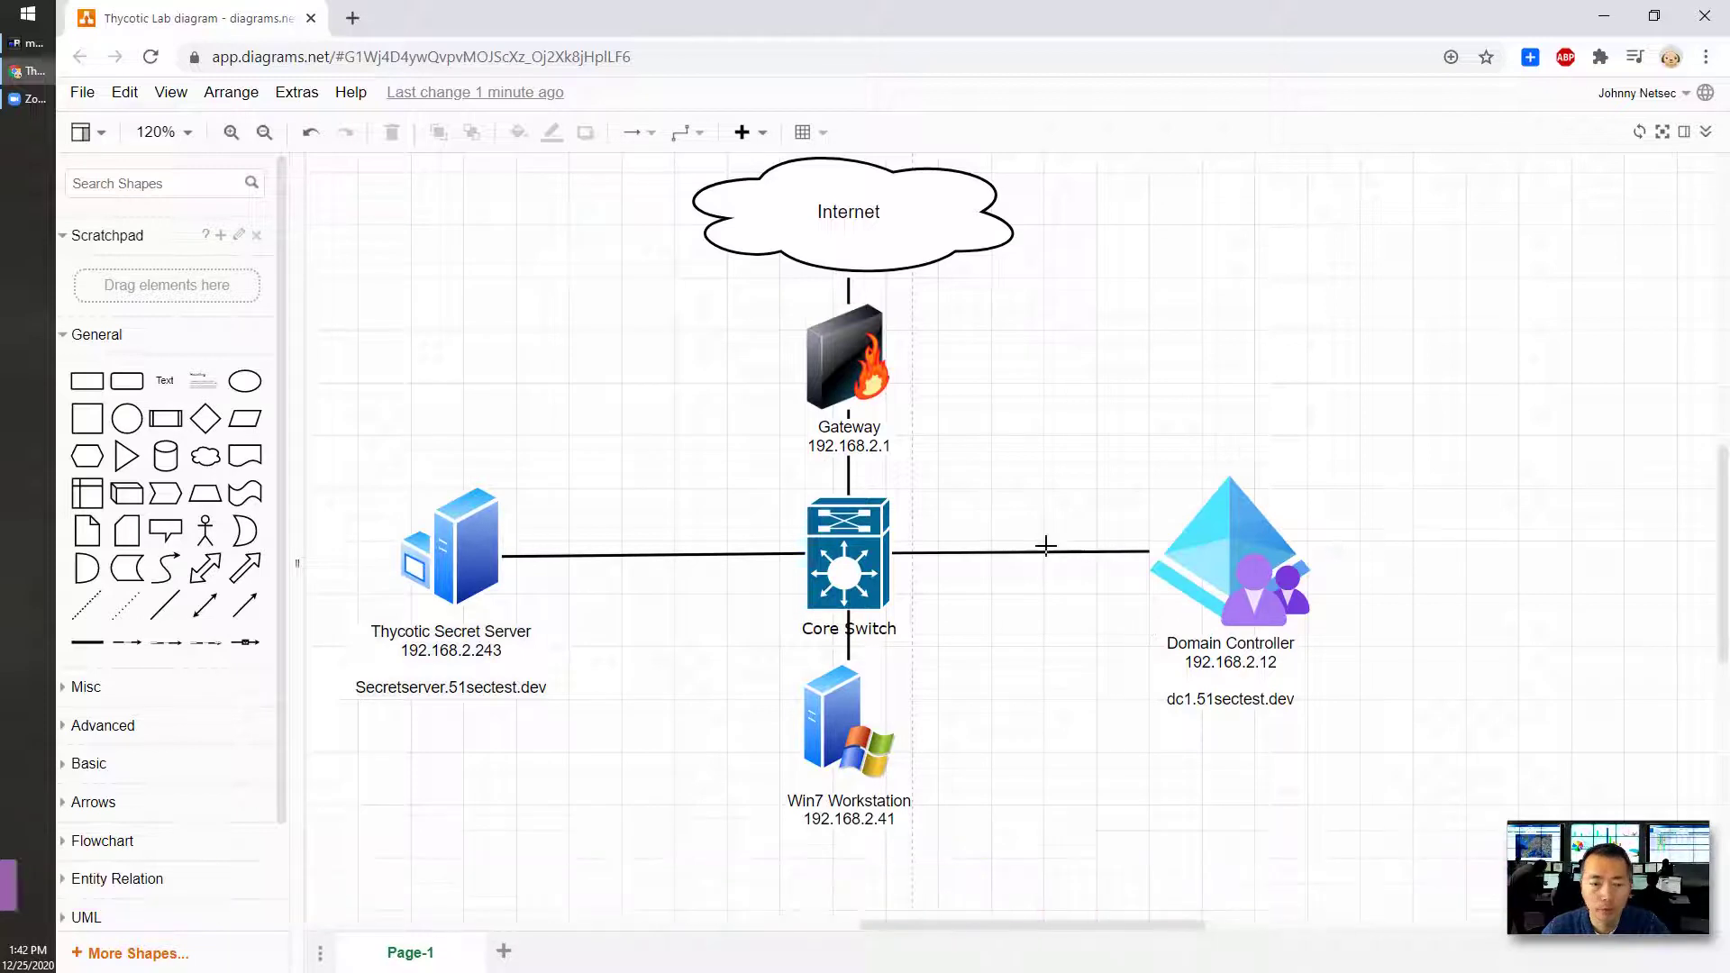
Select the Thycotic Secret Server, Domain Controller and Win7 Workstation shapes in the diagram.
click(458, 523)
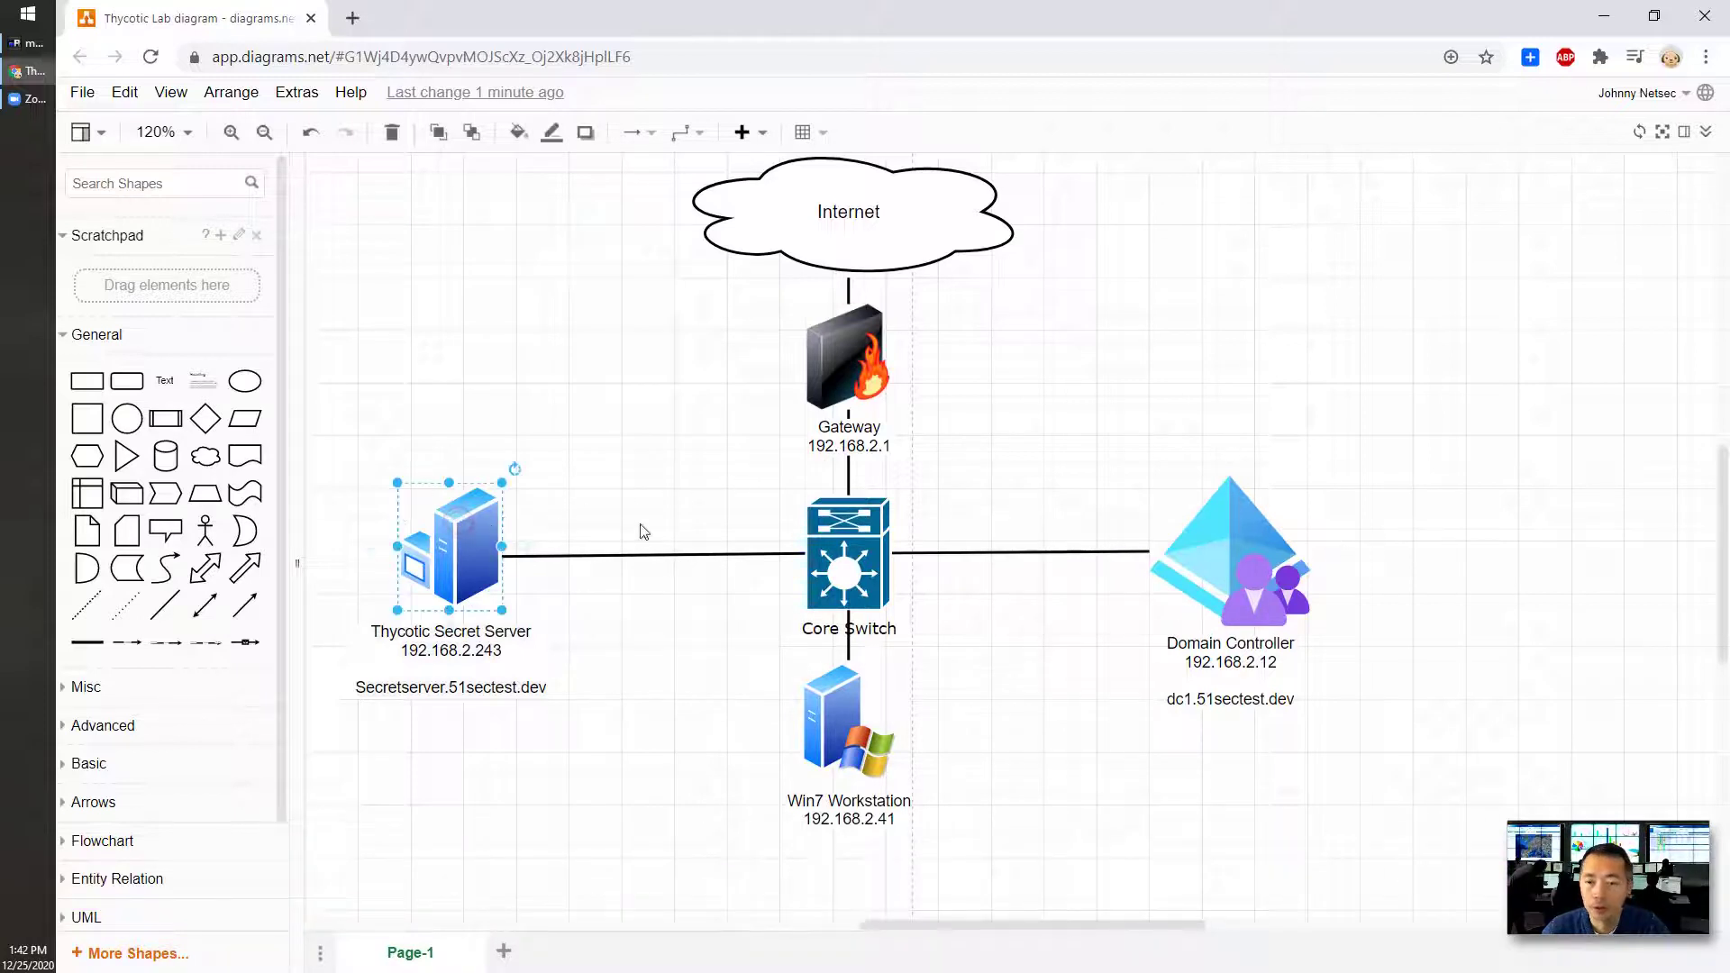
click(1231, 522)
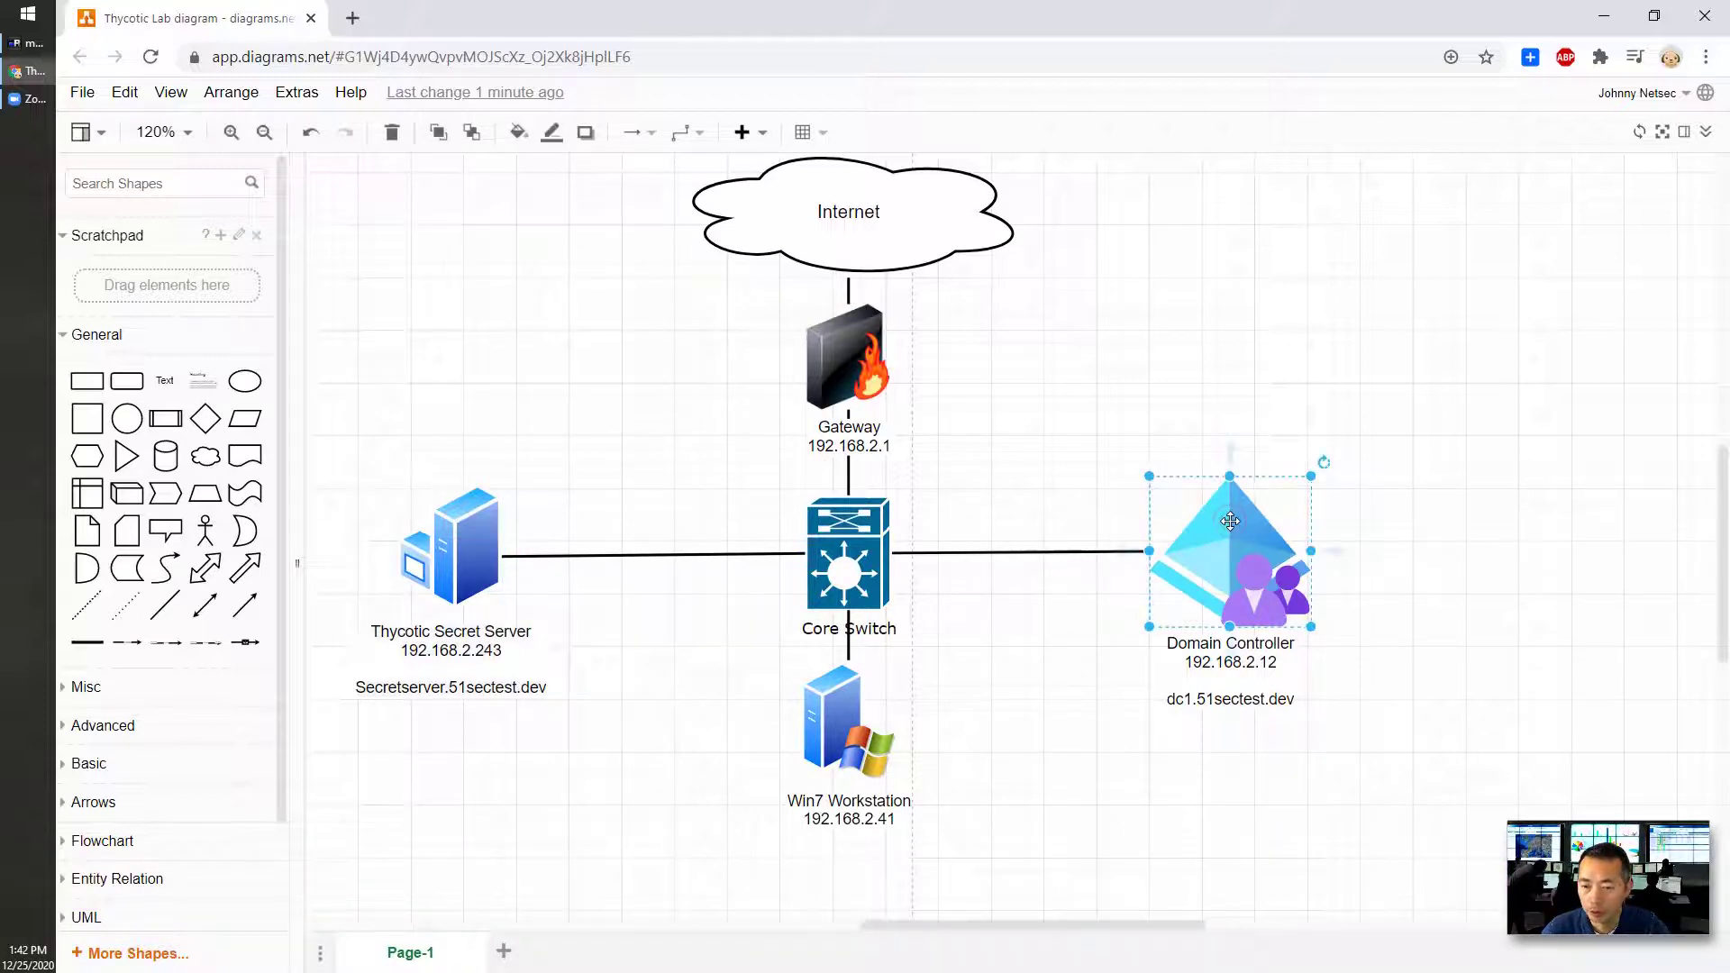
click(824, 707)
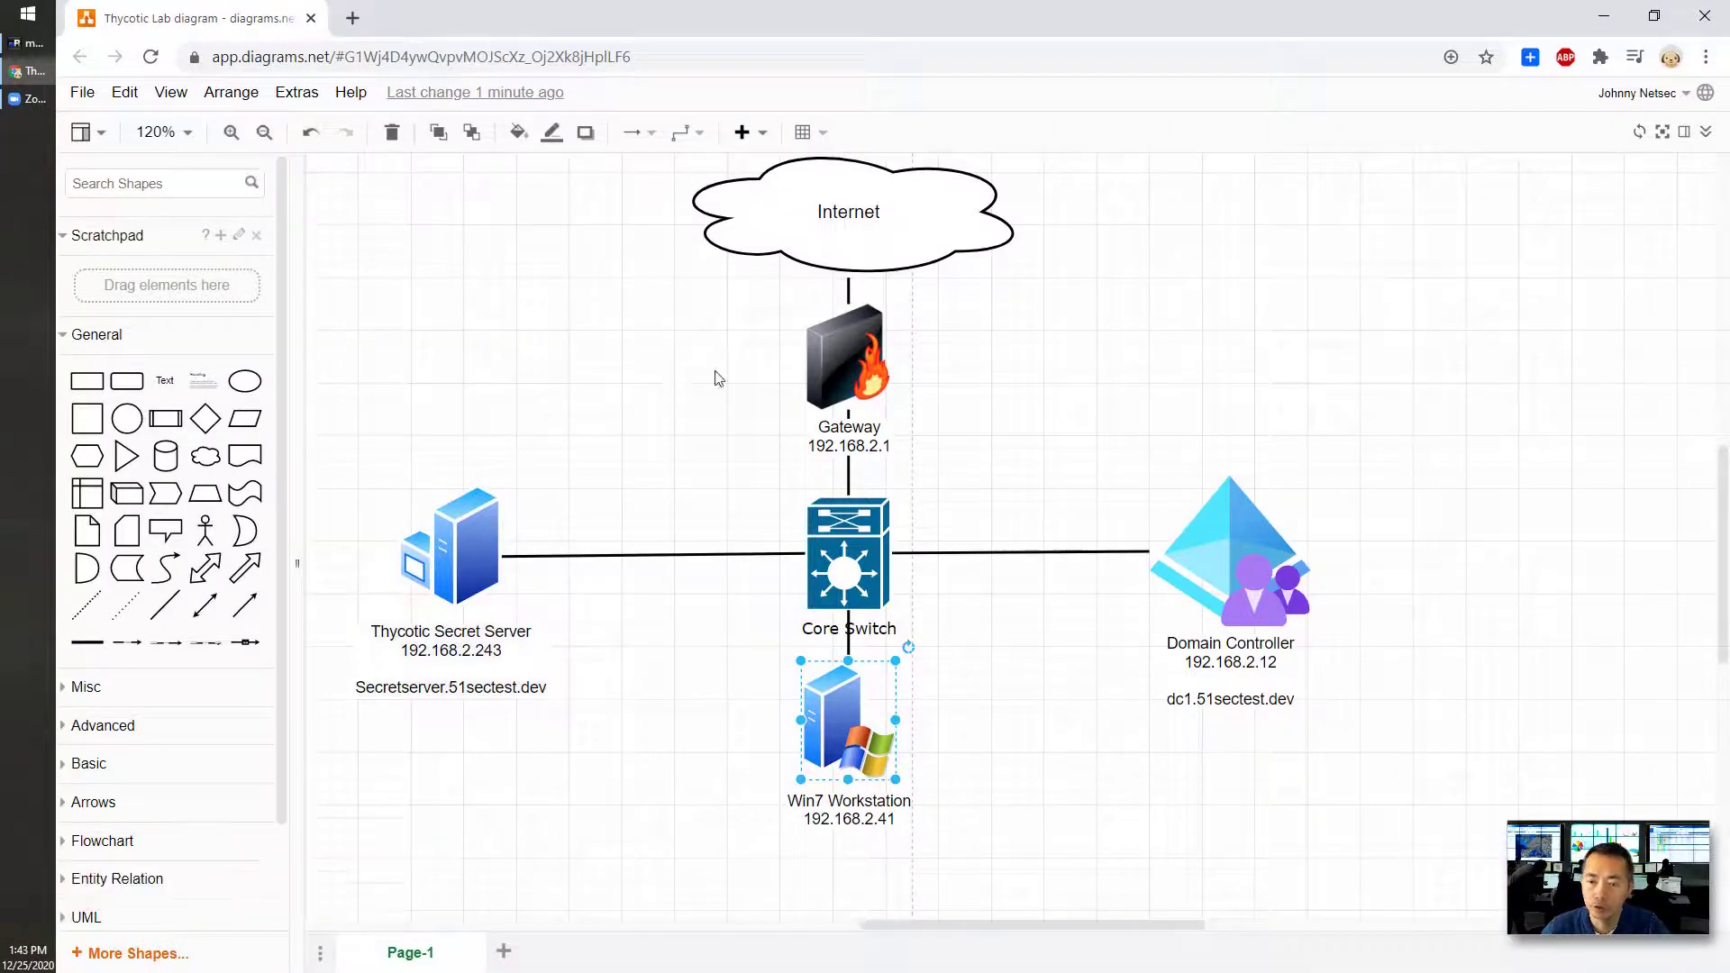
Minimize the diagram, open the admin2 secret in AD Admins, then the Admin menu.
click(1601, 18)
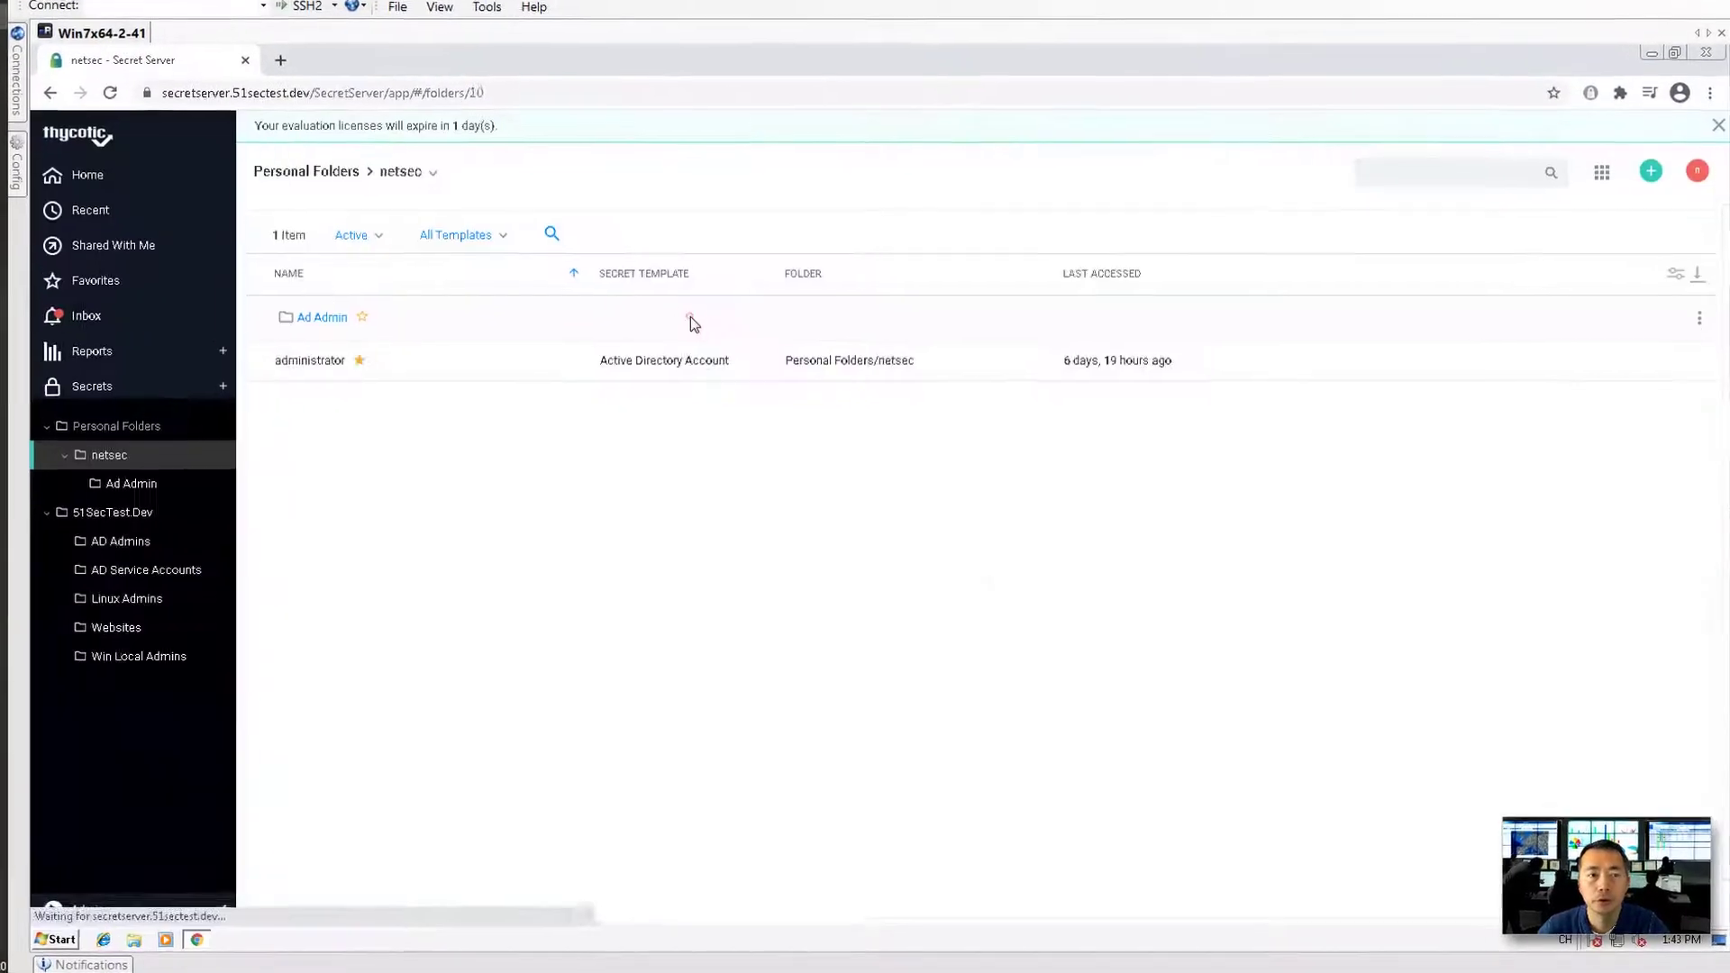
click(690, 317)
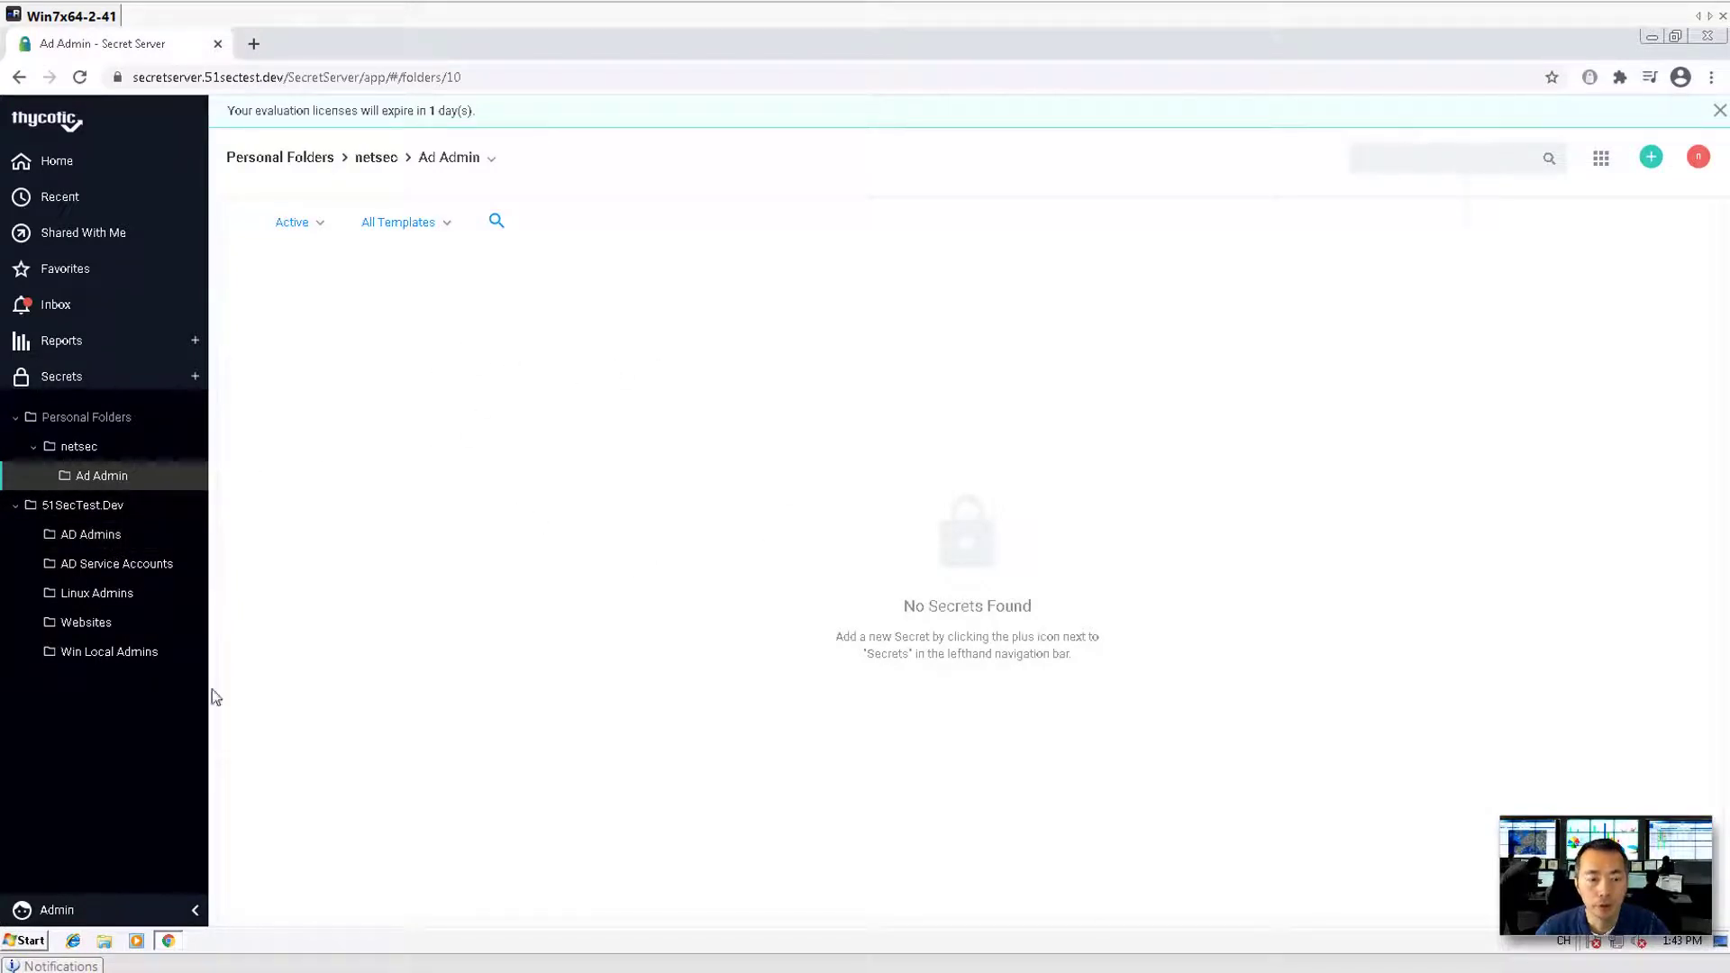
click(95, 534)
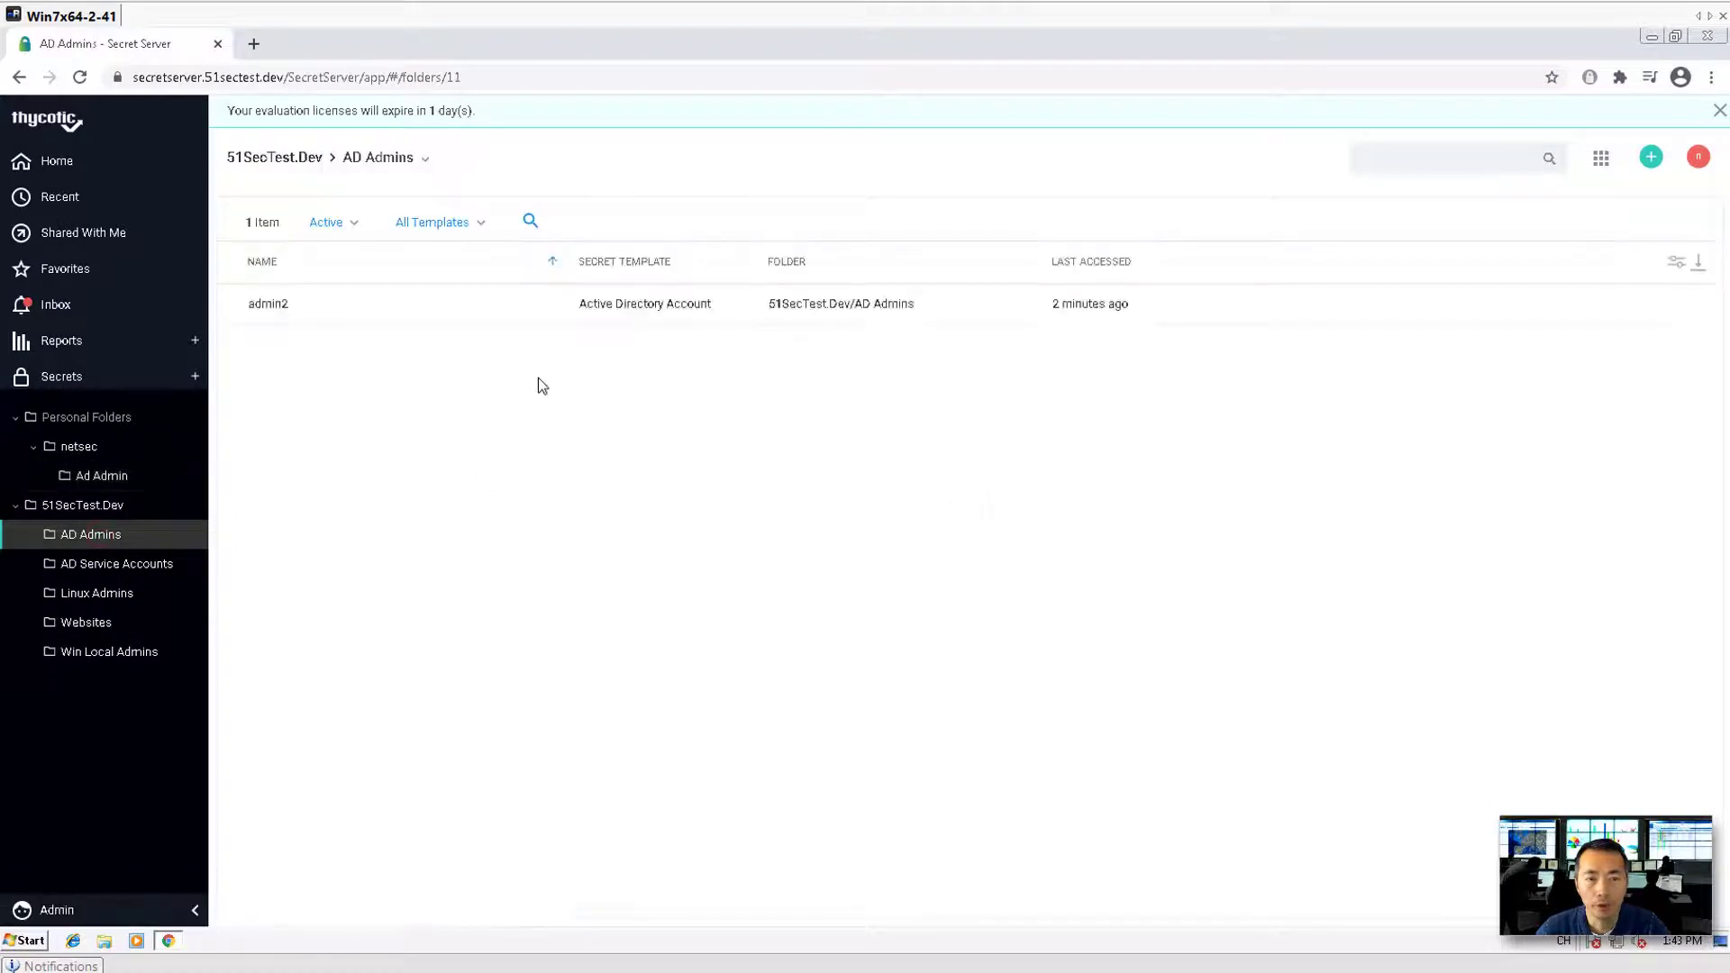
click(272, 305)
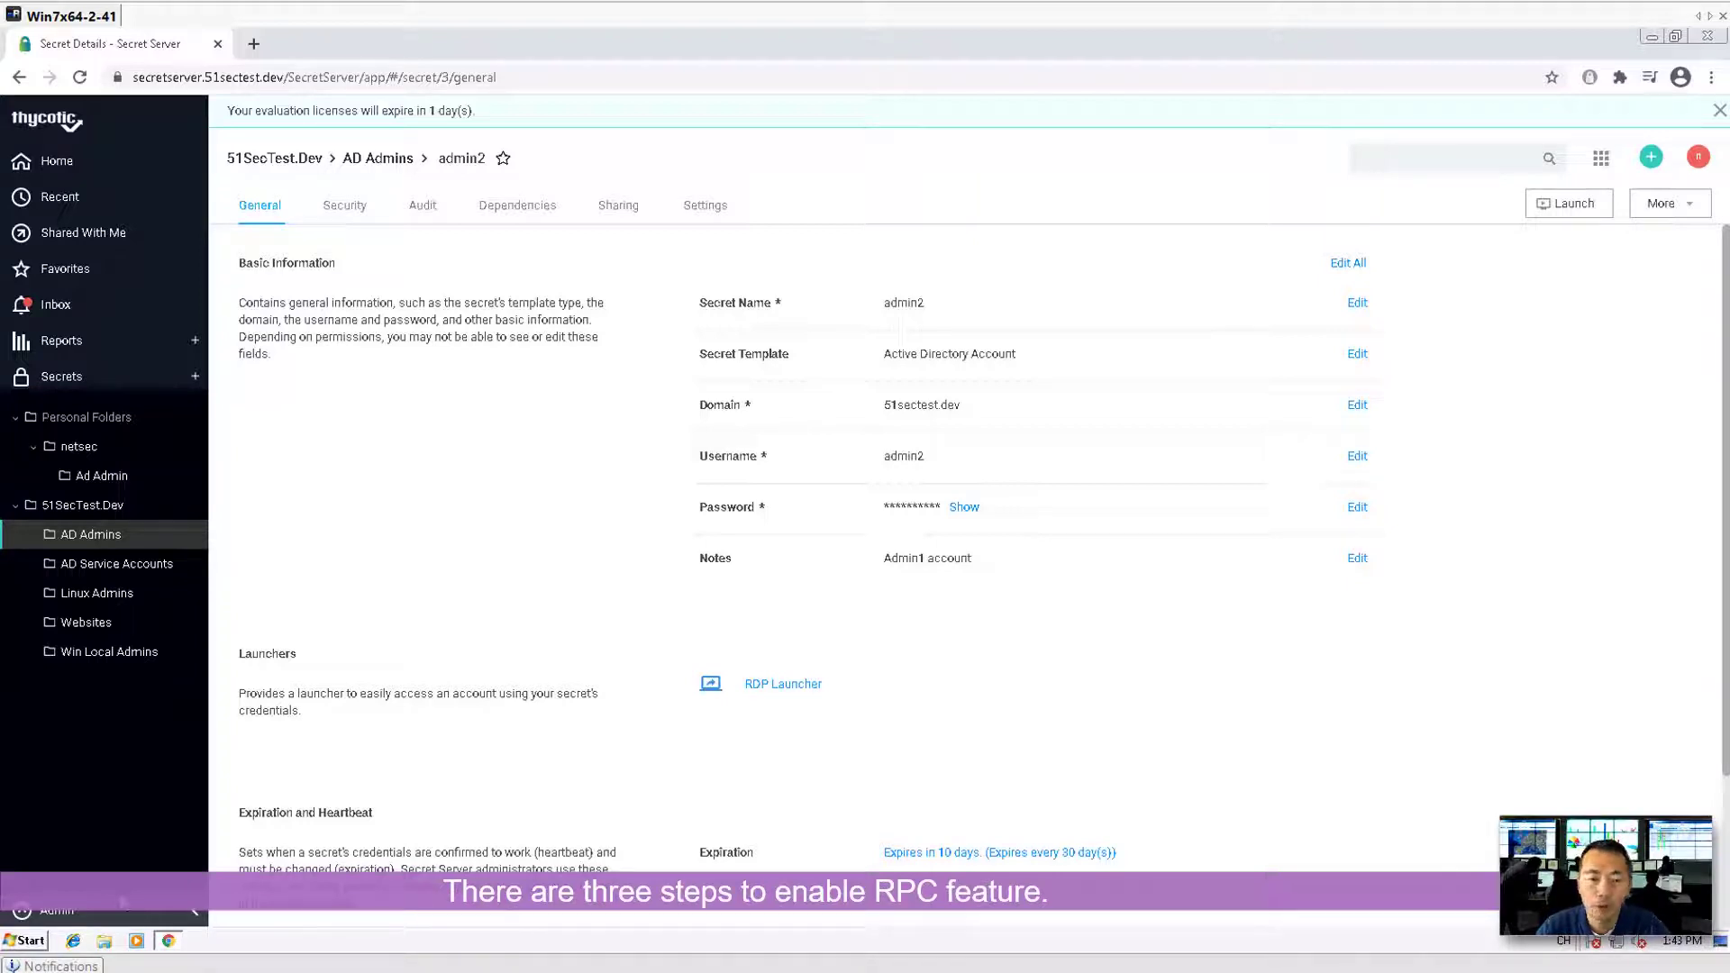
click(117, 906)
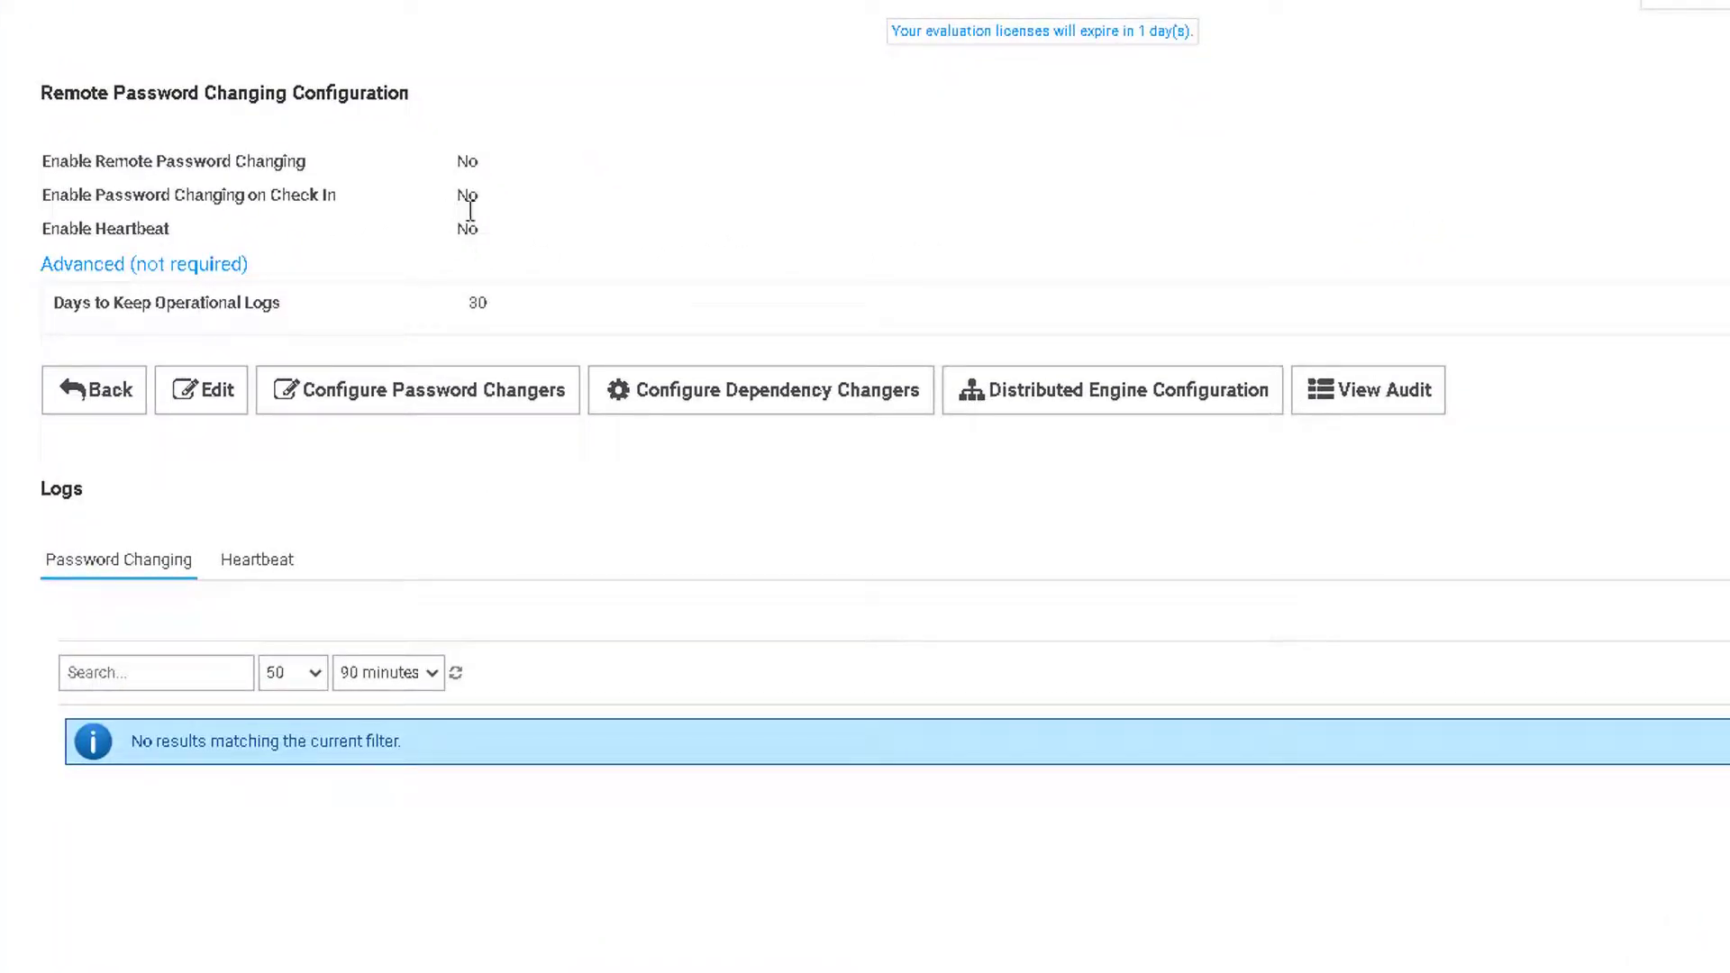
Turn on Enable Remote Password Changing and Enable Heartbeat in the configuration and save.
click(208, 412)
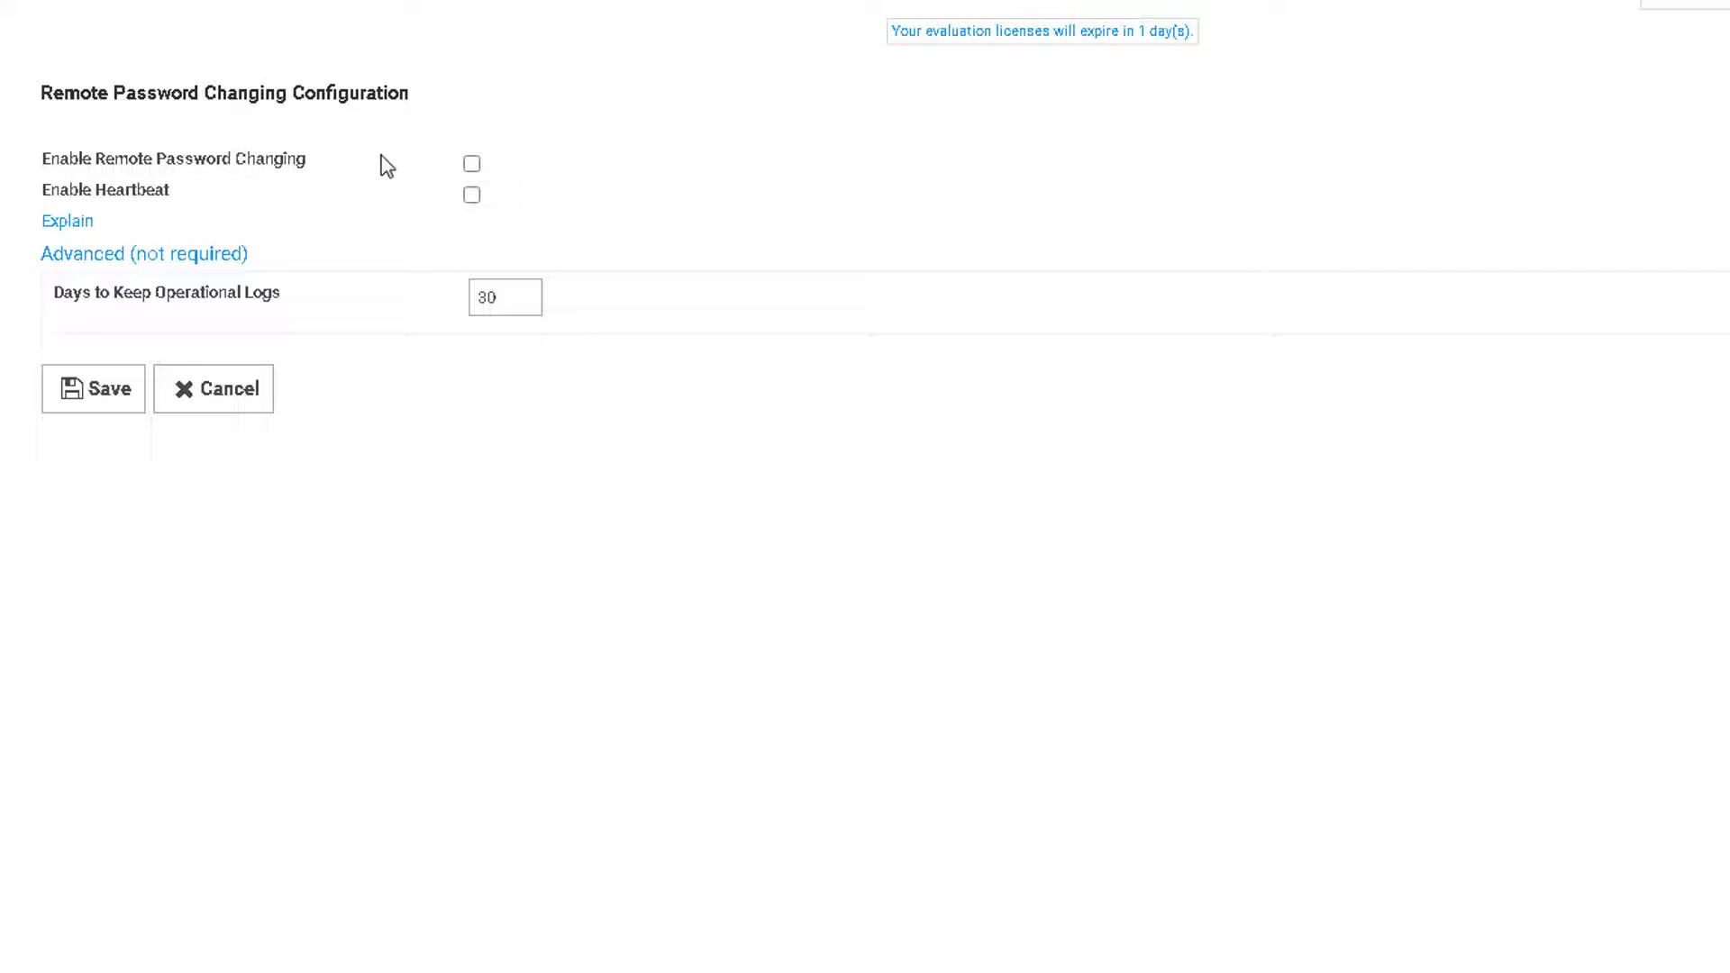
click(474, 165)
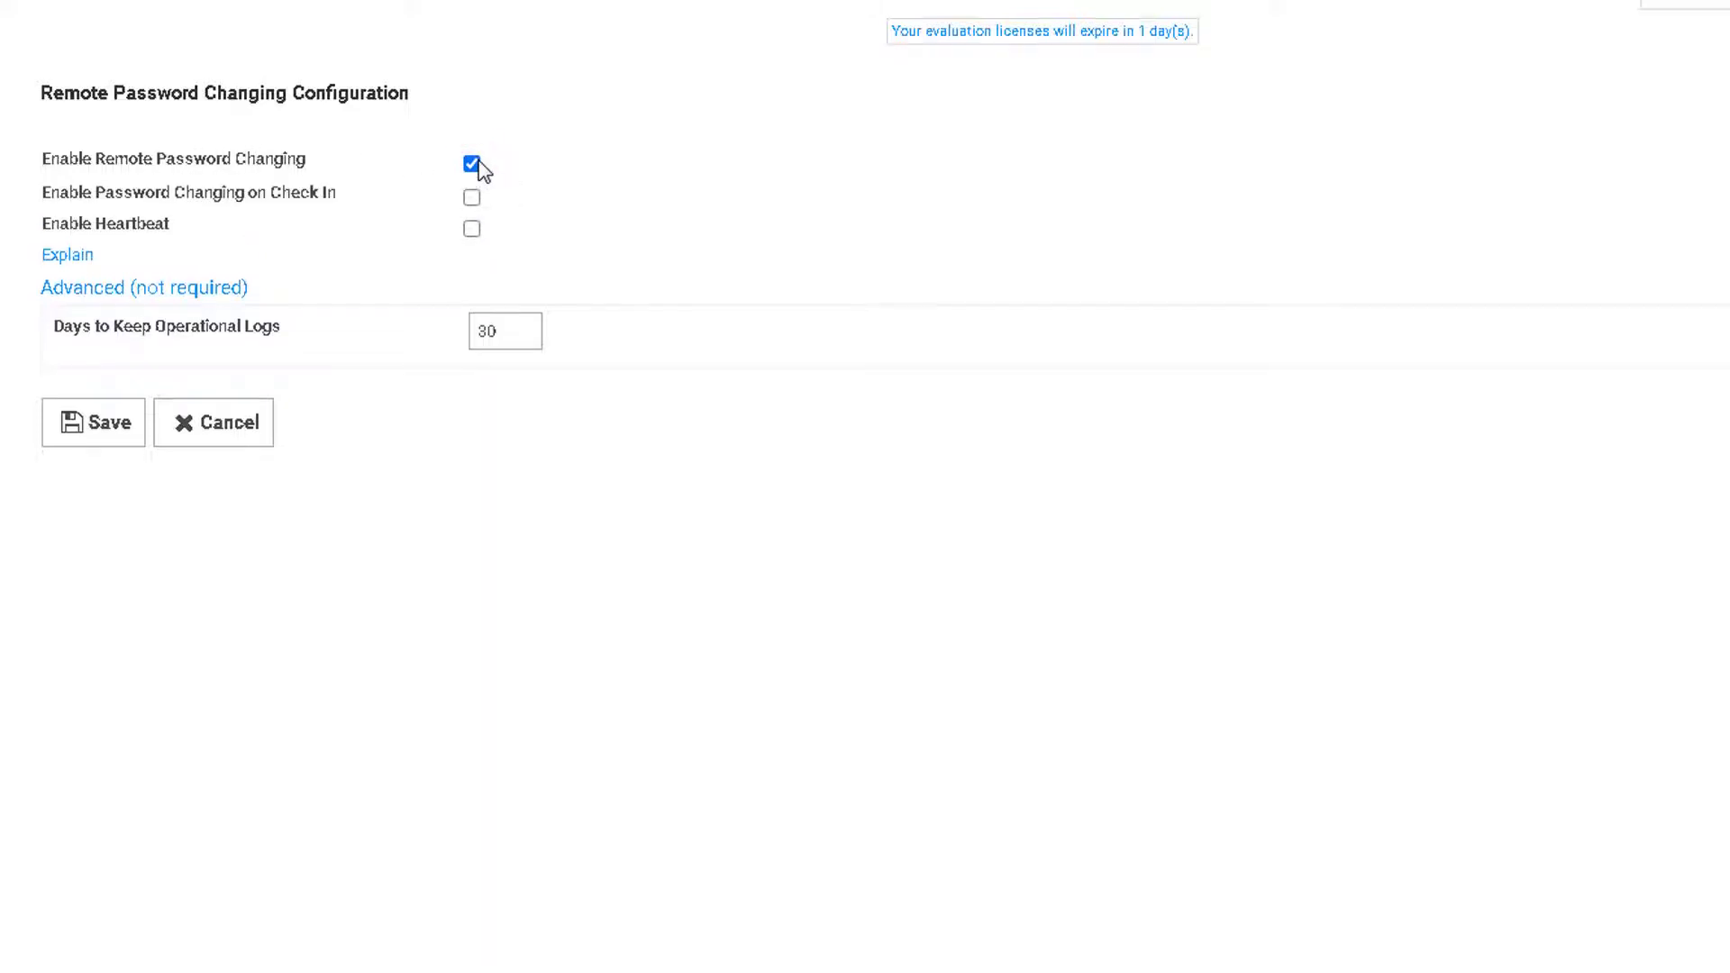
click(103, 224)
drag(137, 228, 185, 239)
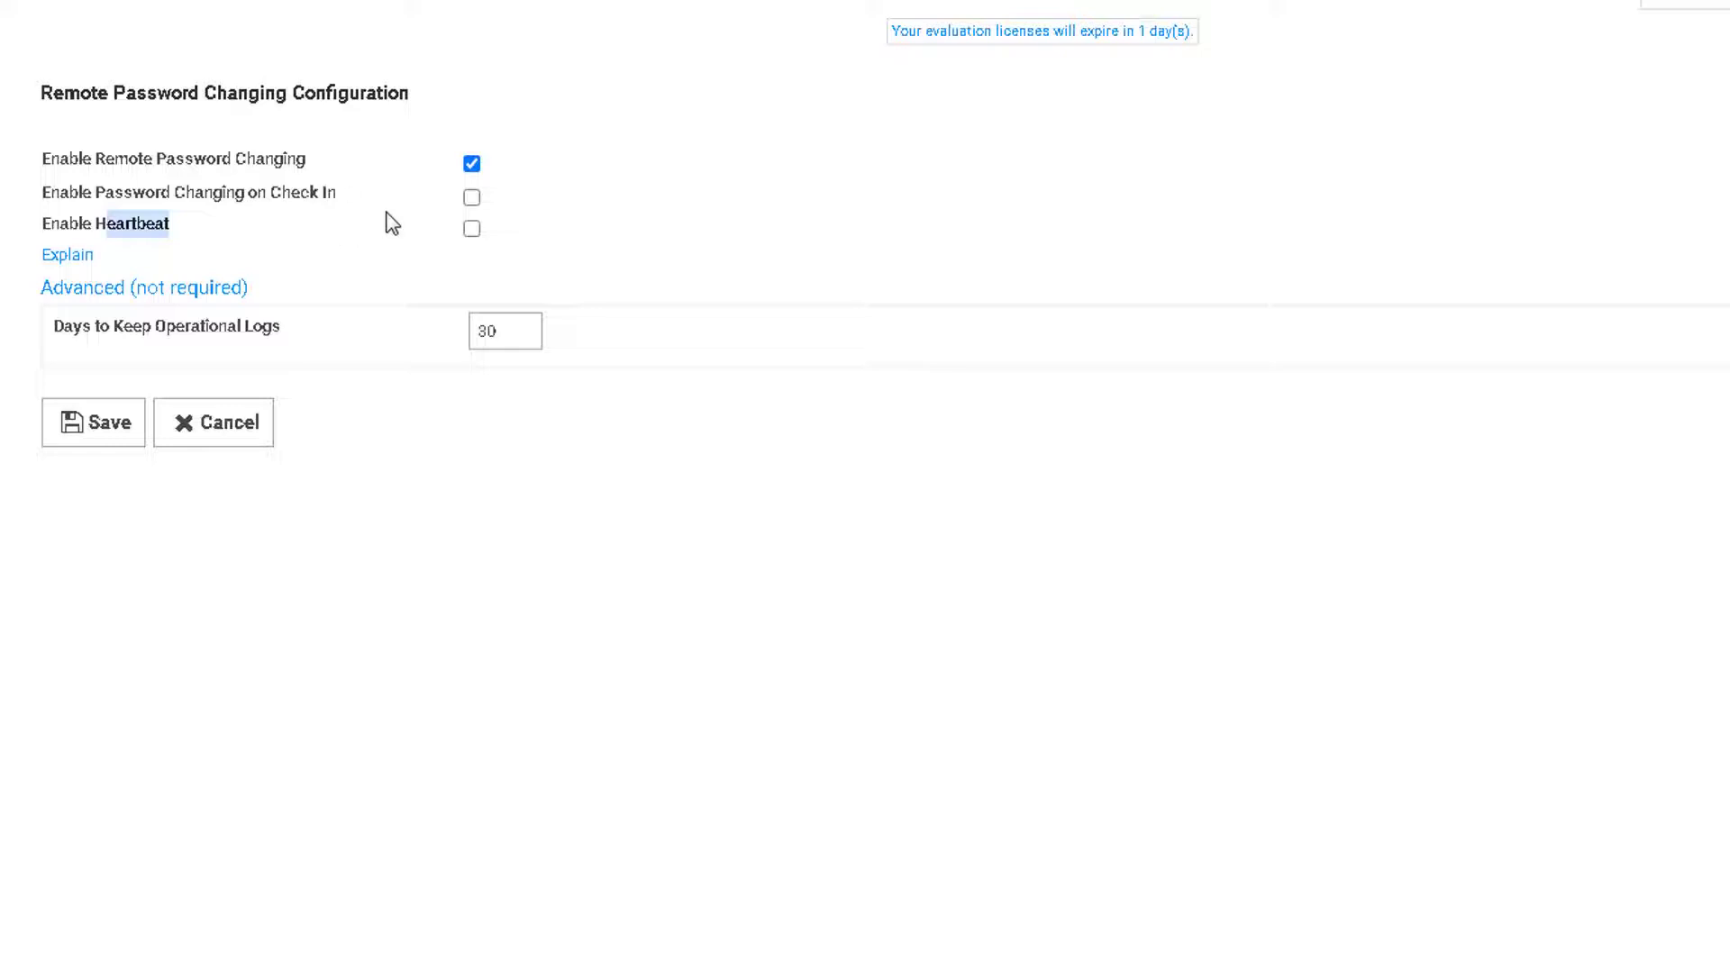
click(471, 230)
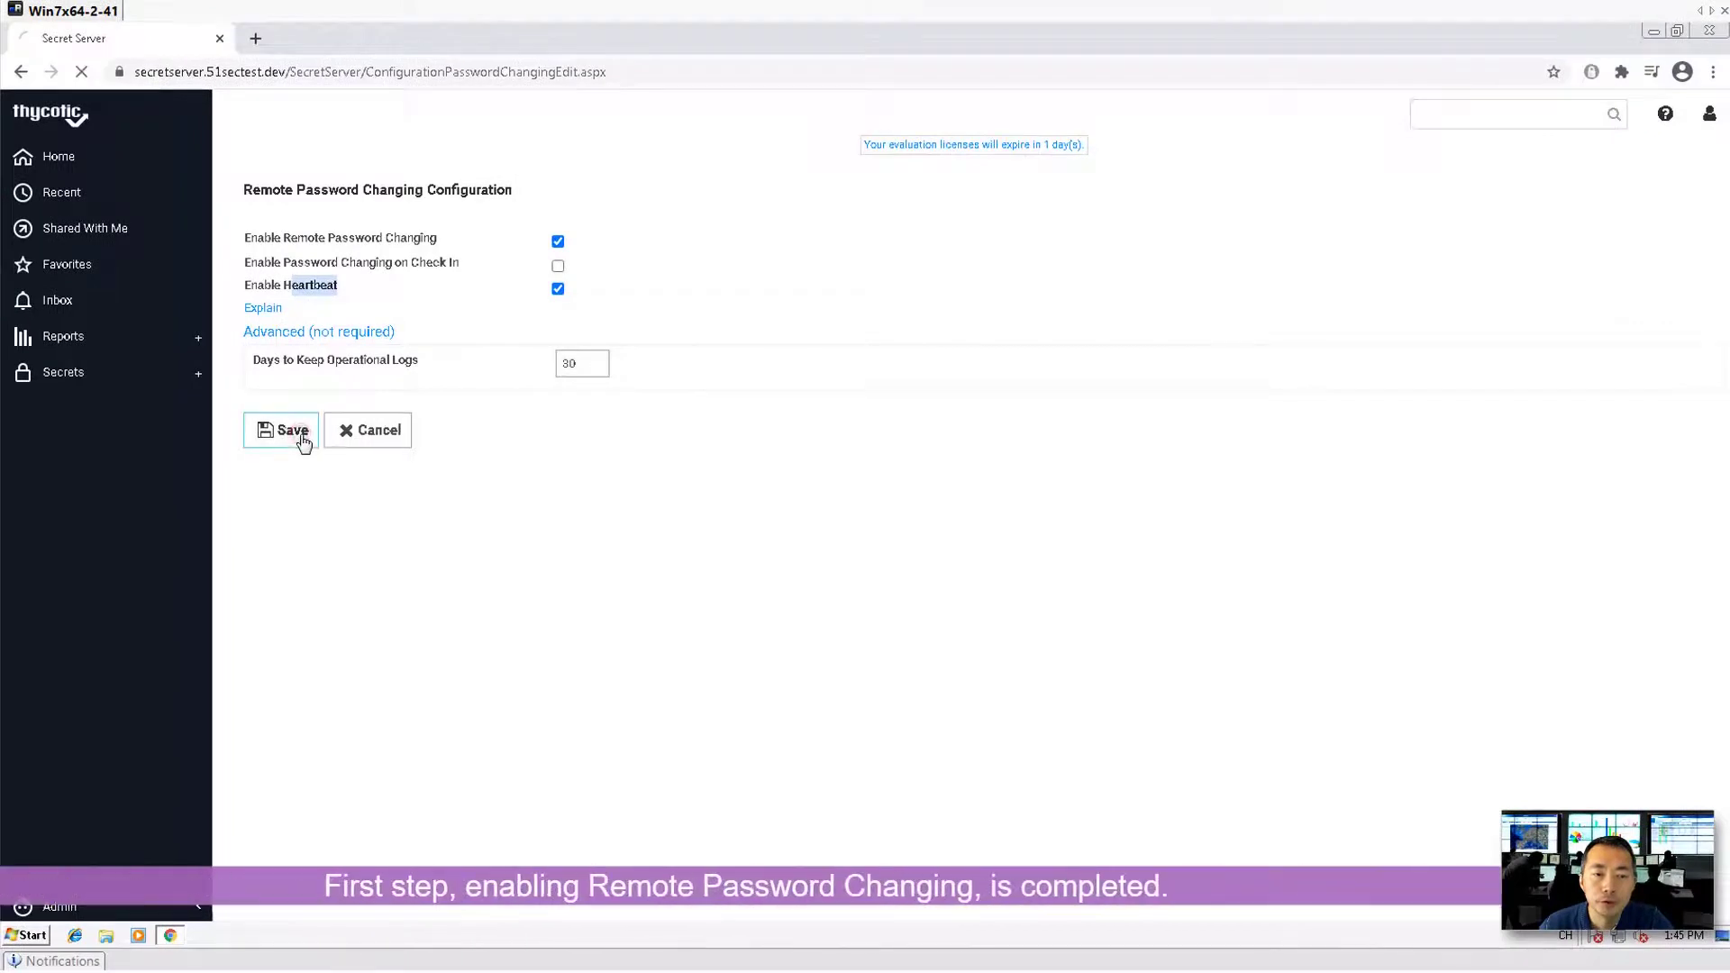
click(294, 431)
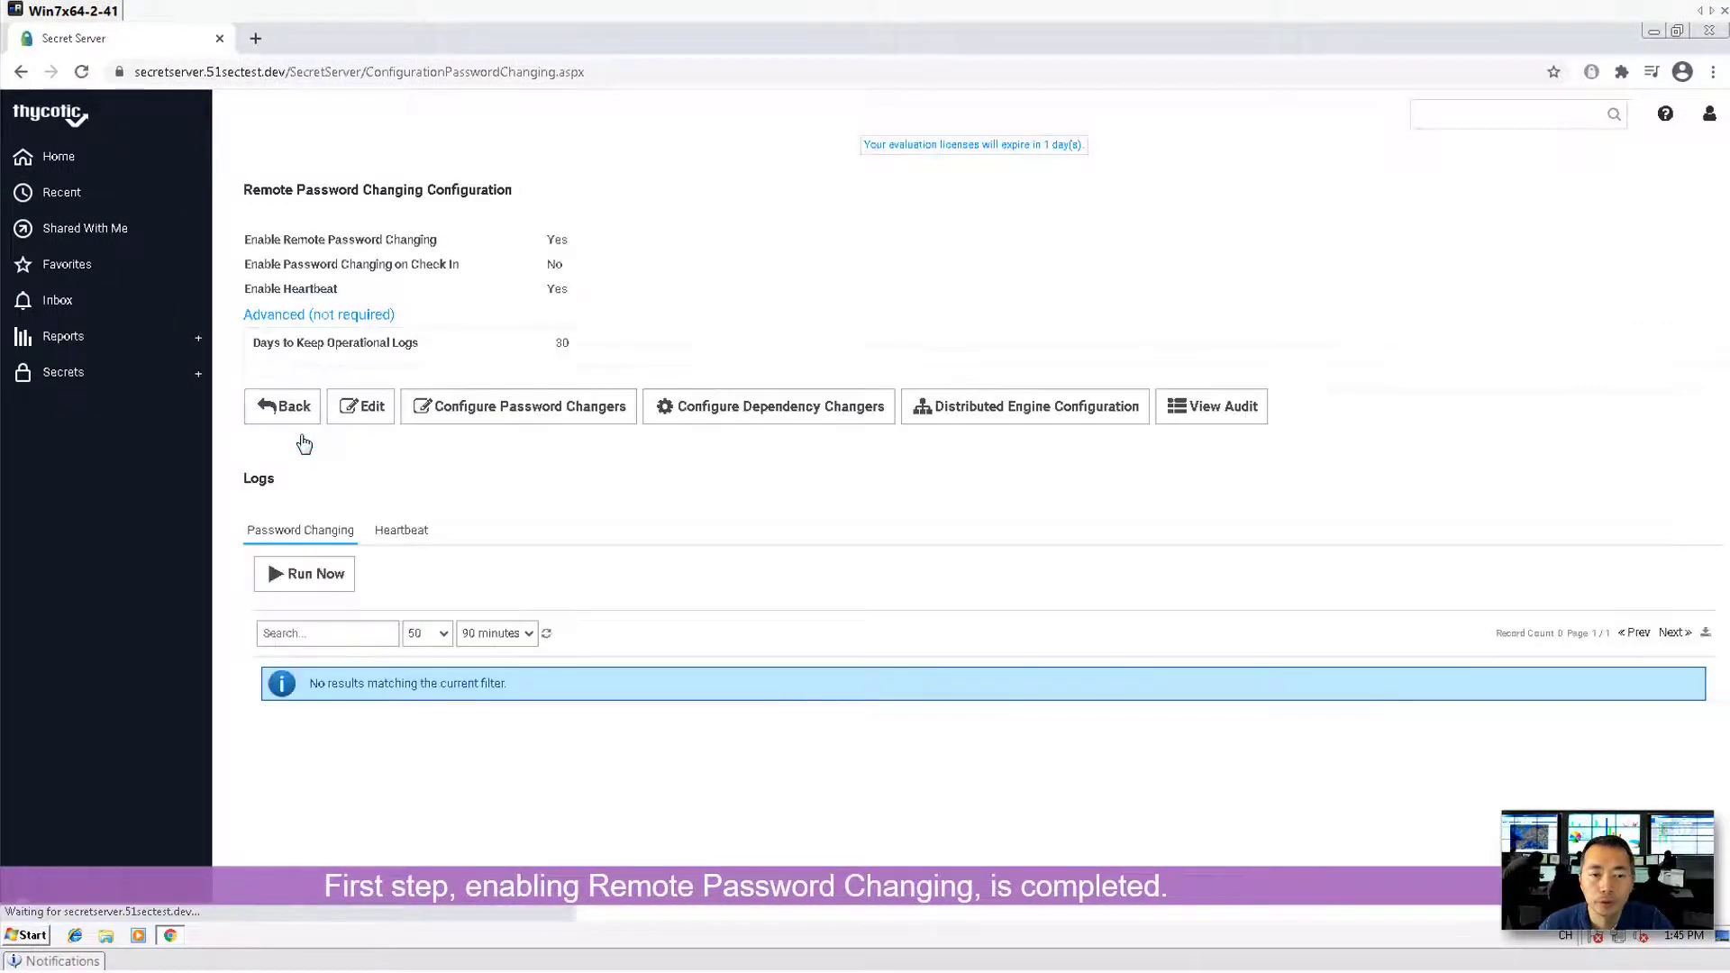
Open admin2 in 51SecTest.Dev > AD Admins and view its Remote Password Changing tab.
click(116, 385)
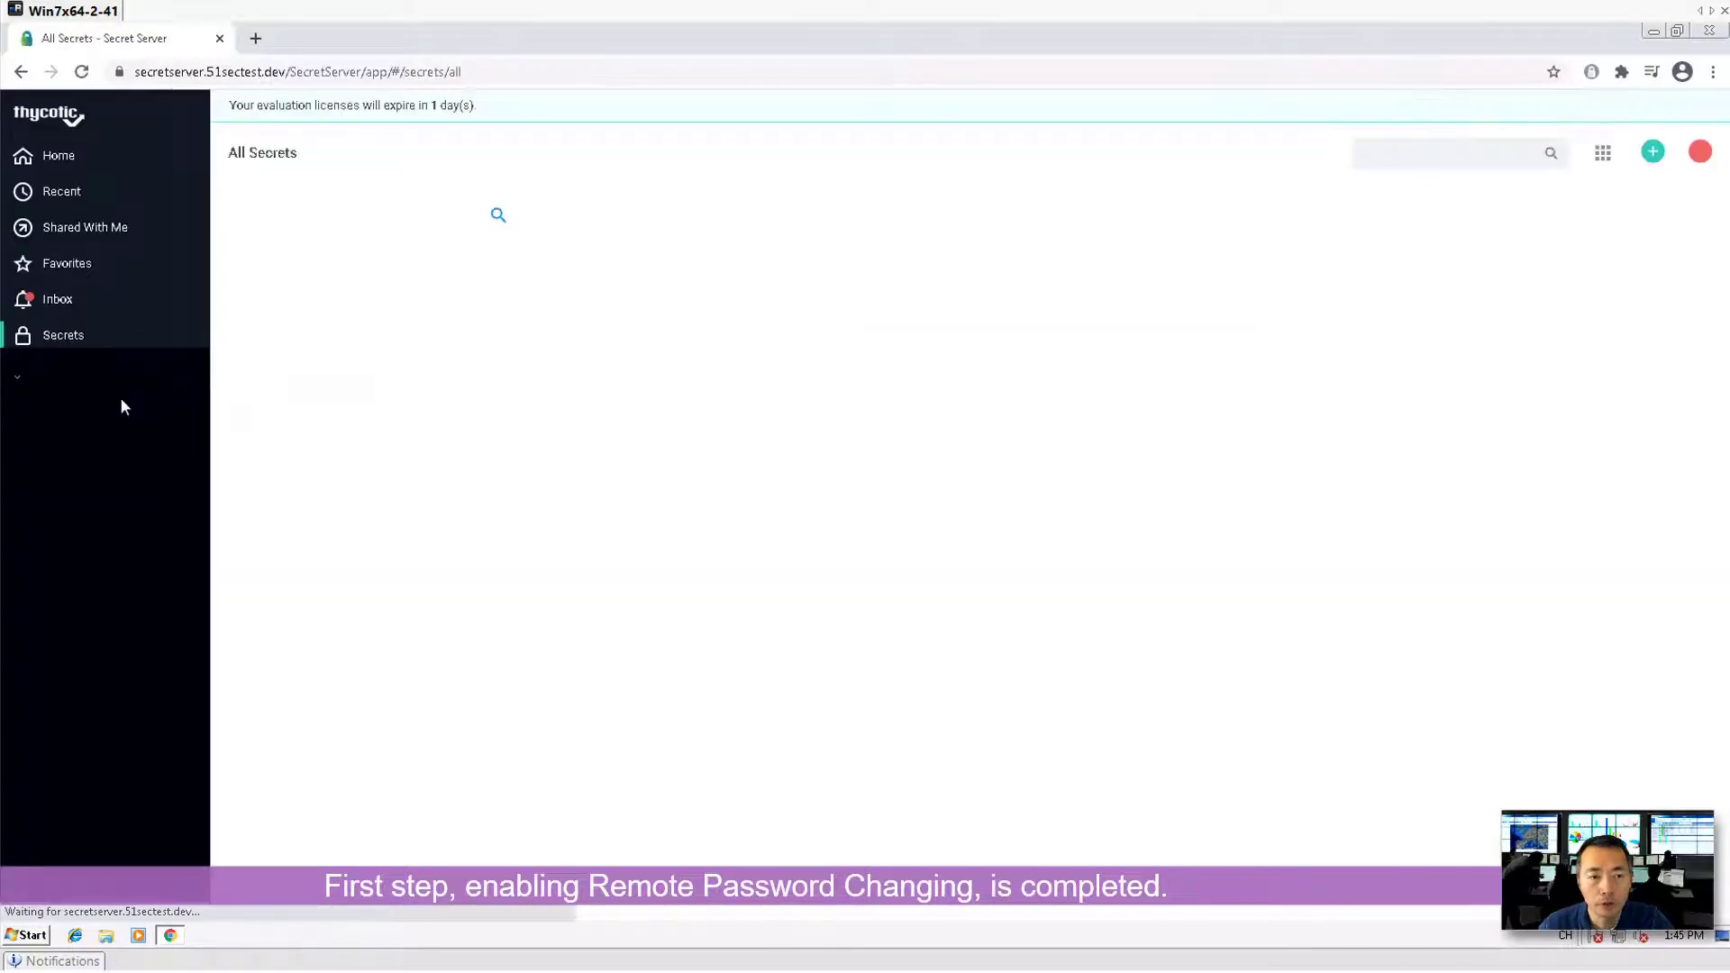
click(34, 482)
click(90, 502)
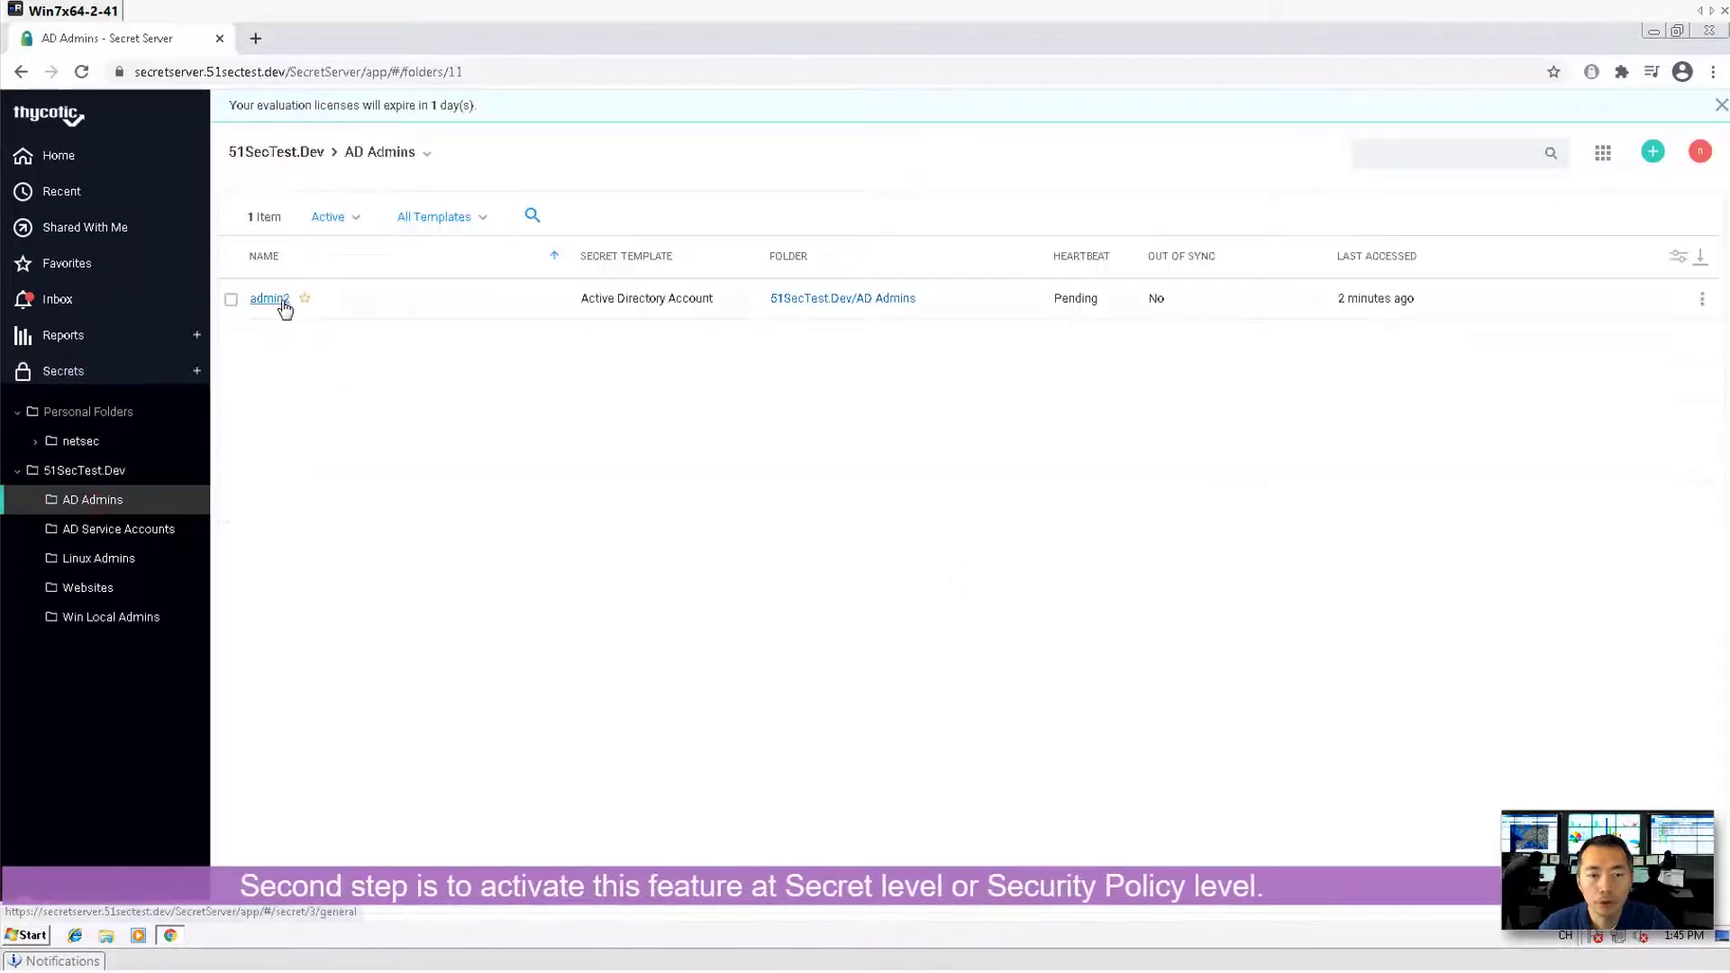
click(270, 298)
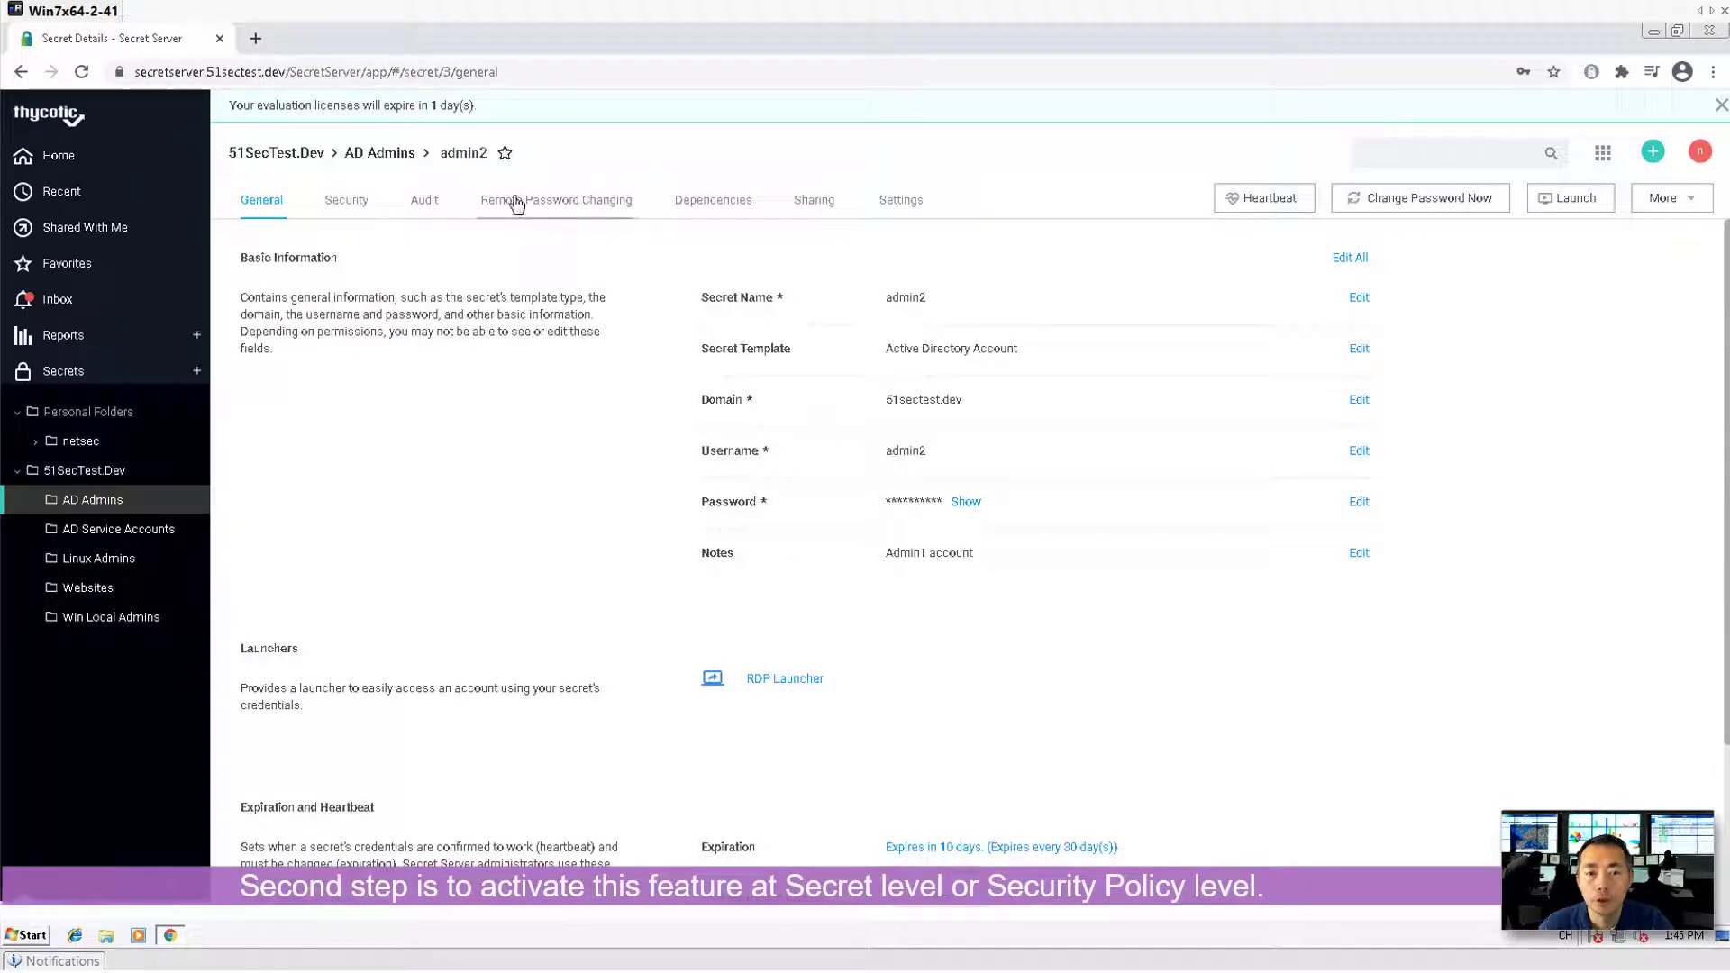
click(598, 207)
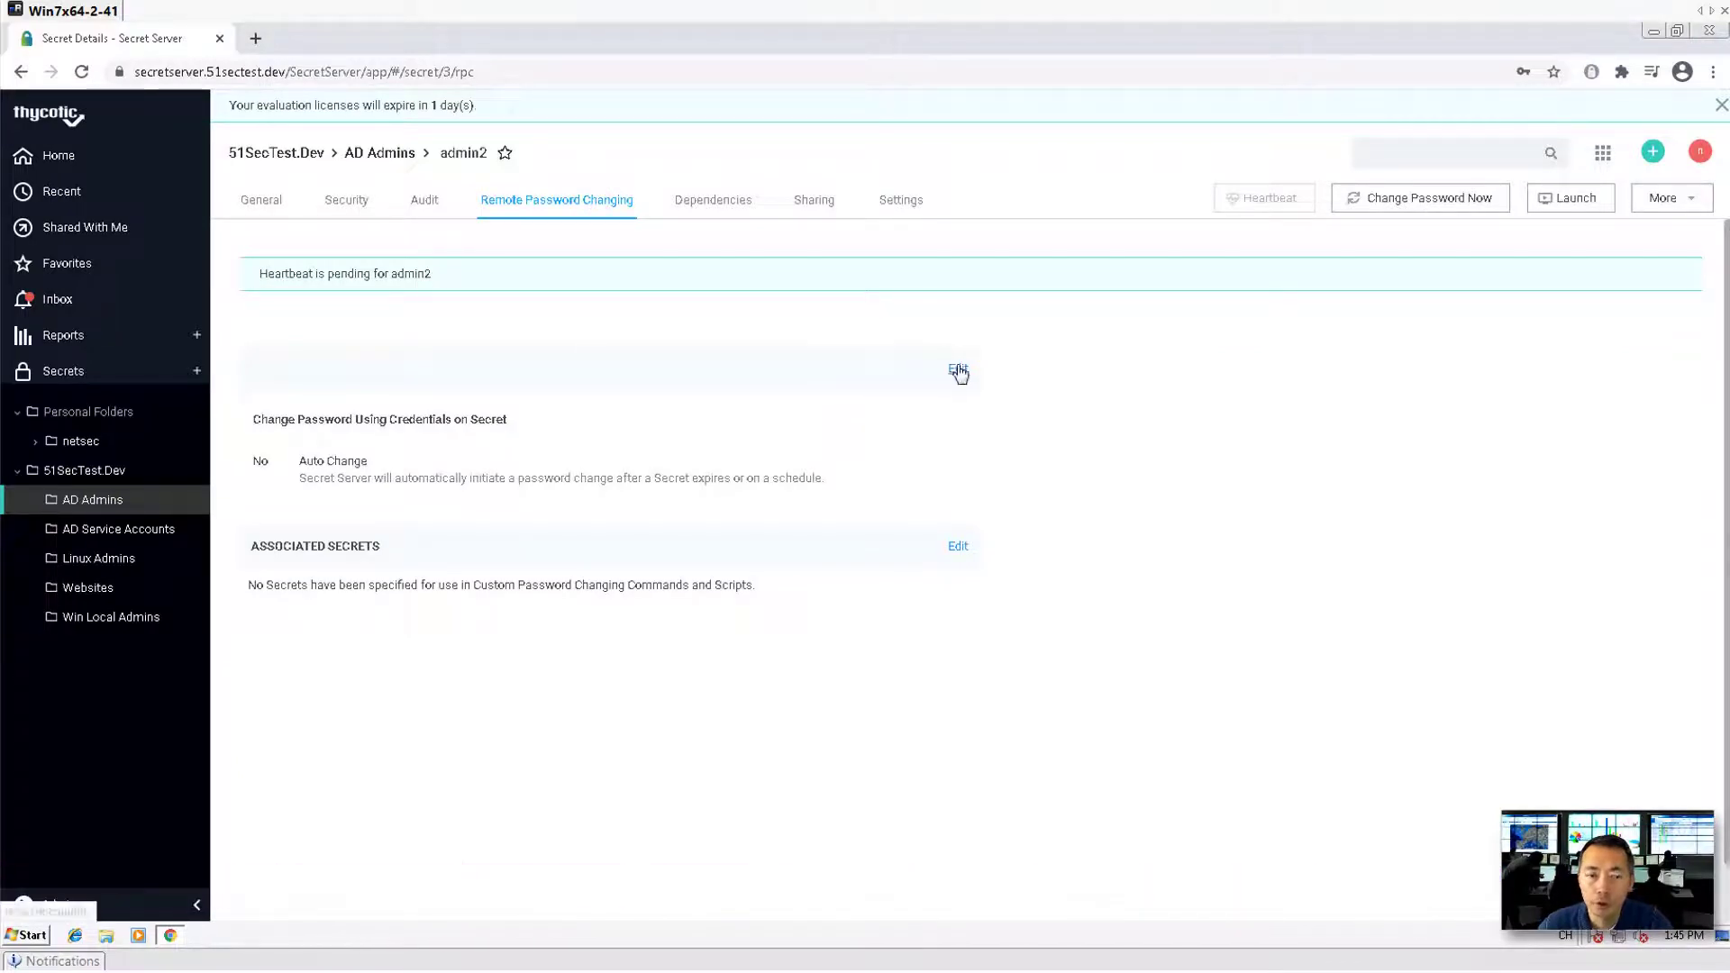
Edit admin2 with Auto Change on, random next password, and Privileged Account Credentials.
click(958, 370)
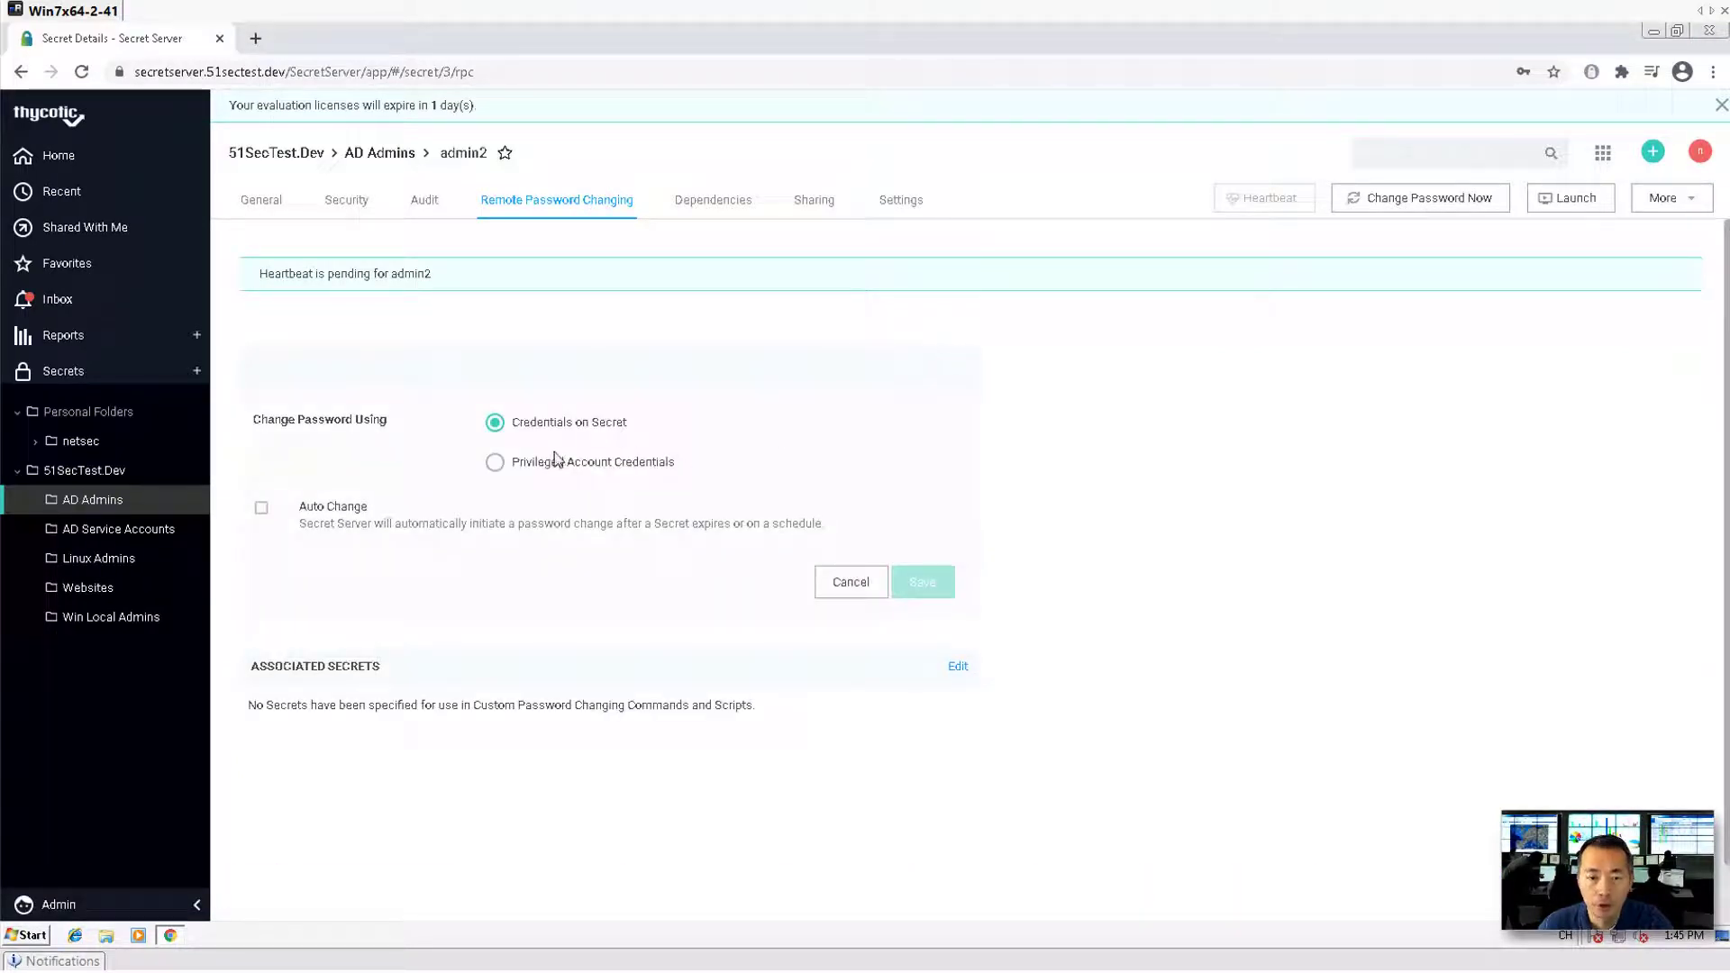
click(260, 510)
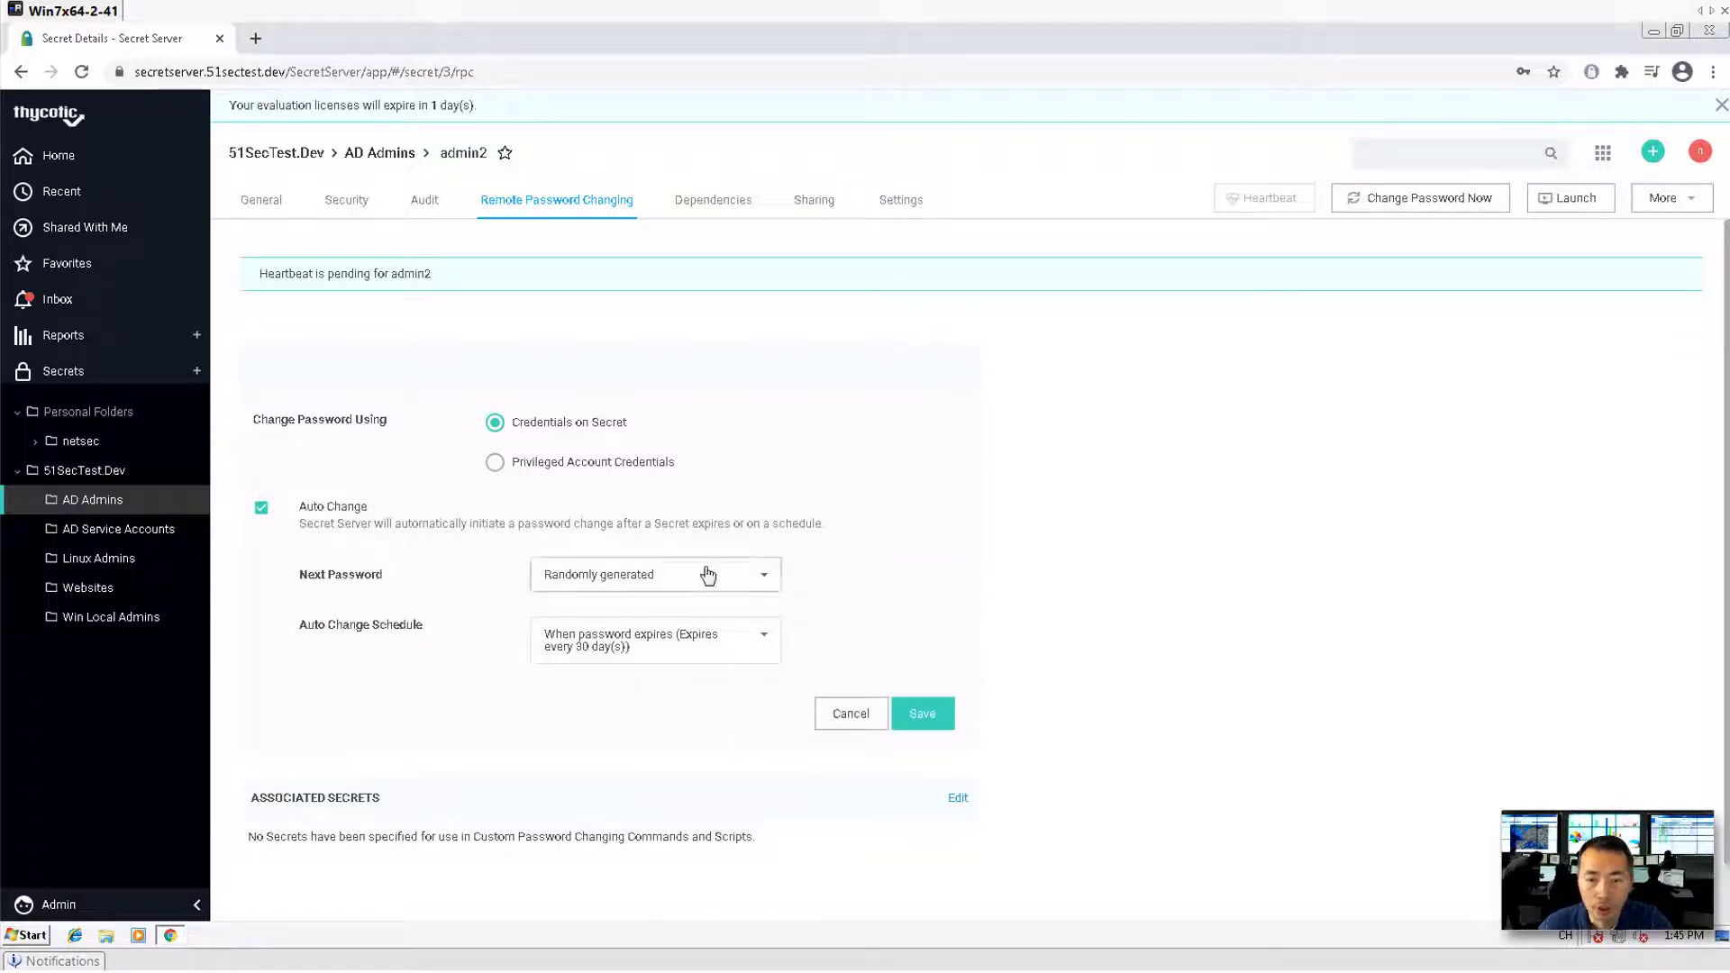
click(750, 582)
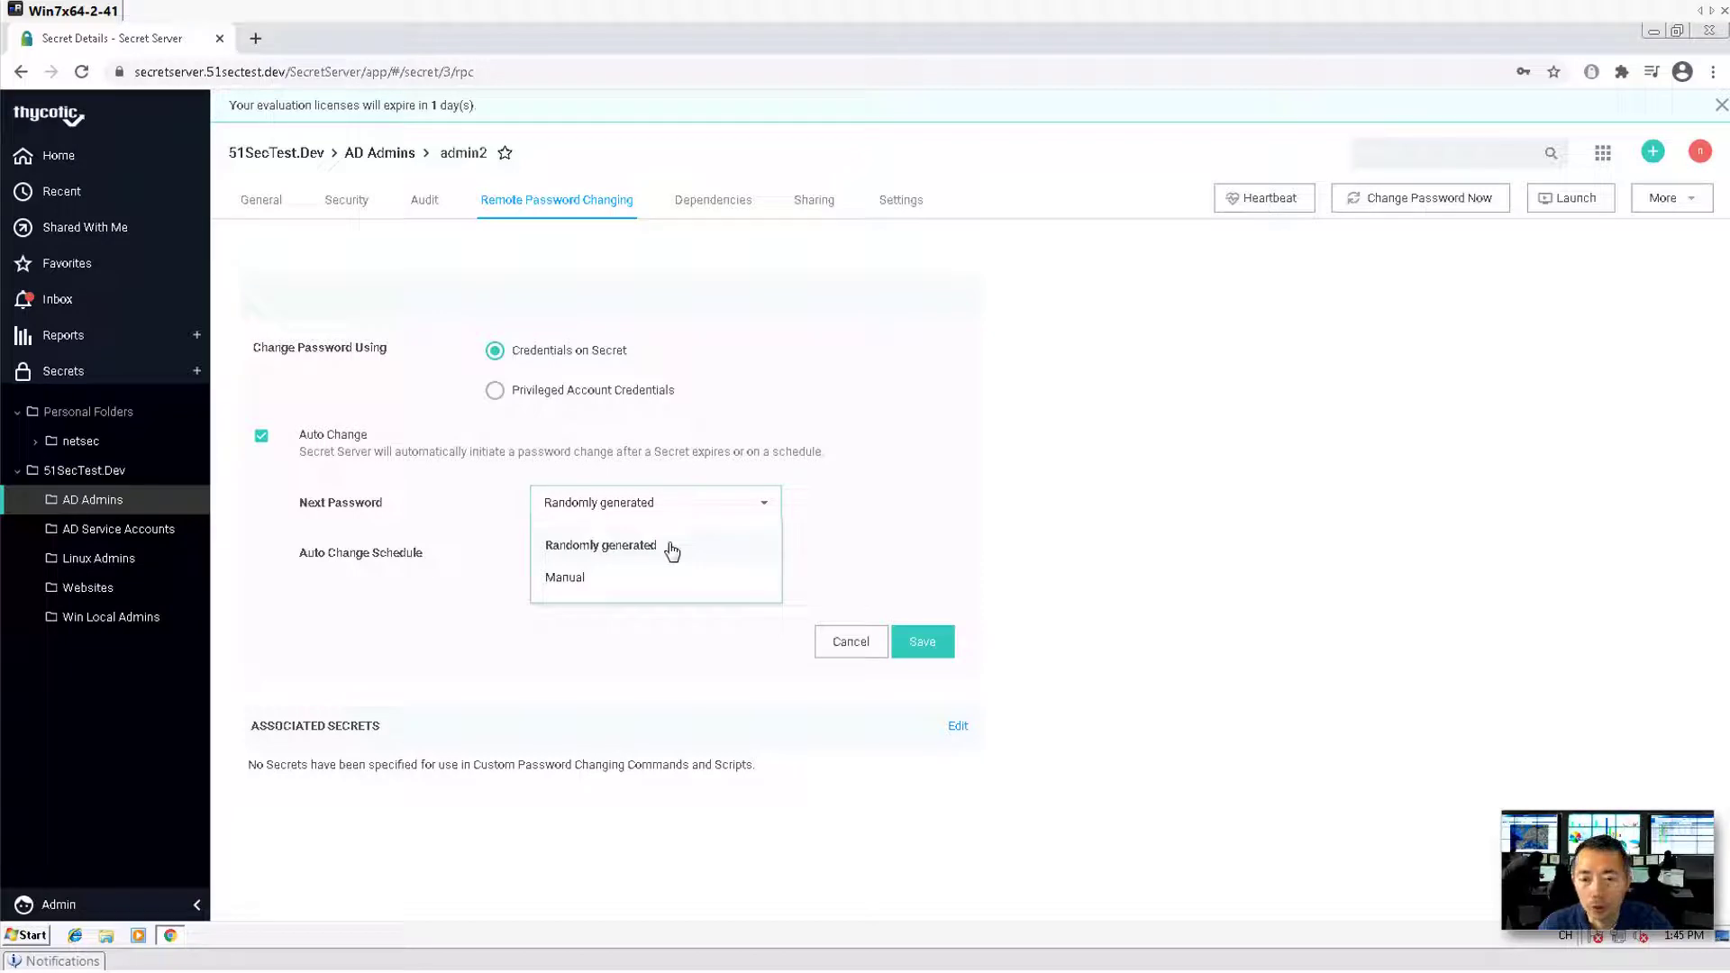
click(838, 566)
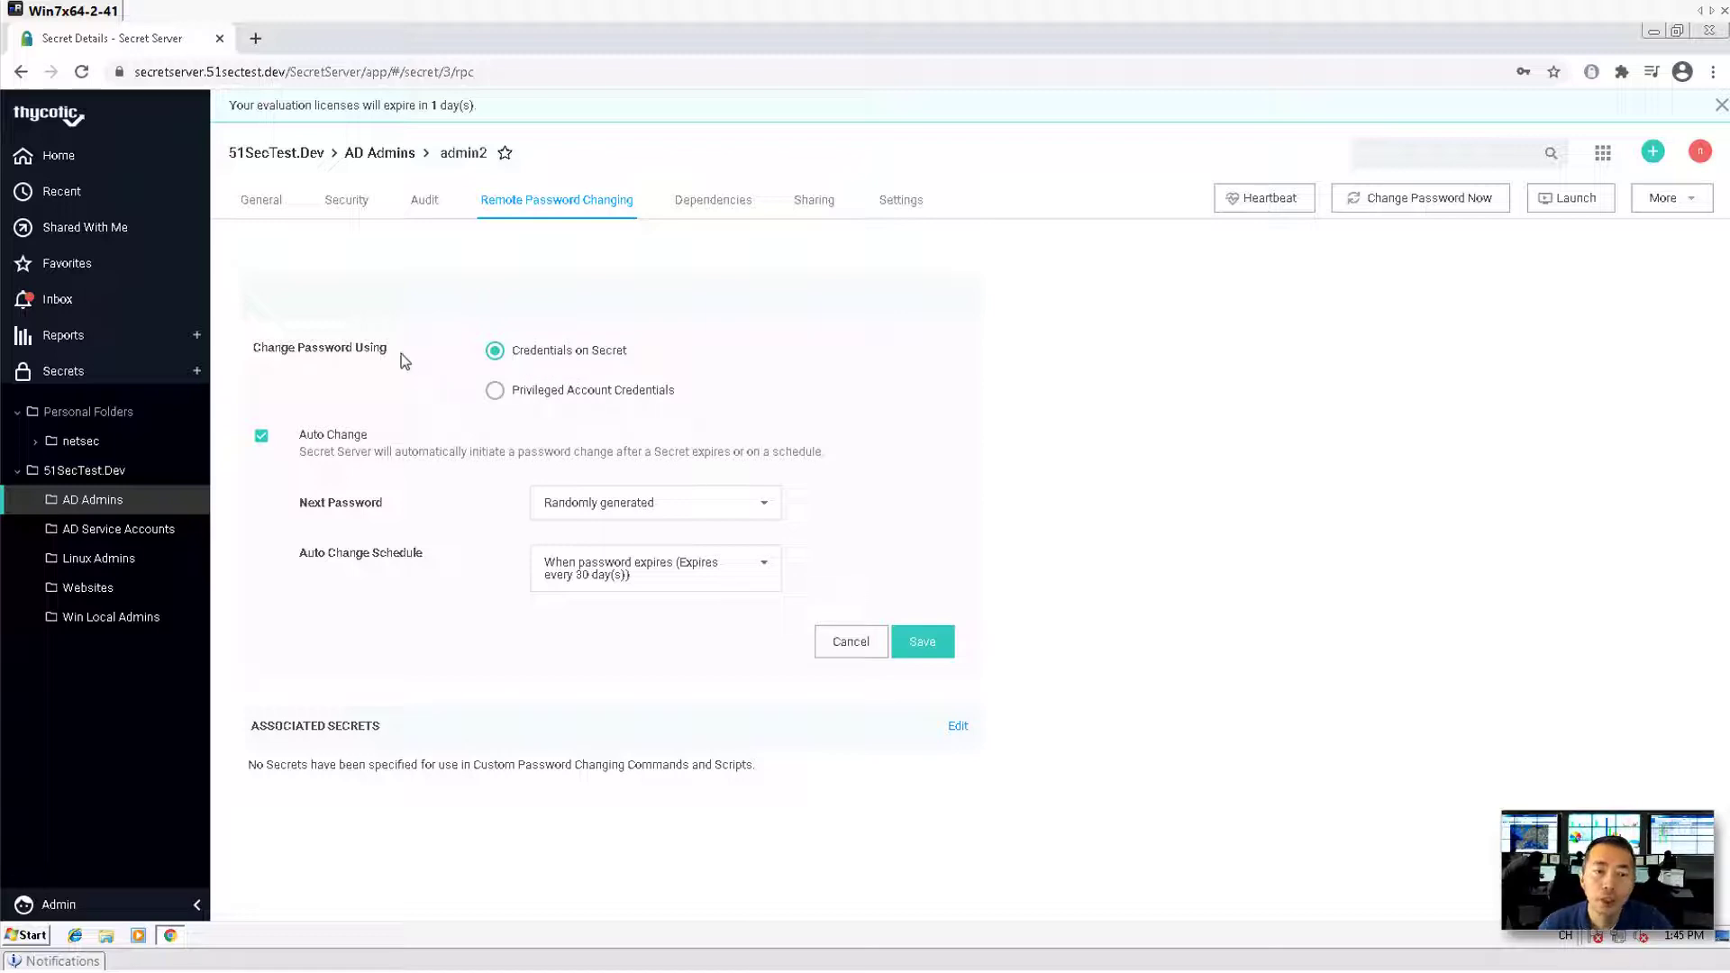
click(495, 391)
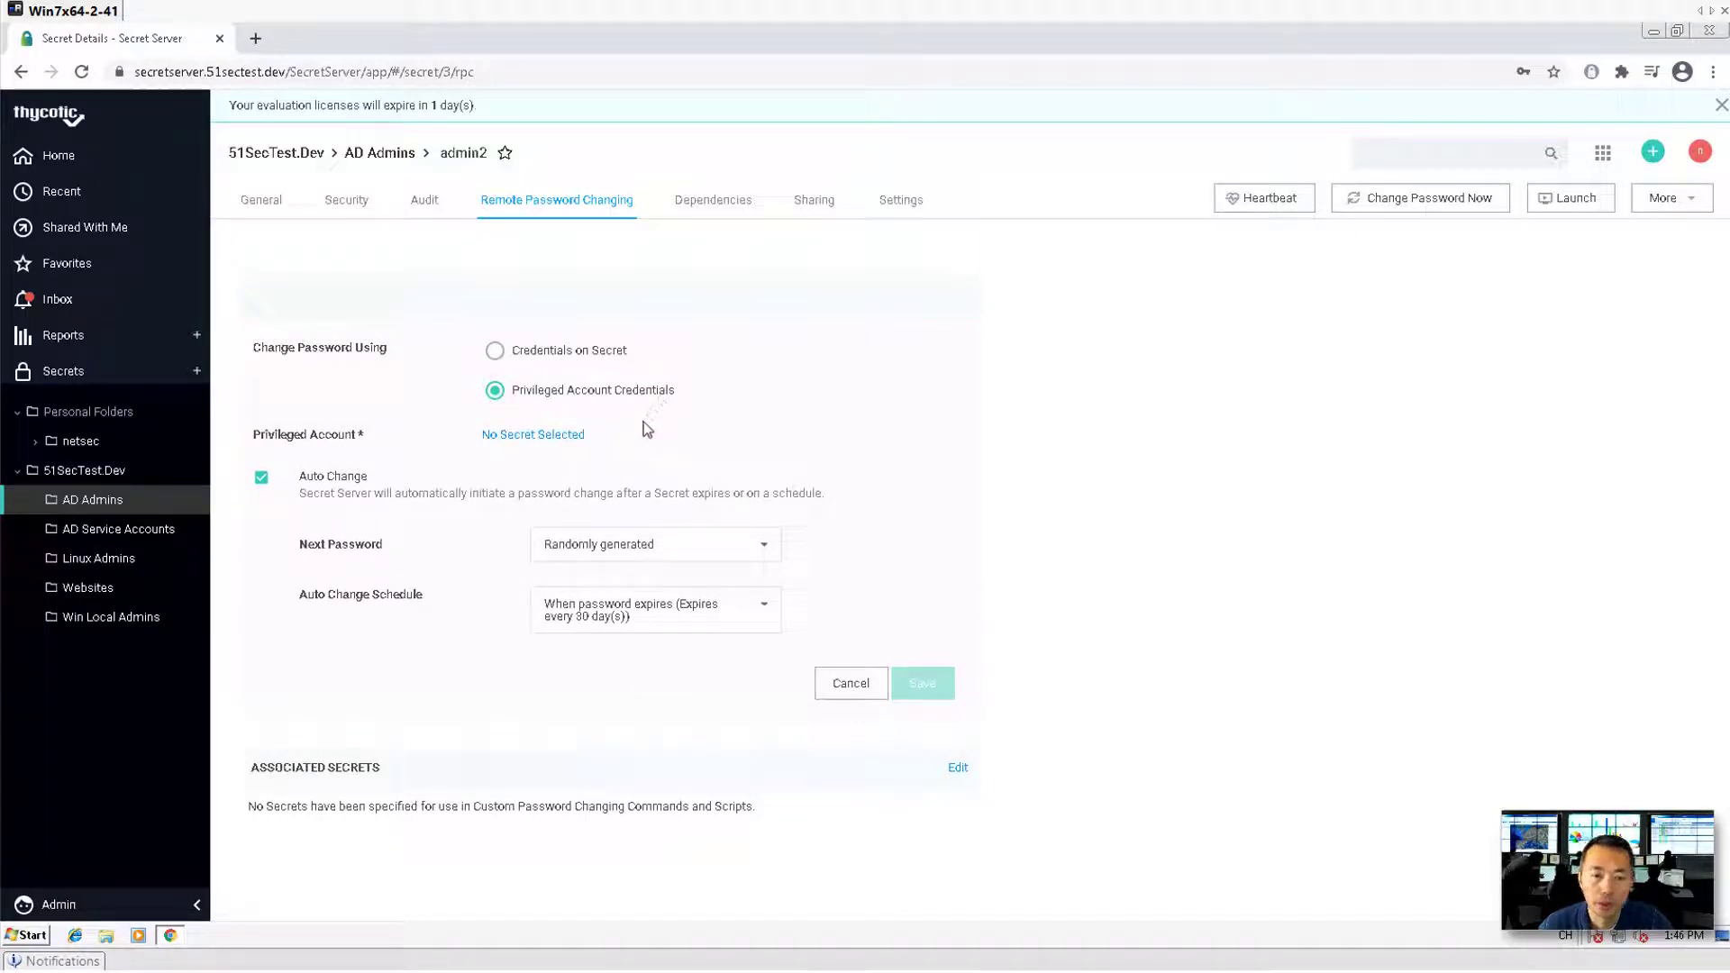
Pick the administrator secret as admin2's privileged account and dismiss the Unsaved Changes warning.
click(571, 437)
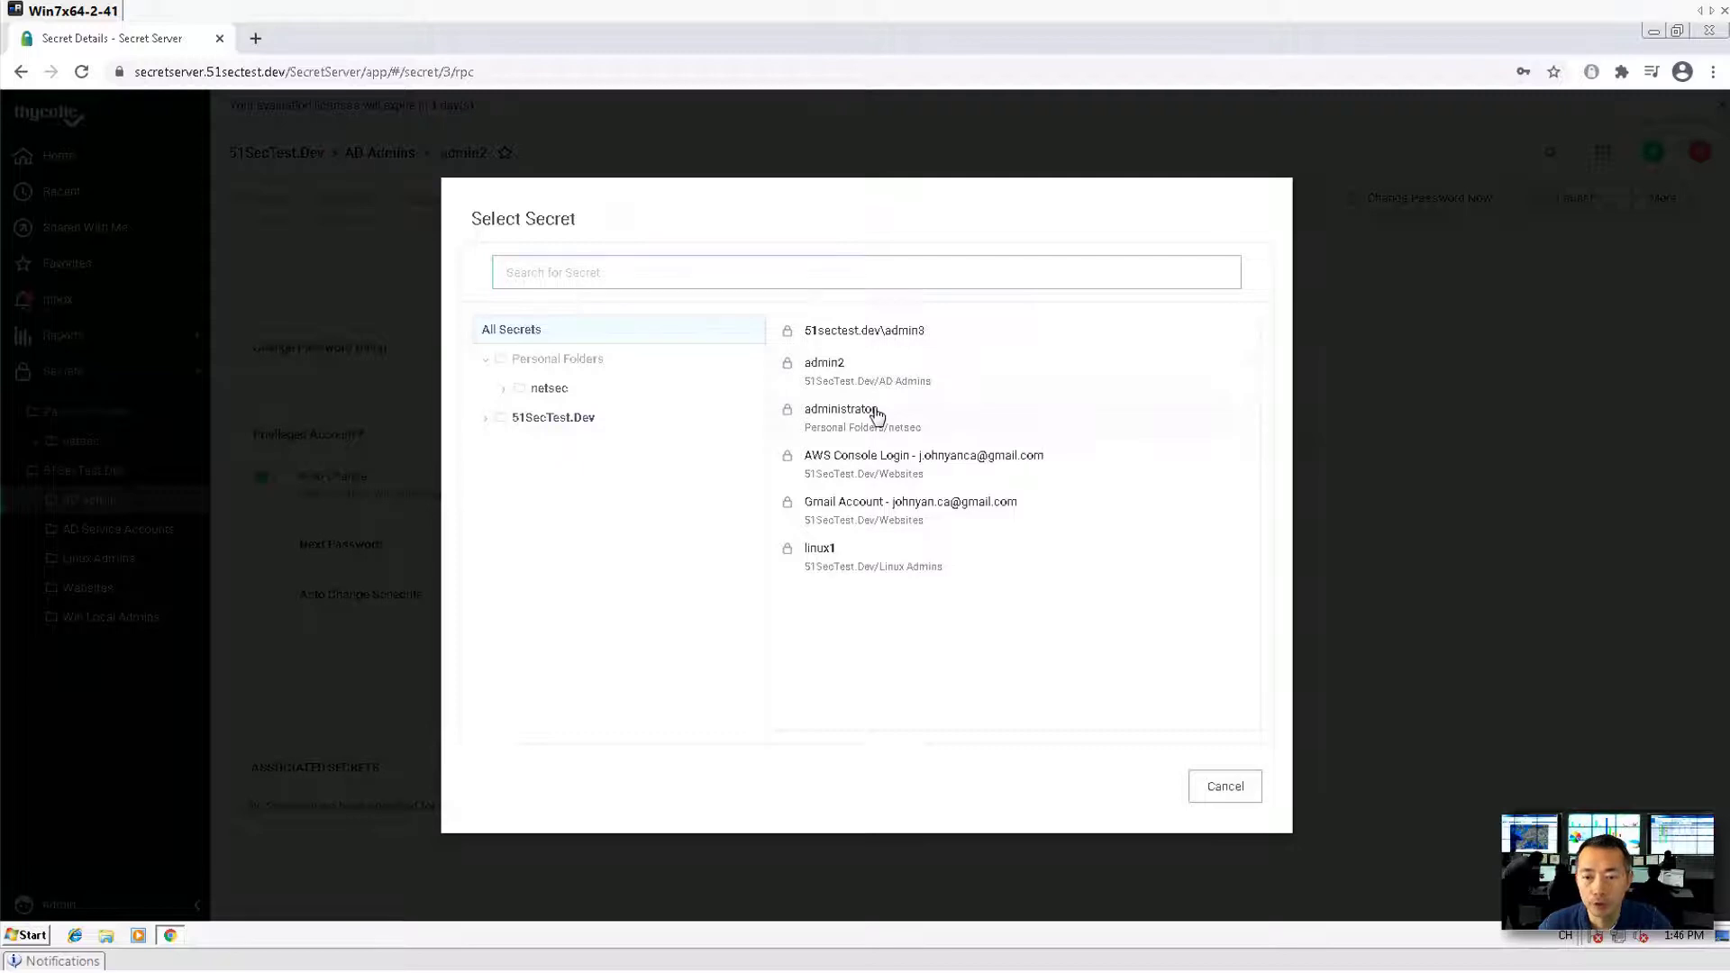
click(841, 410)
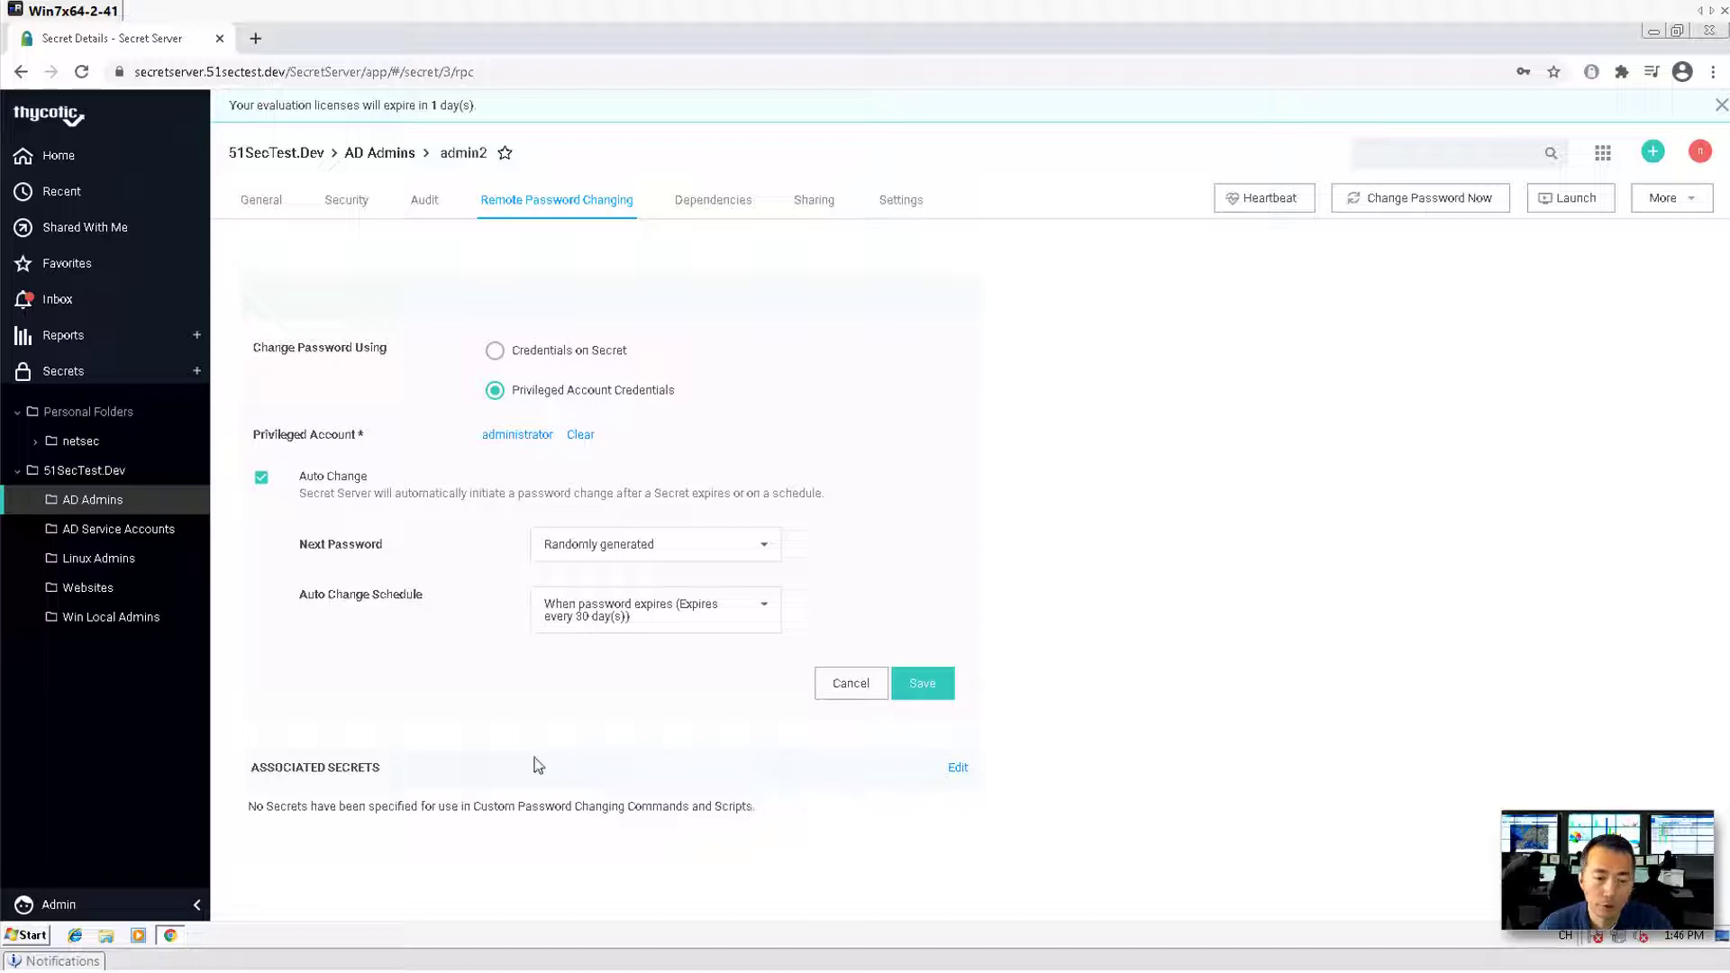
click(957, 768)
click(1090, 557)
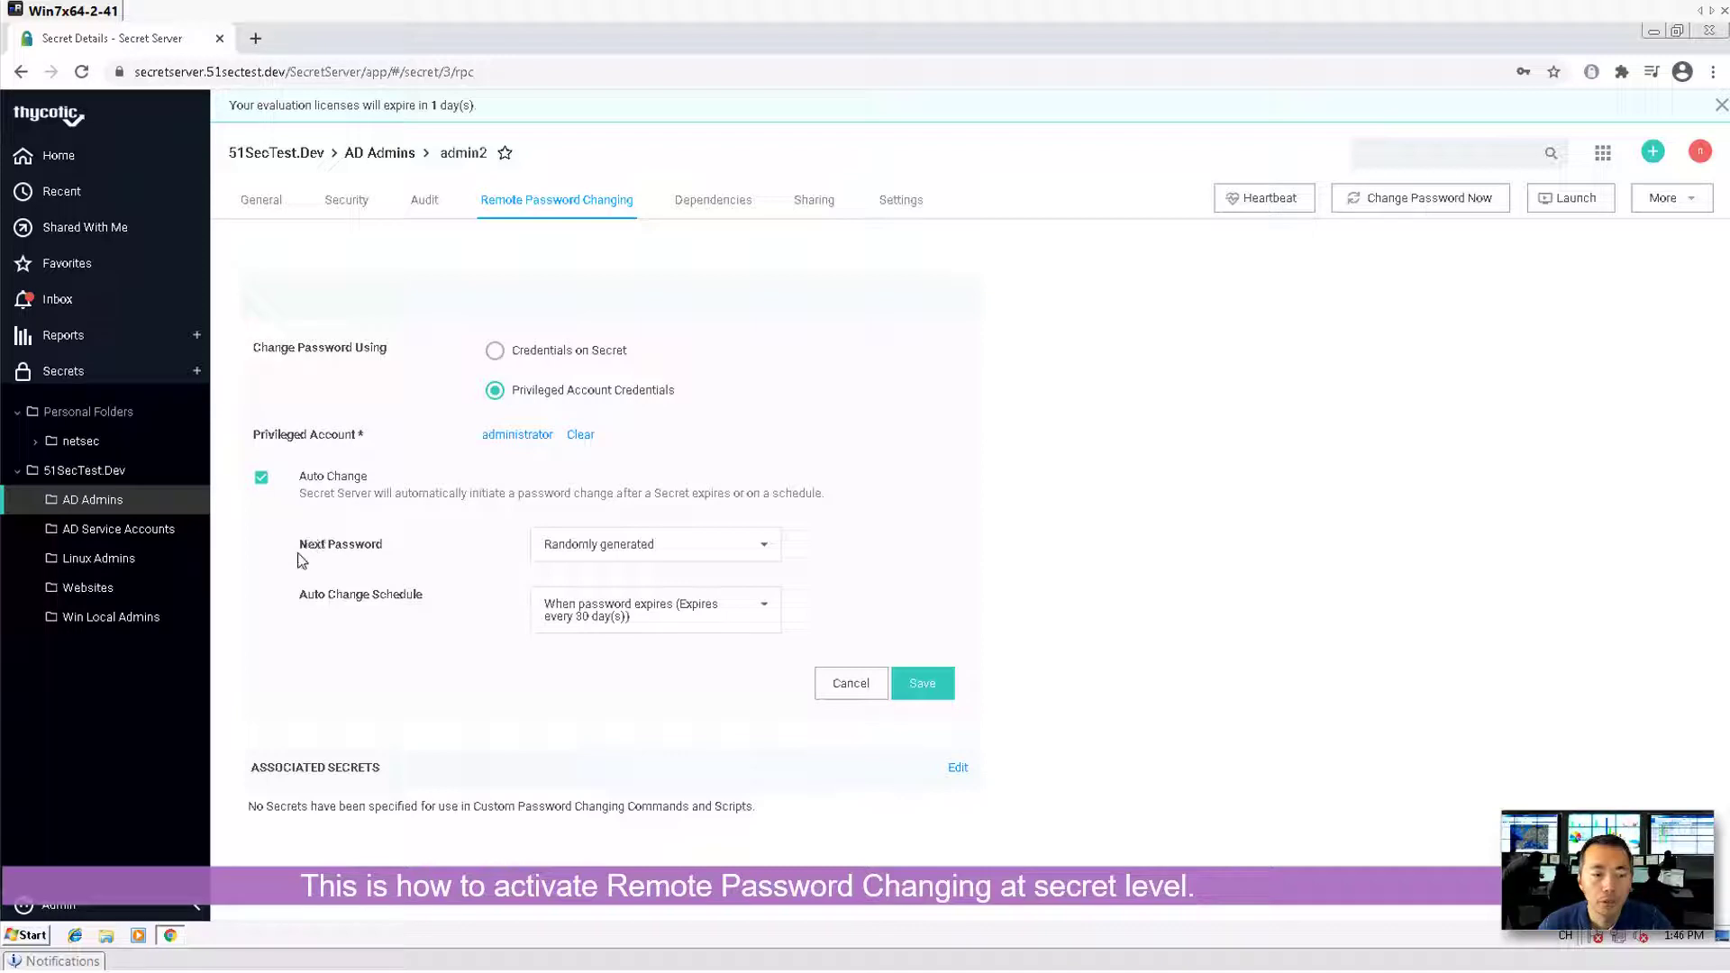
Open AD Admin Policy from Admin > Secret Policies and start editing it.
click(144, 914)
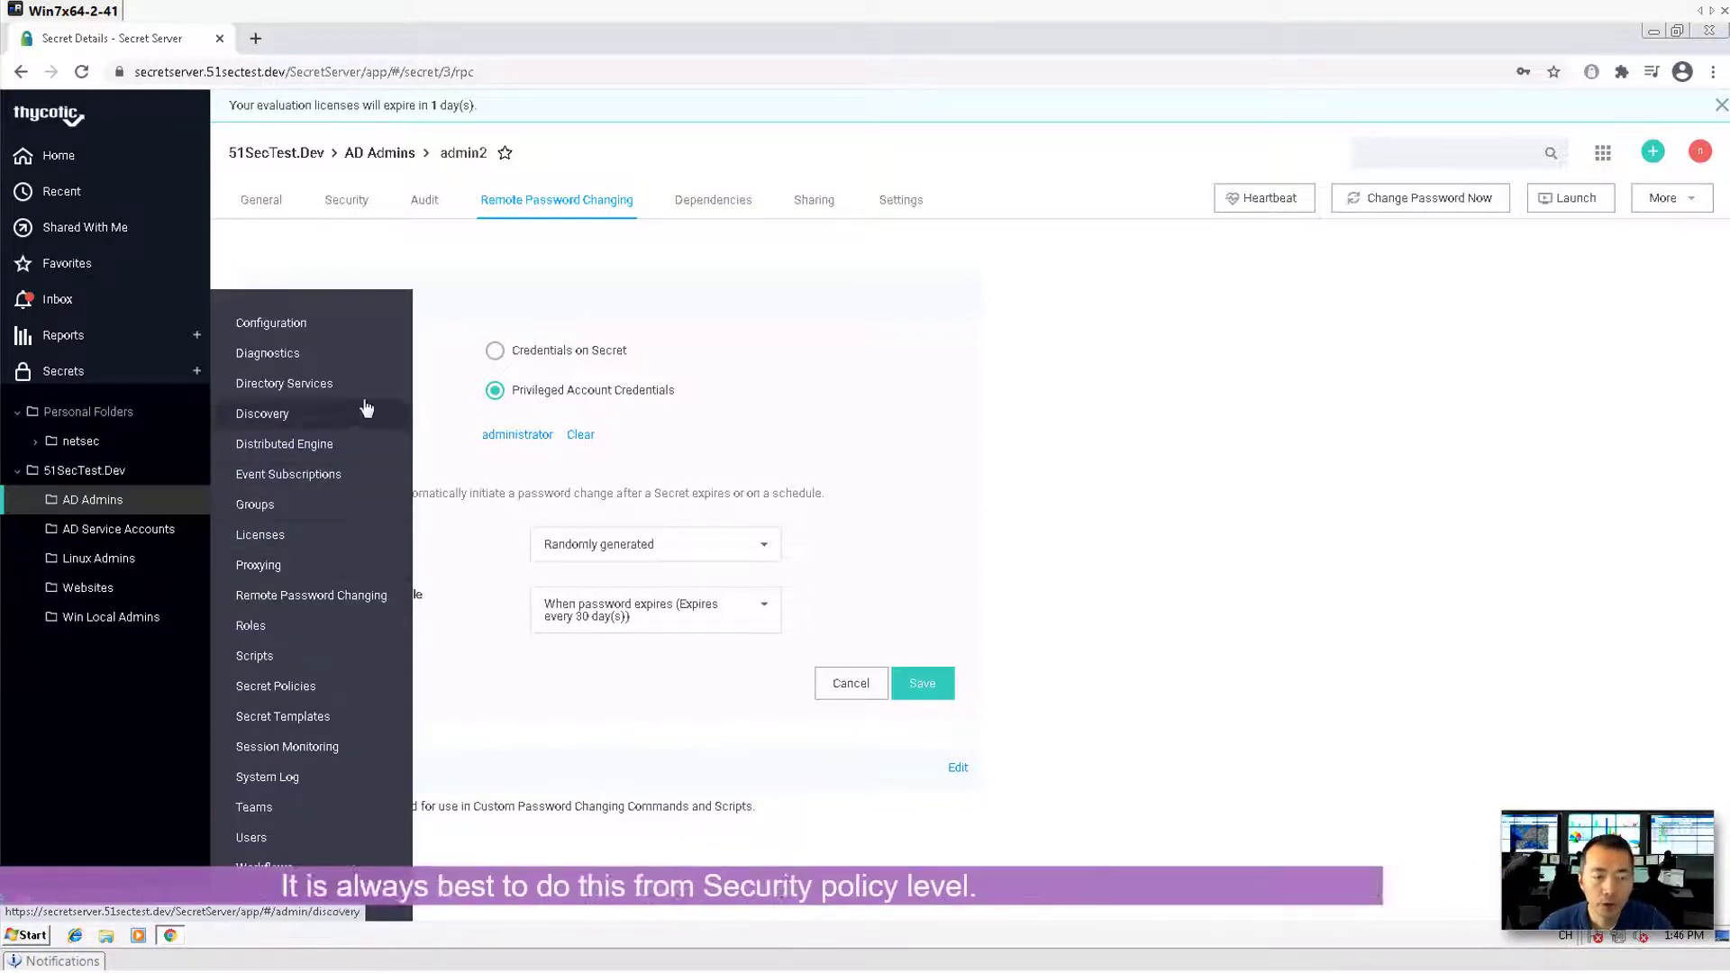
click(348, 687)
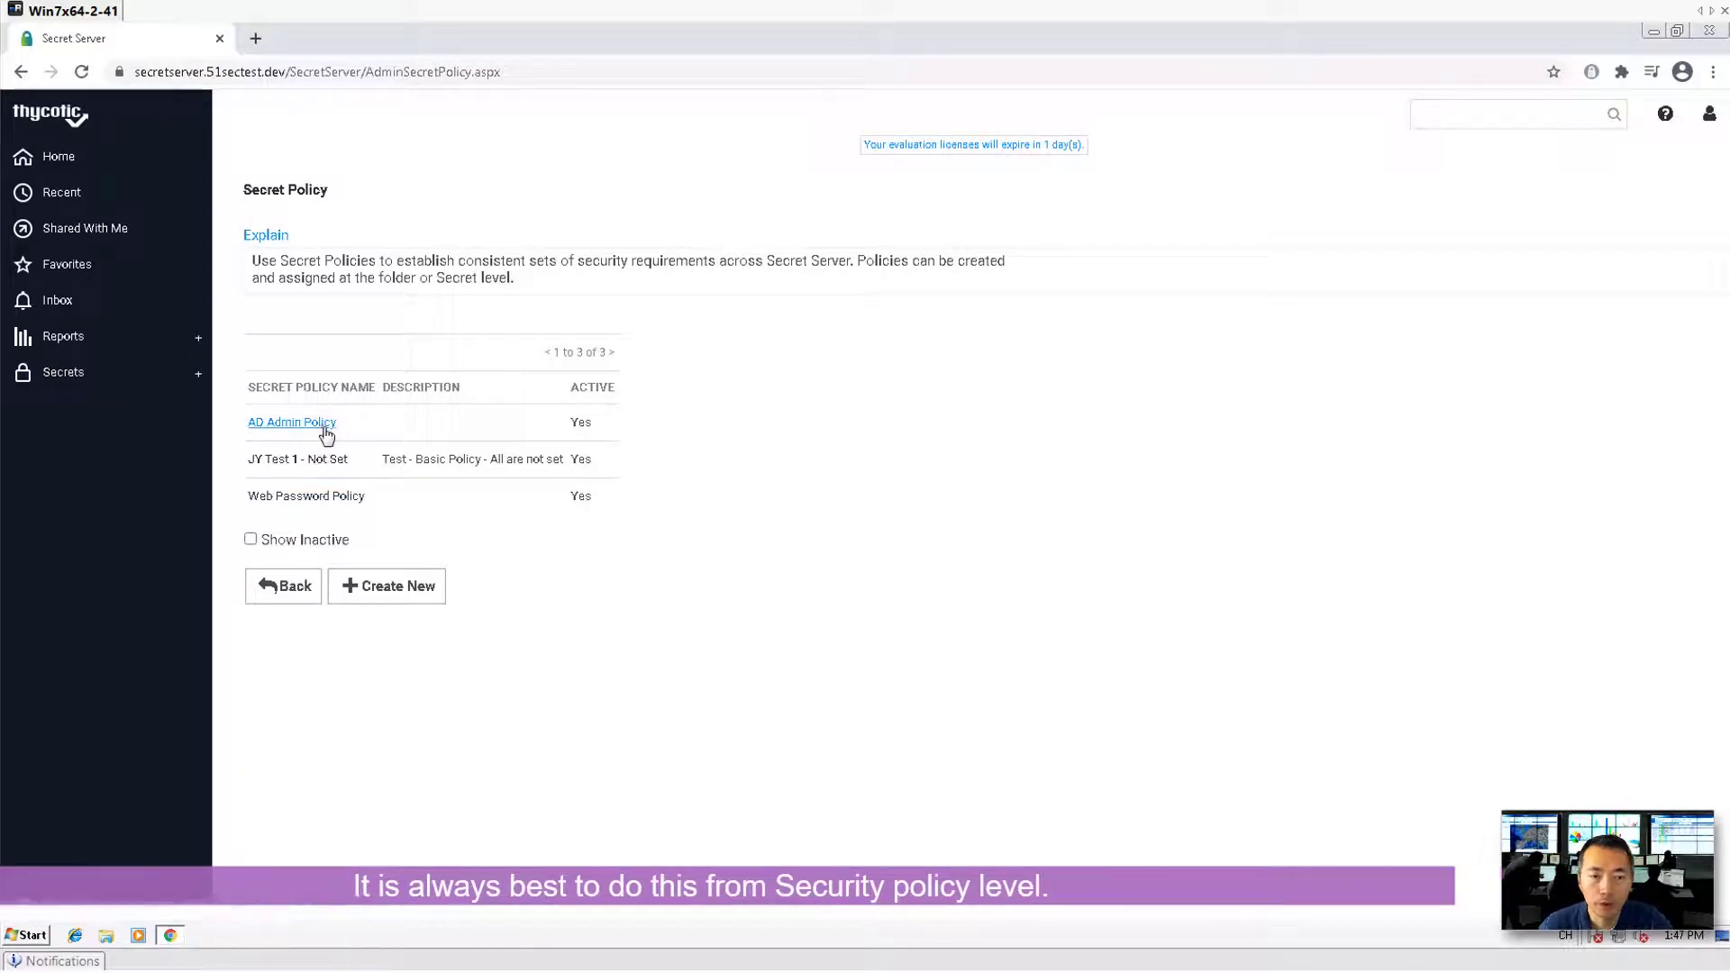
click(321, 431)
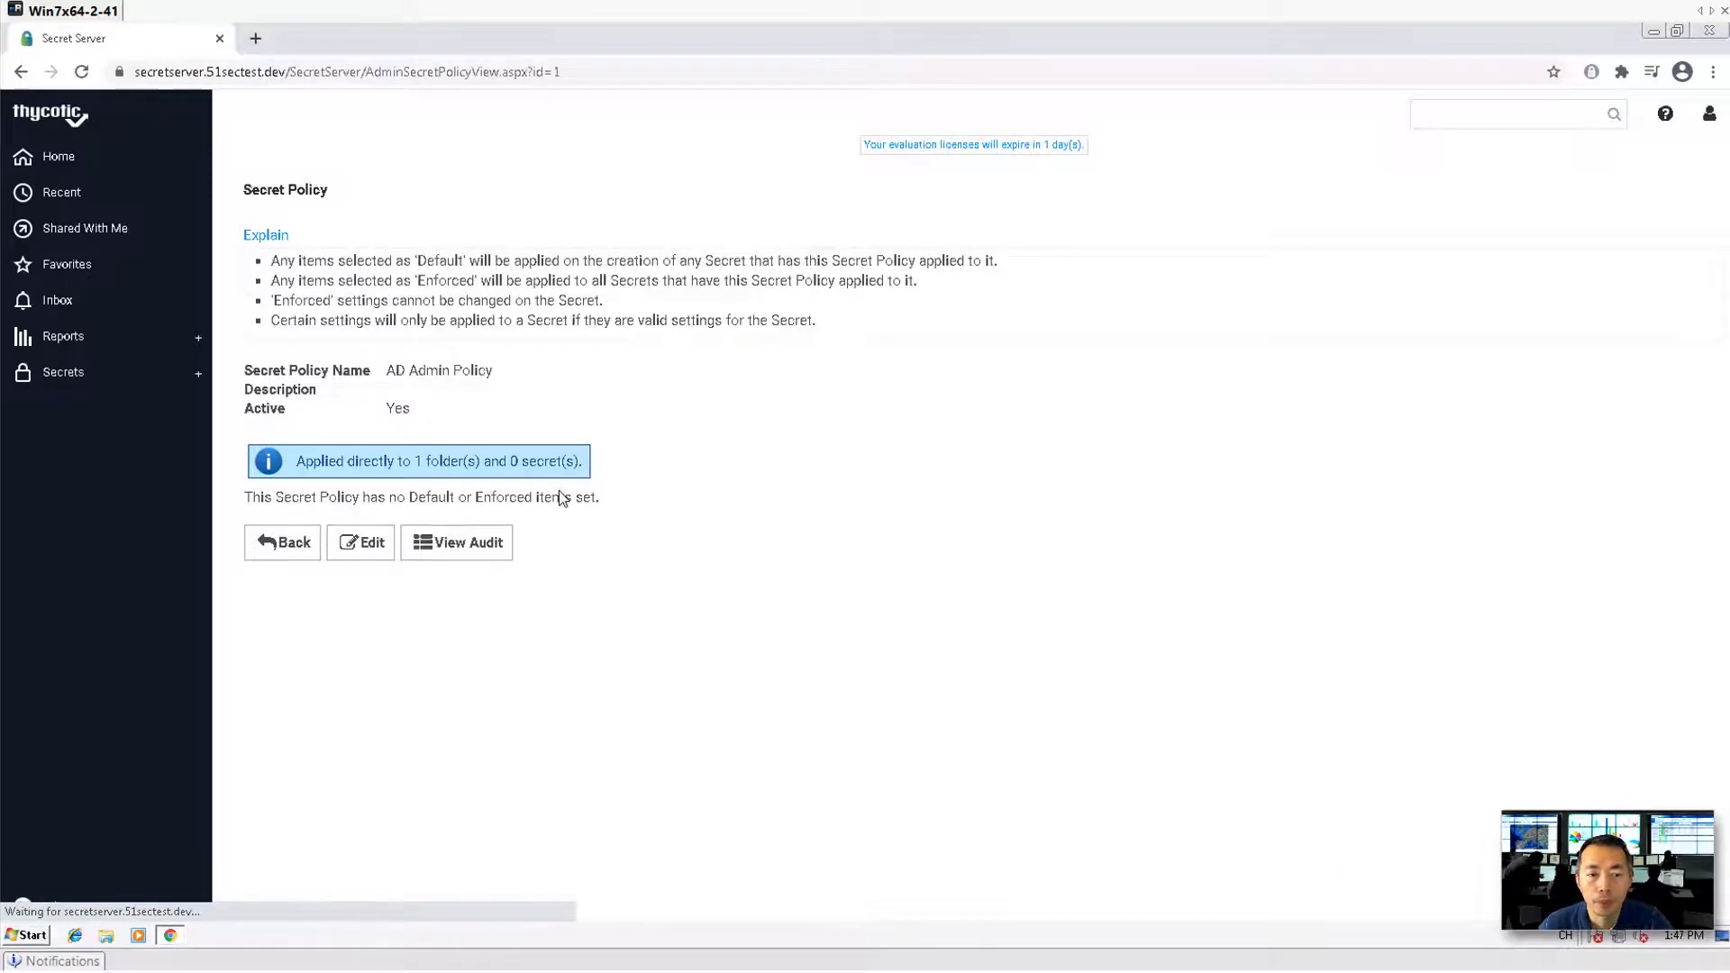
click(352, 551)
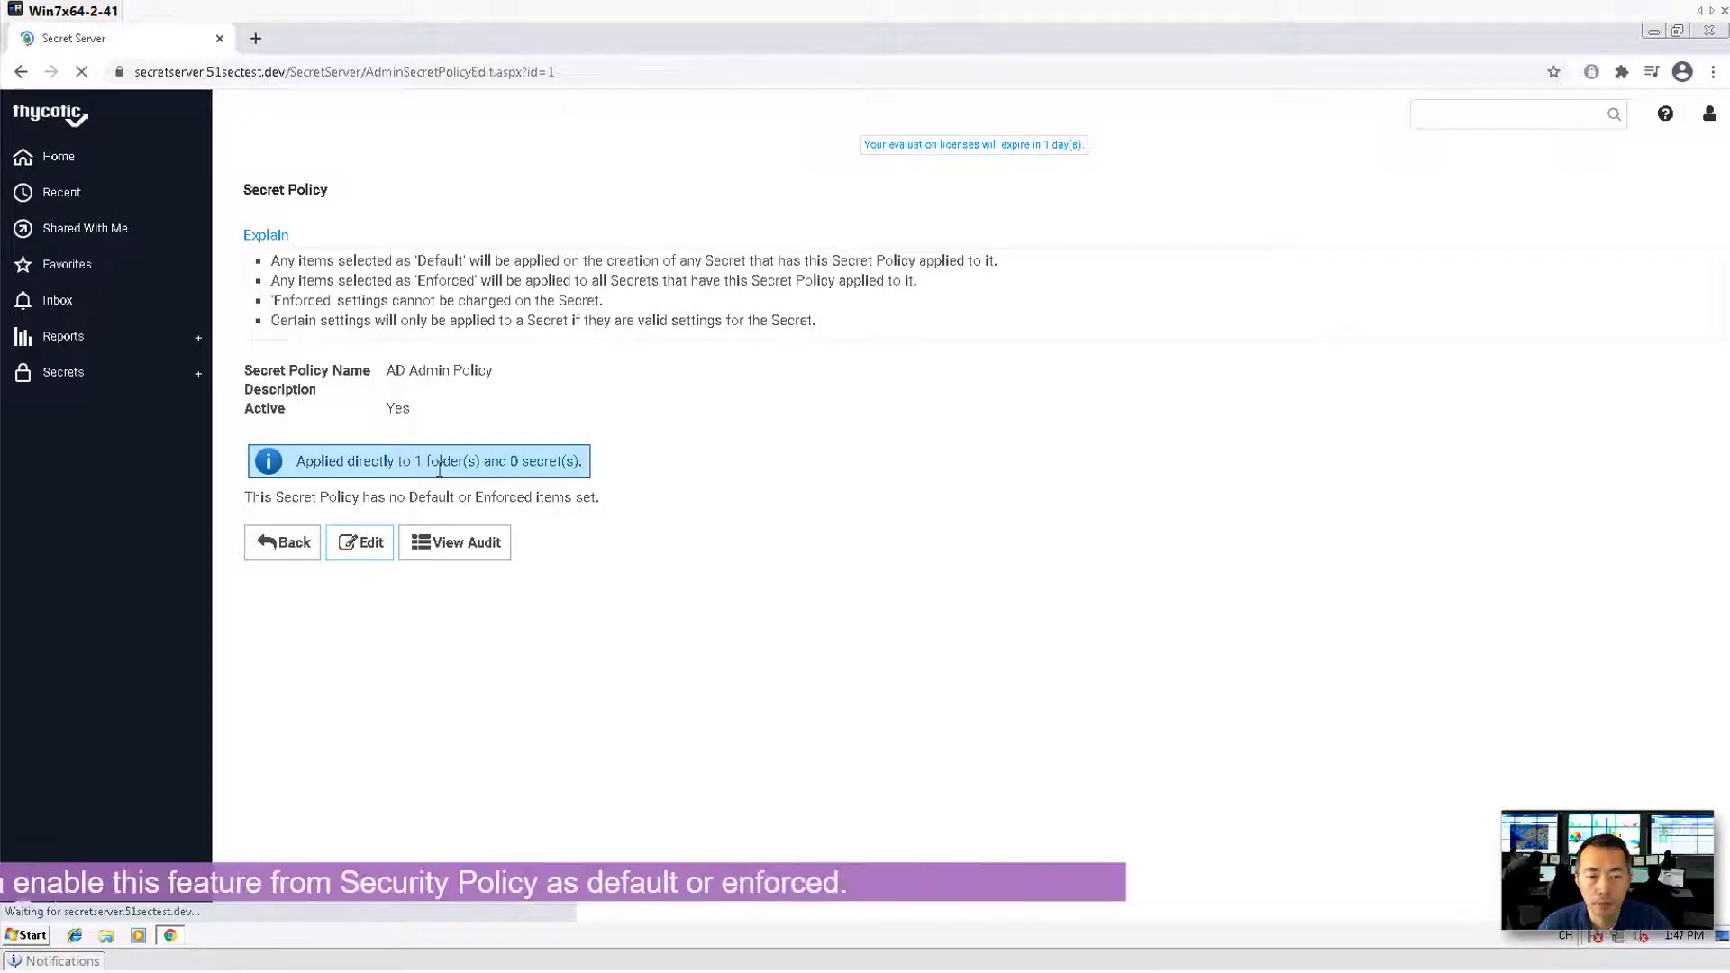
Set Auto Change and Heartbeat Enabled to Enforced and tick both on.
scroll(645, 568, down, 2)
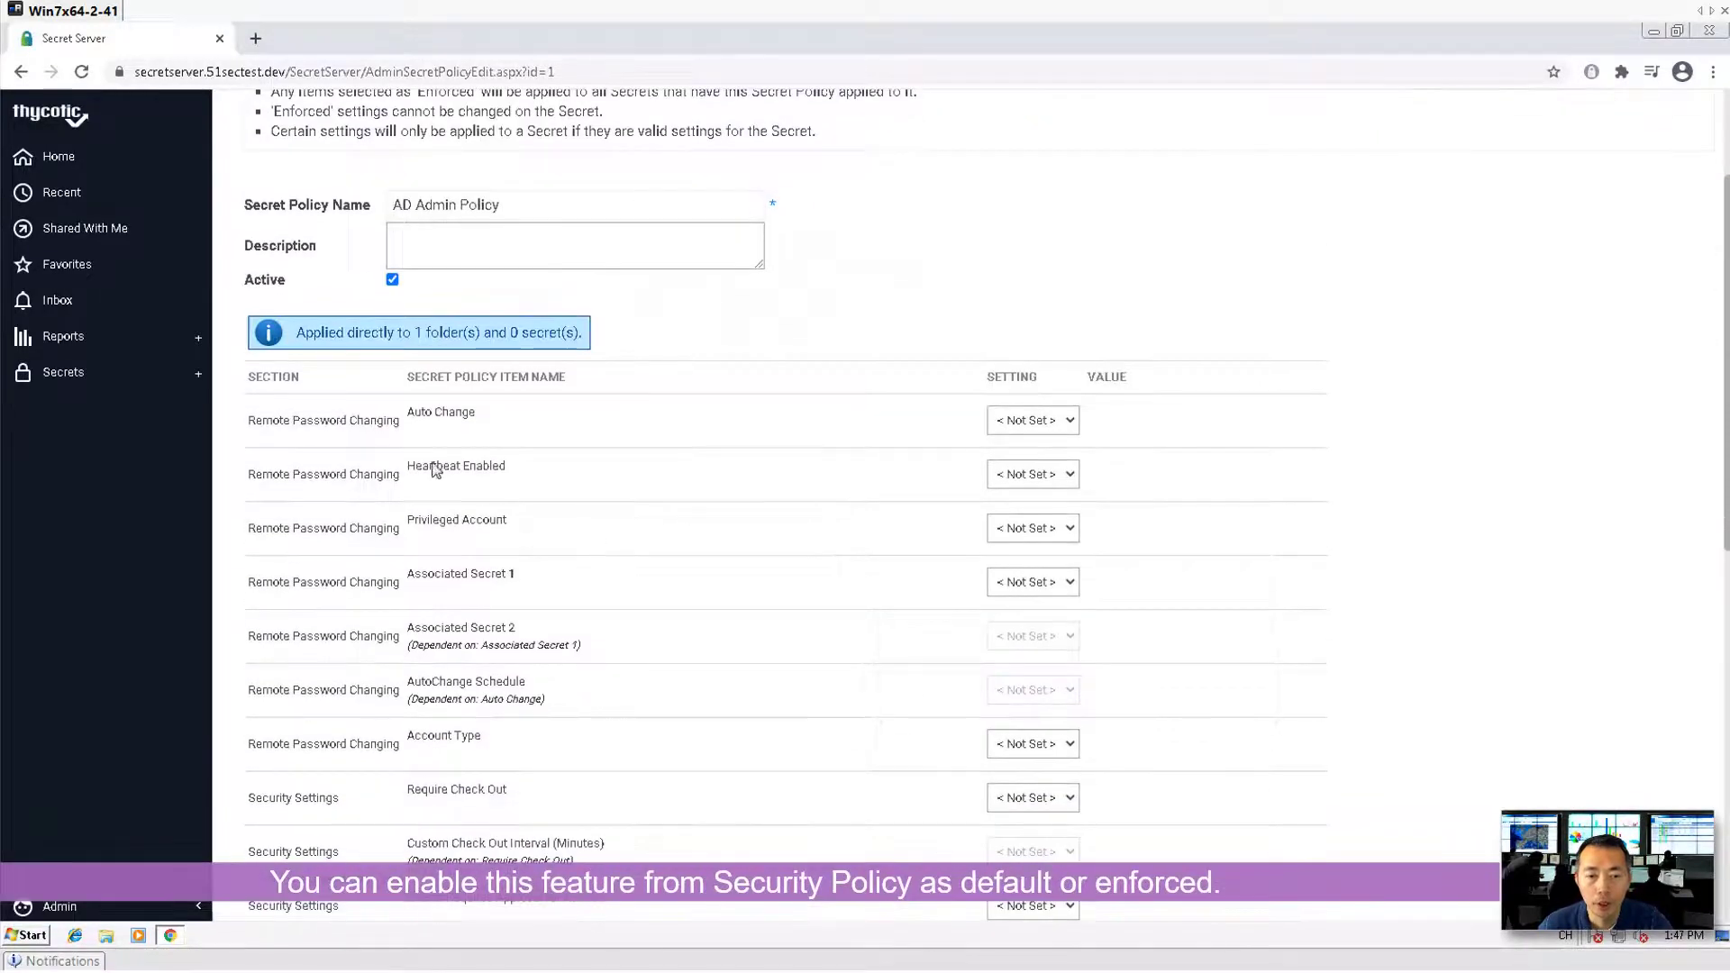
click(1003, 417)
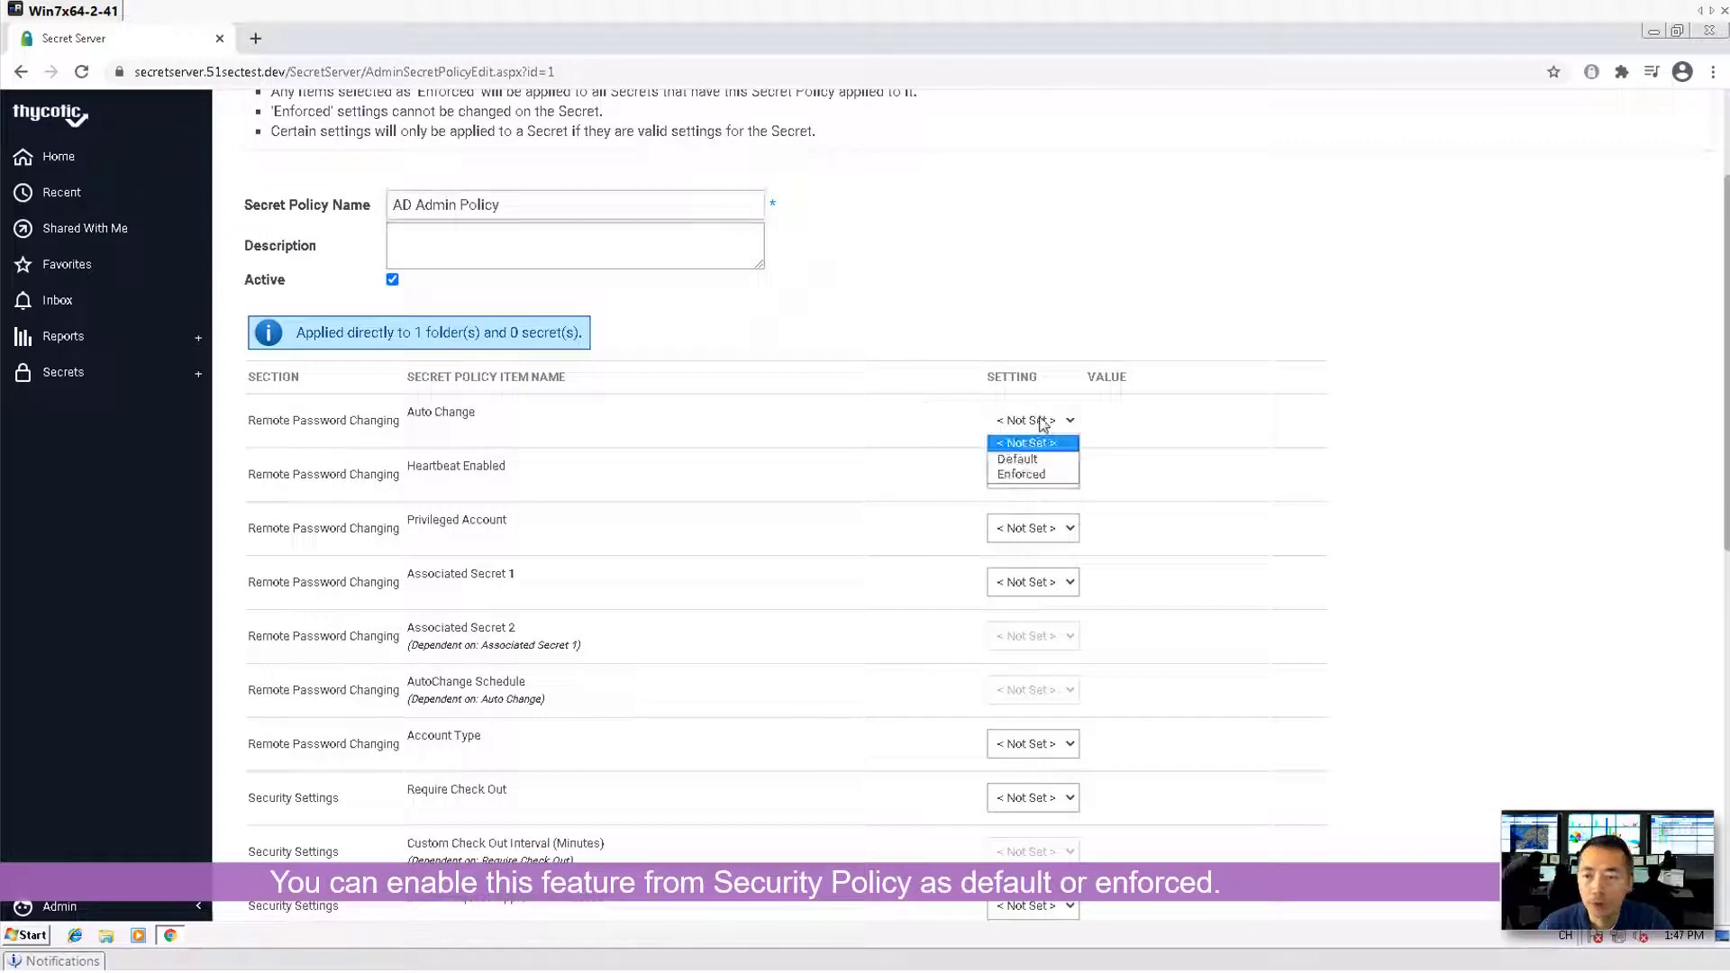
click(1054, 465)
click(1093, 419)
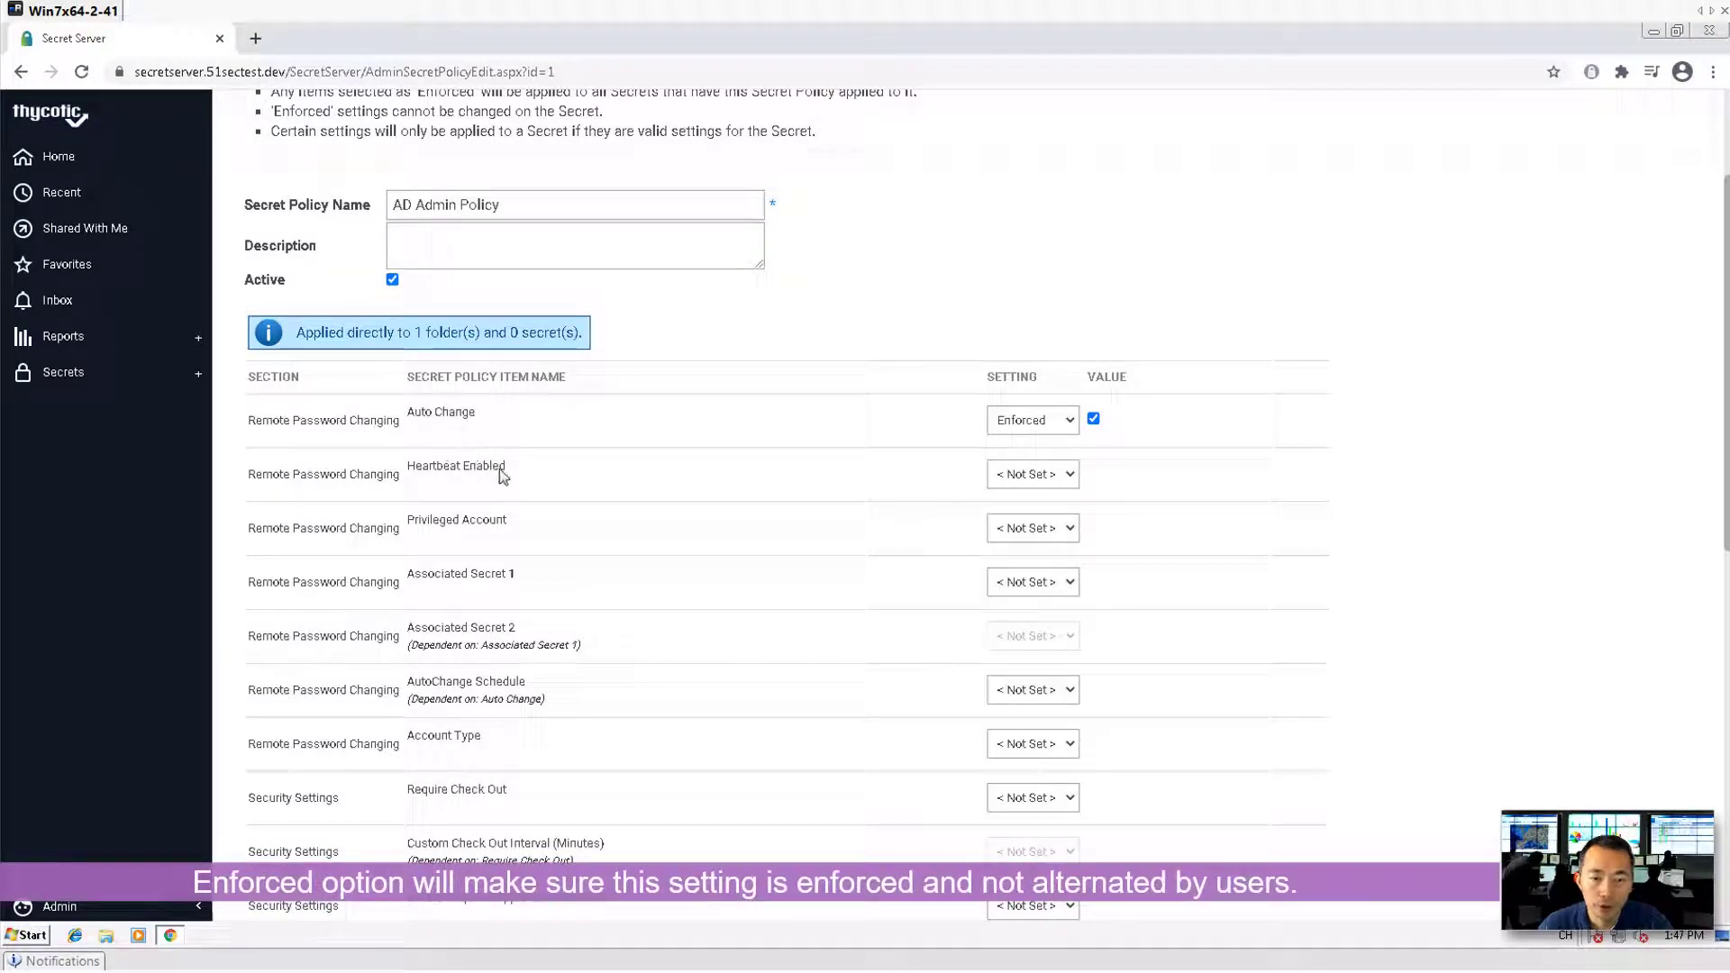
click(1085, 478)
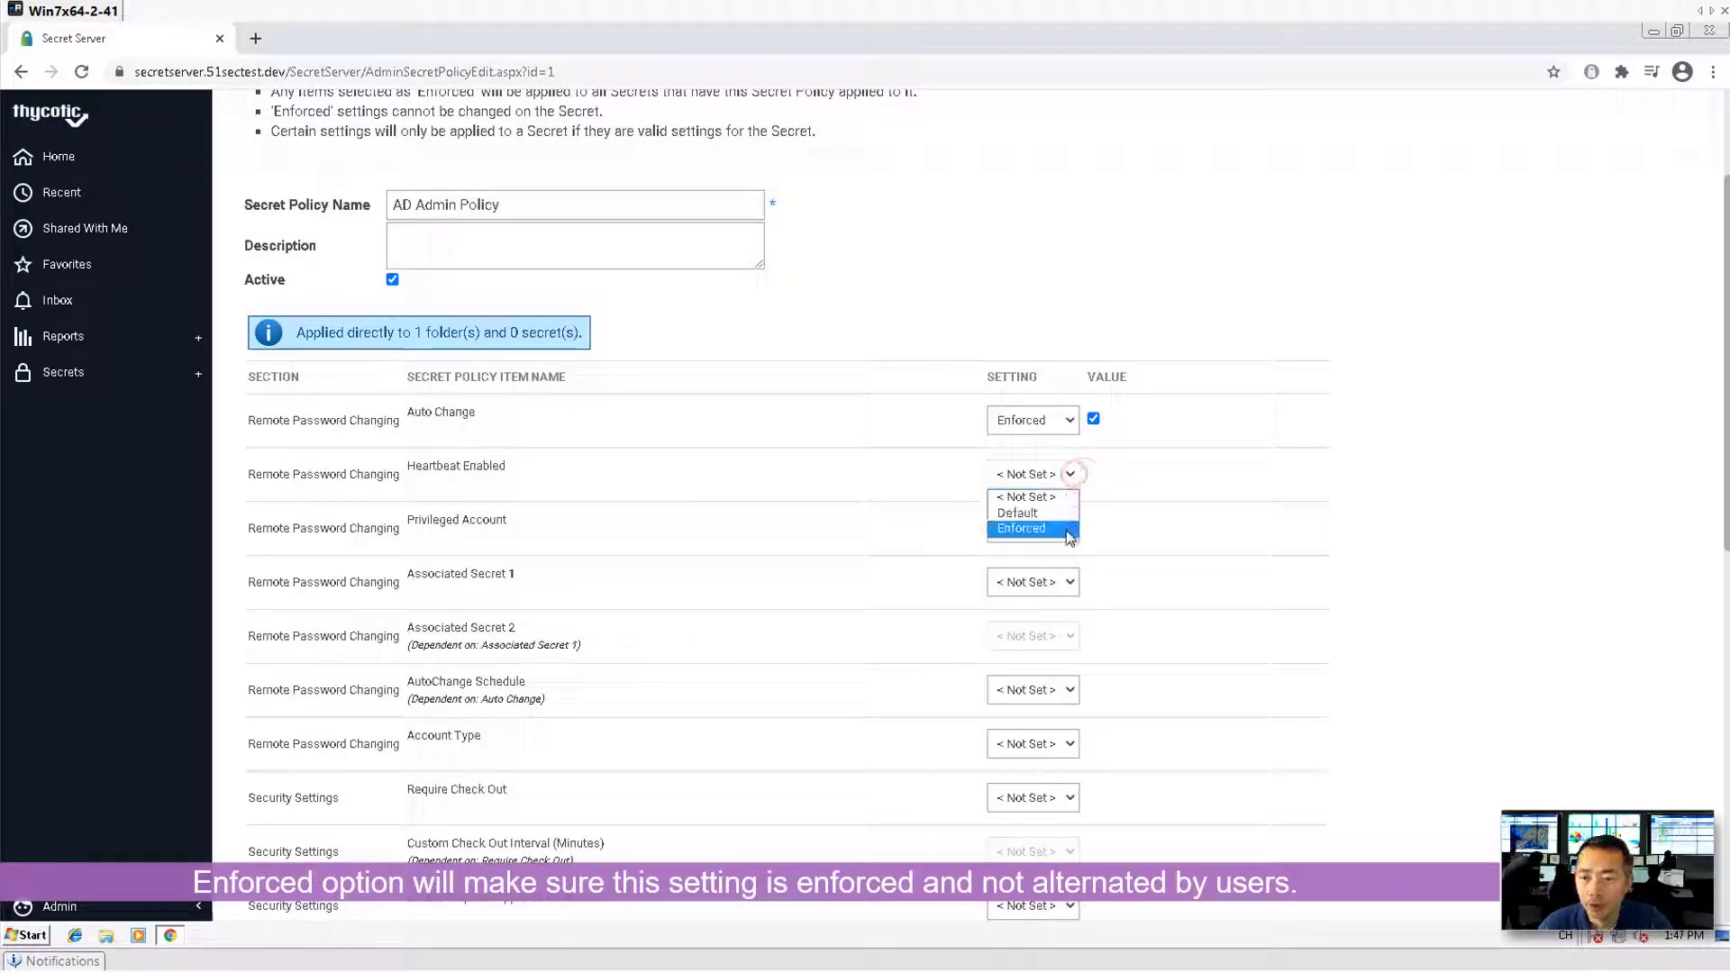
click(1066, 528)
click(1092, 473)
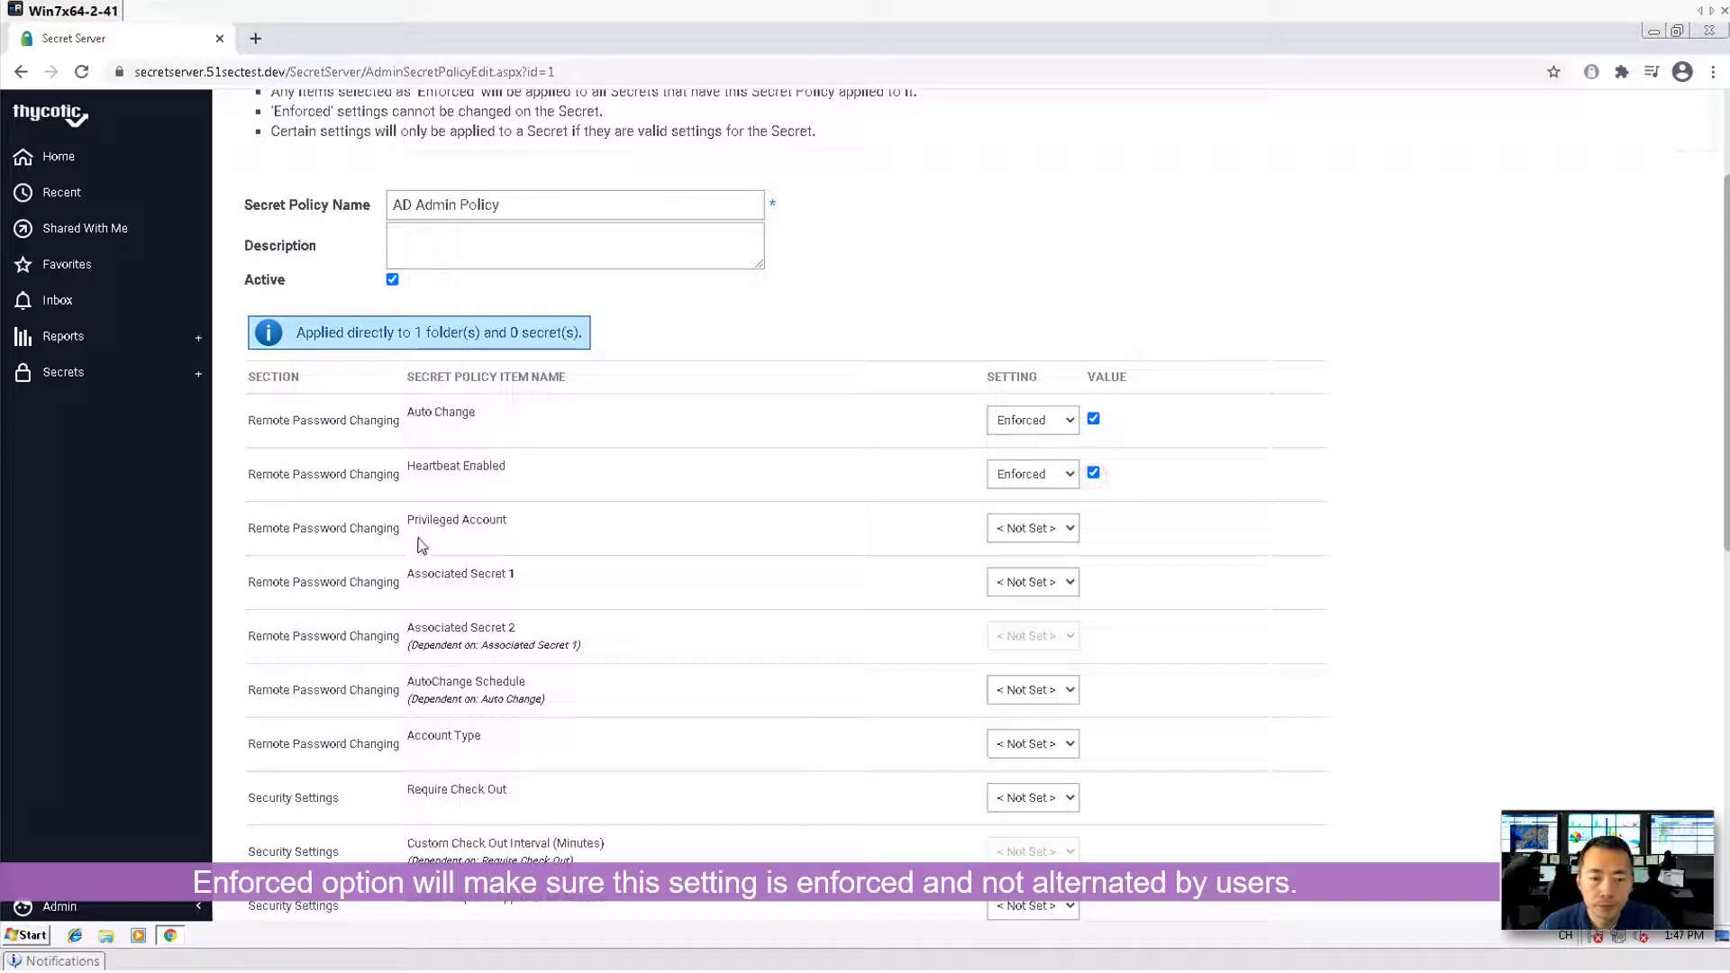
Enforce administrator as Privileged Account, leaving Associated Secret 1 Not Set.
click(1048, 533)
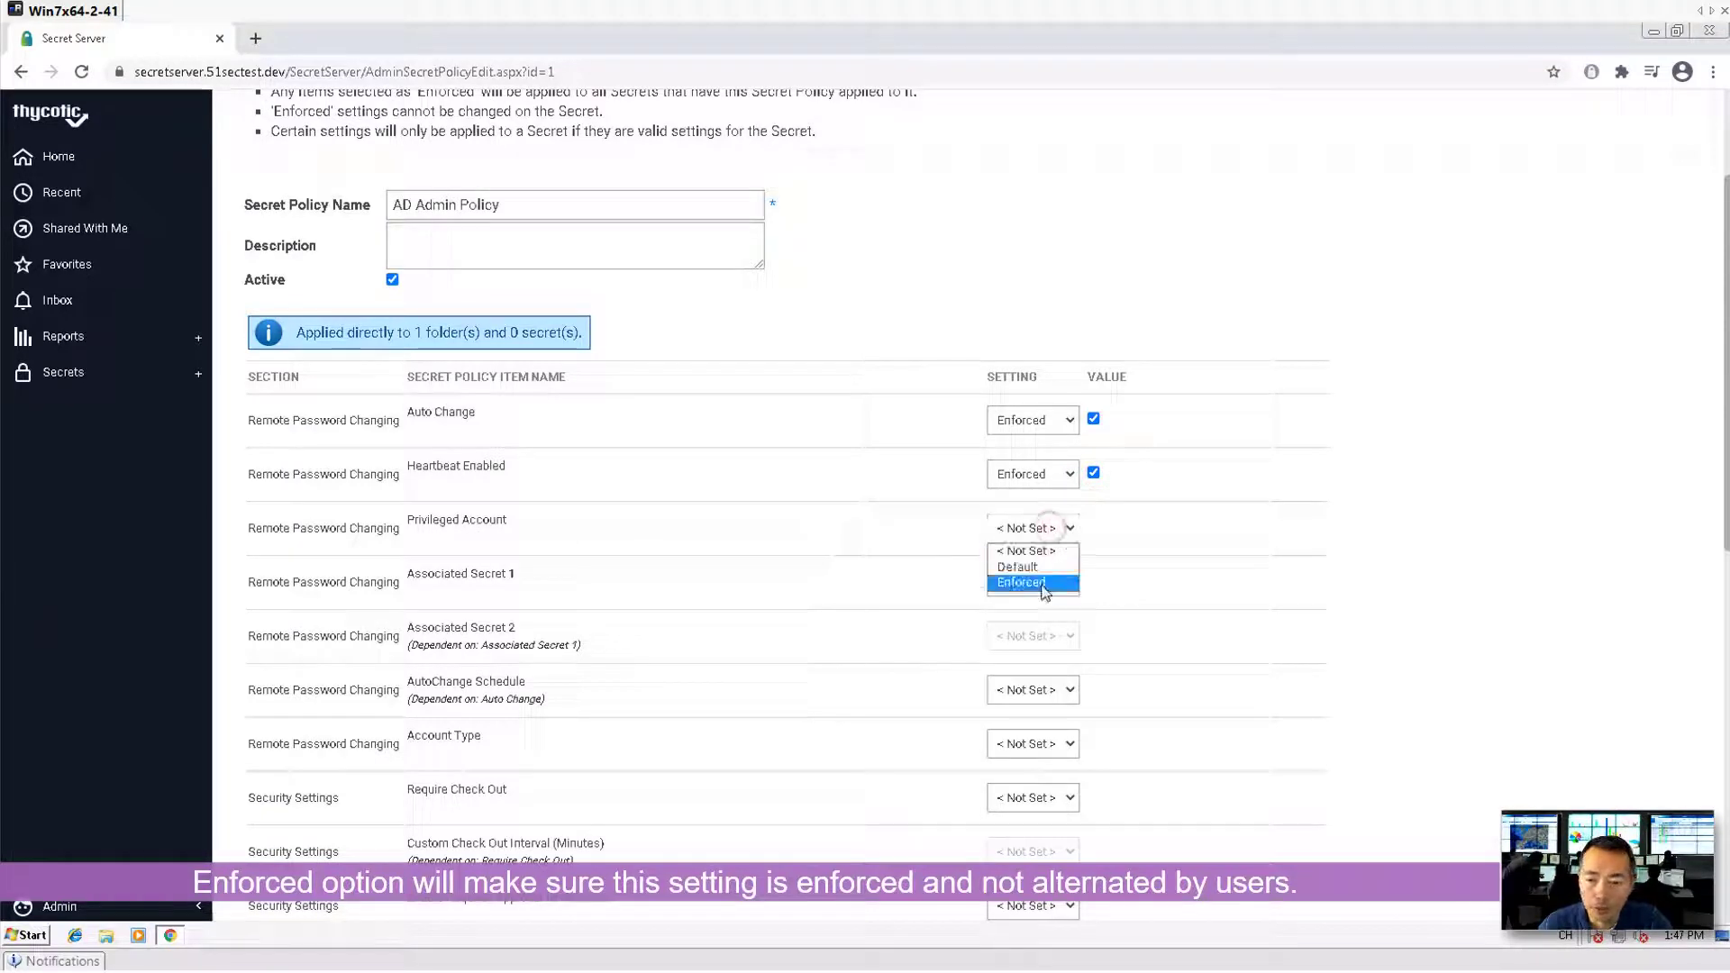
click(1036, 579)
click(1168, 523)
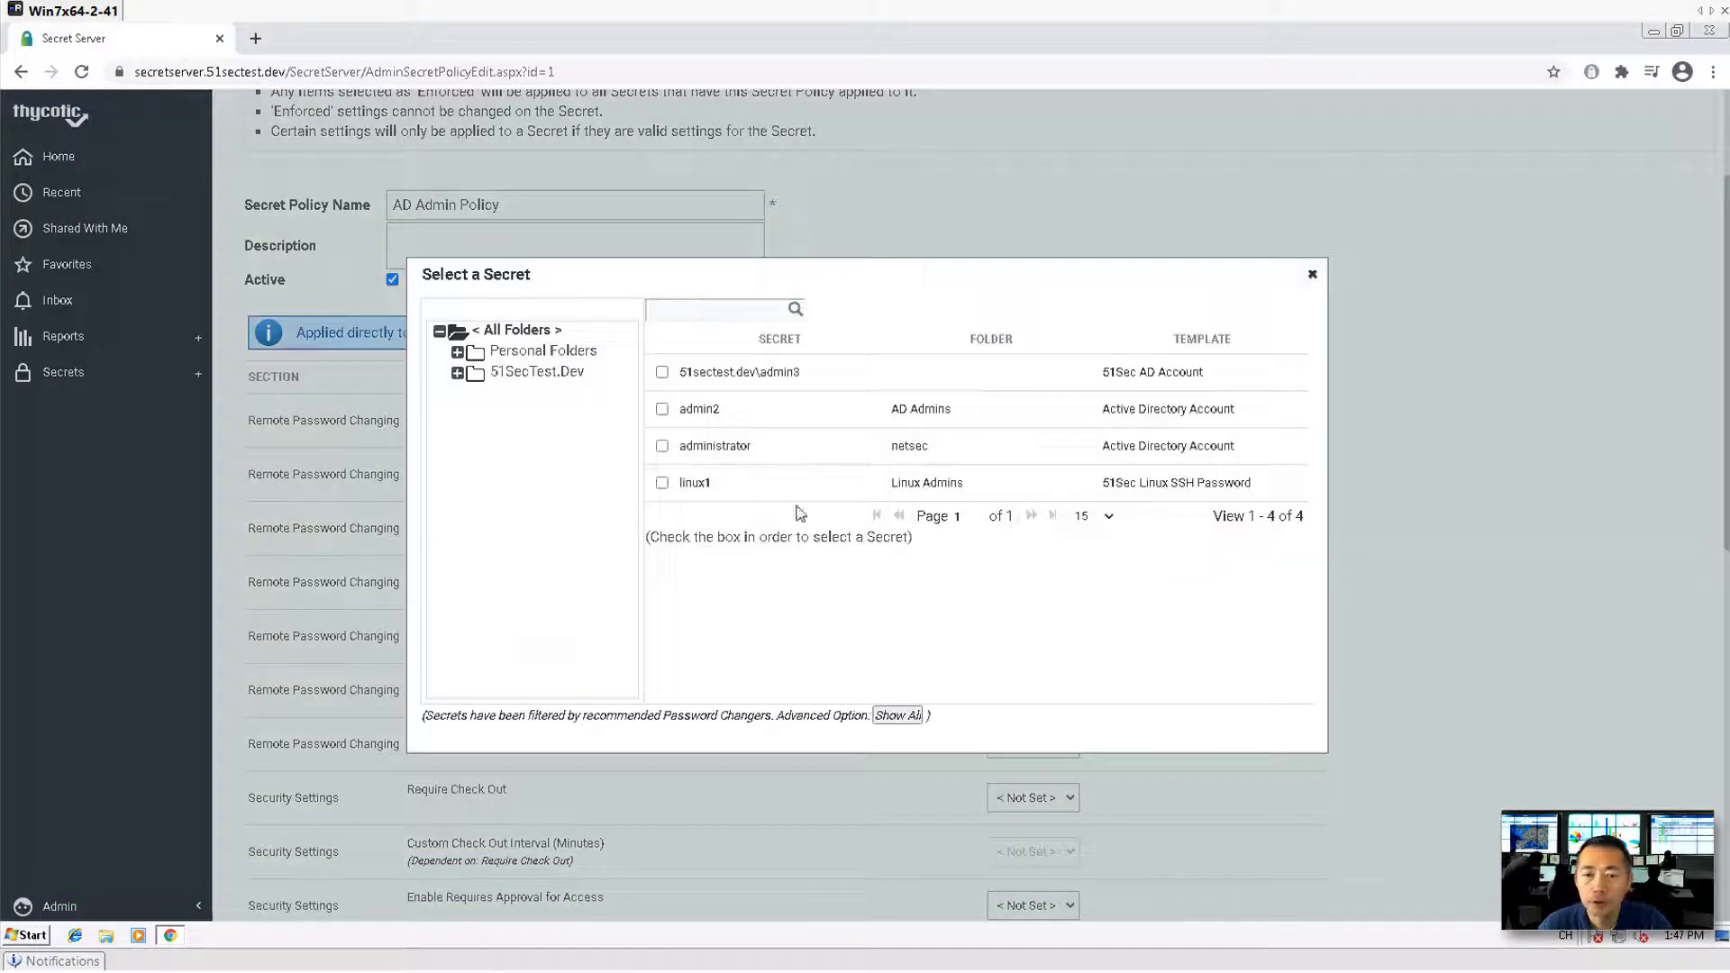
click(662, 446)
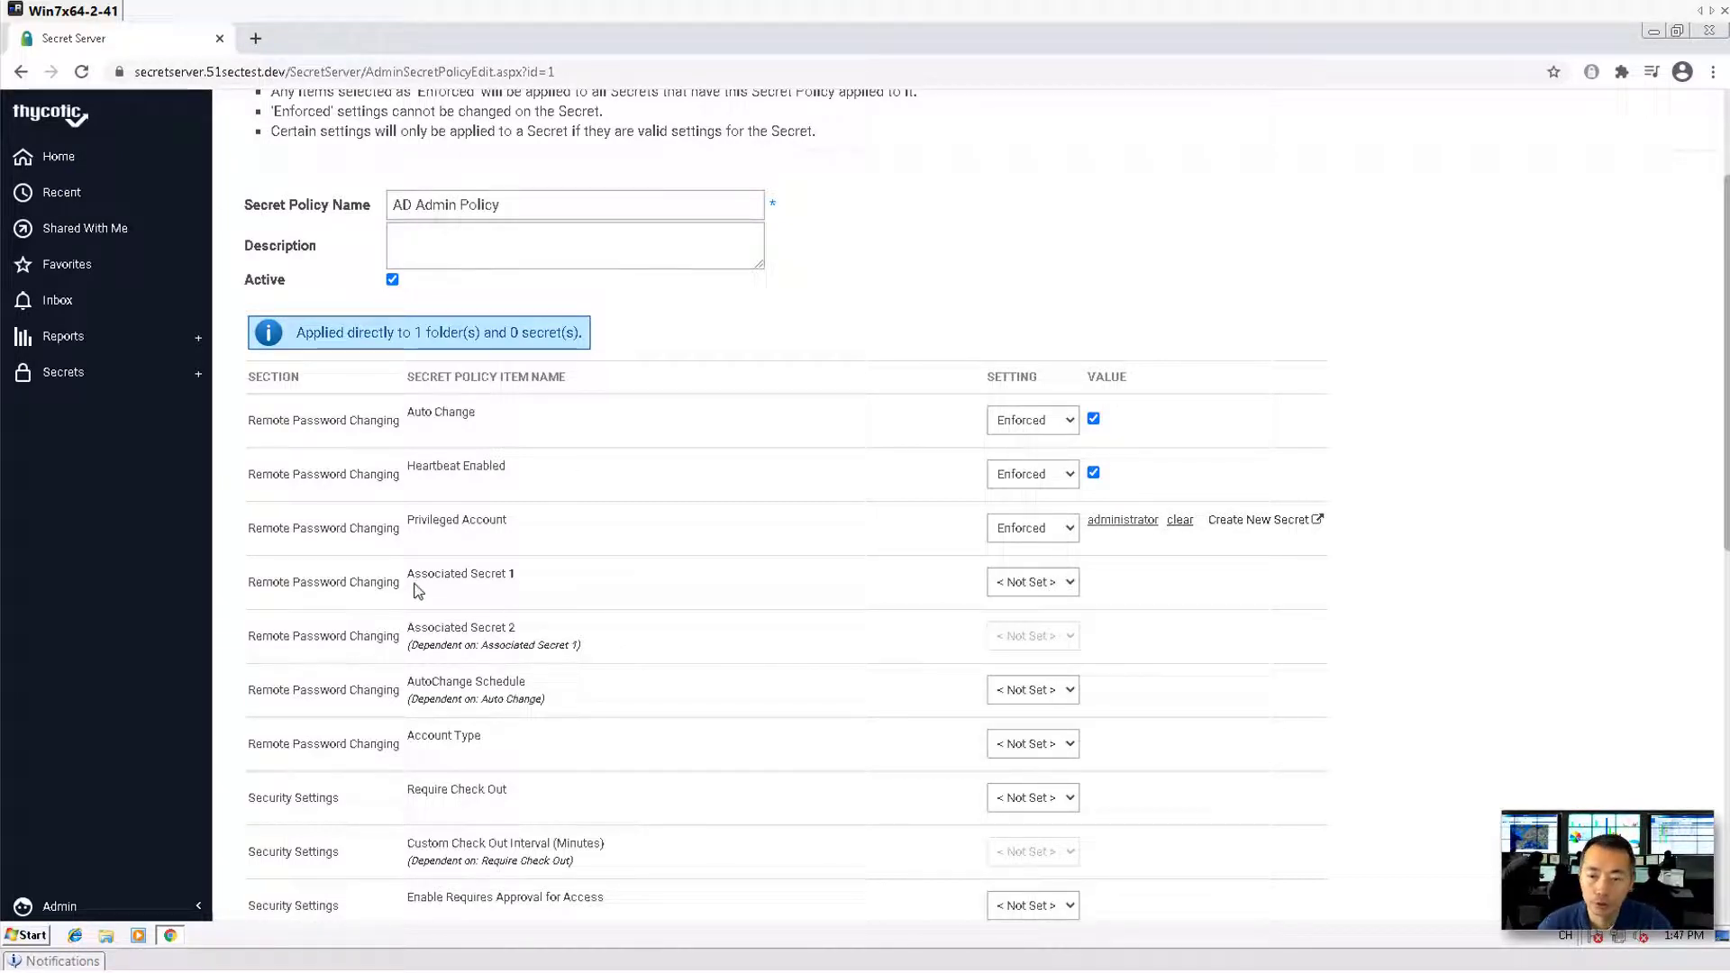
click(1034, 586)
click(1174, 595)
scroll(702, 703, down, 2)
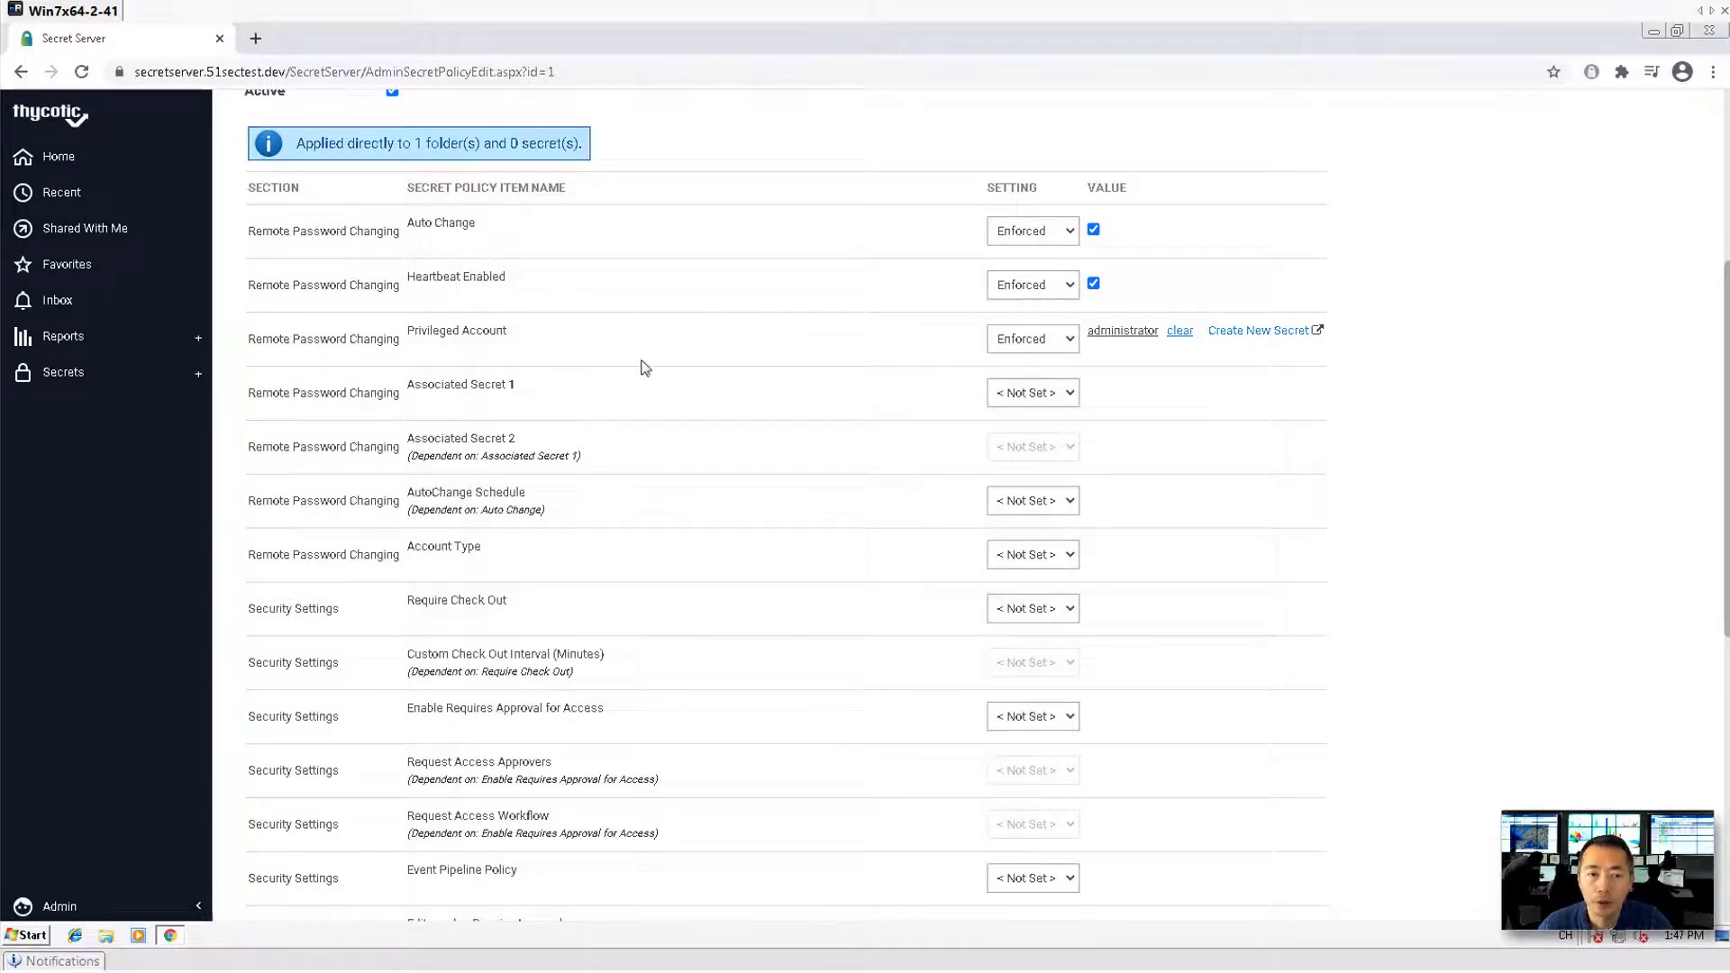
scroll(618, 705, down, 1)
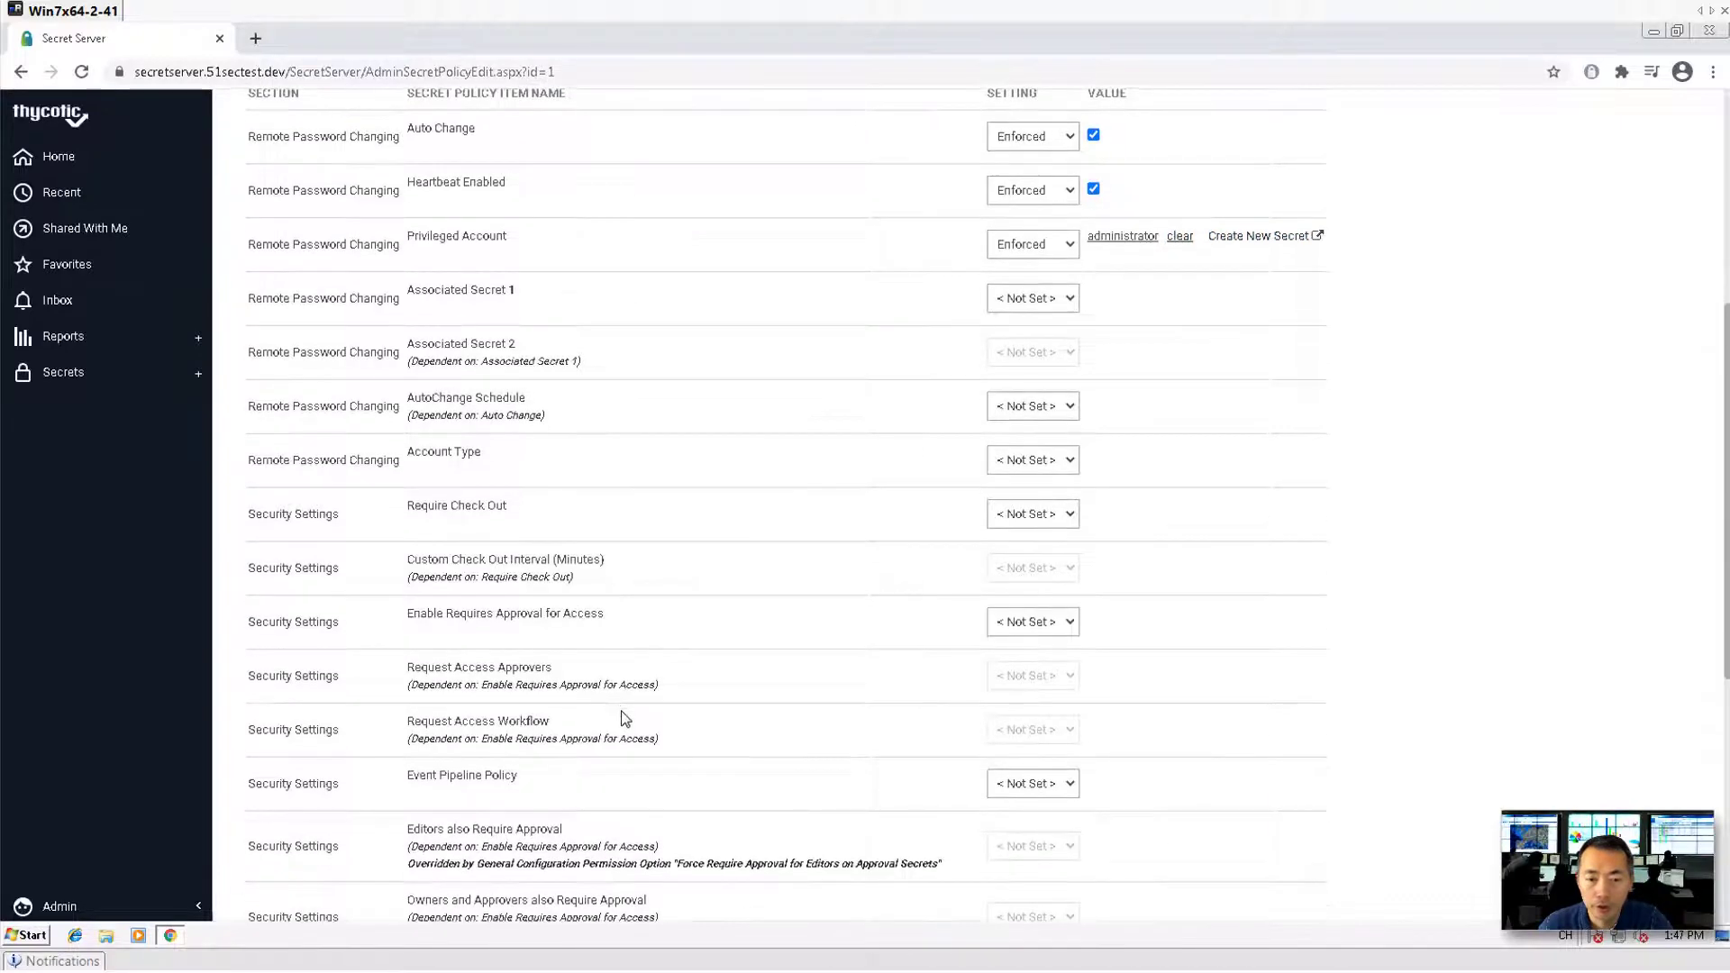
scroll(622, 720, down, 6)
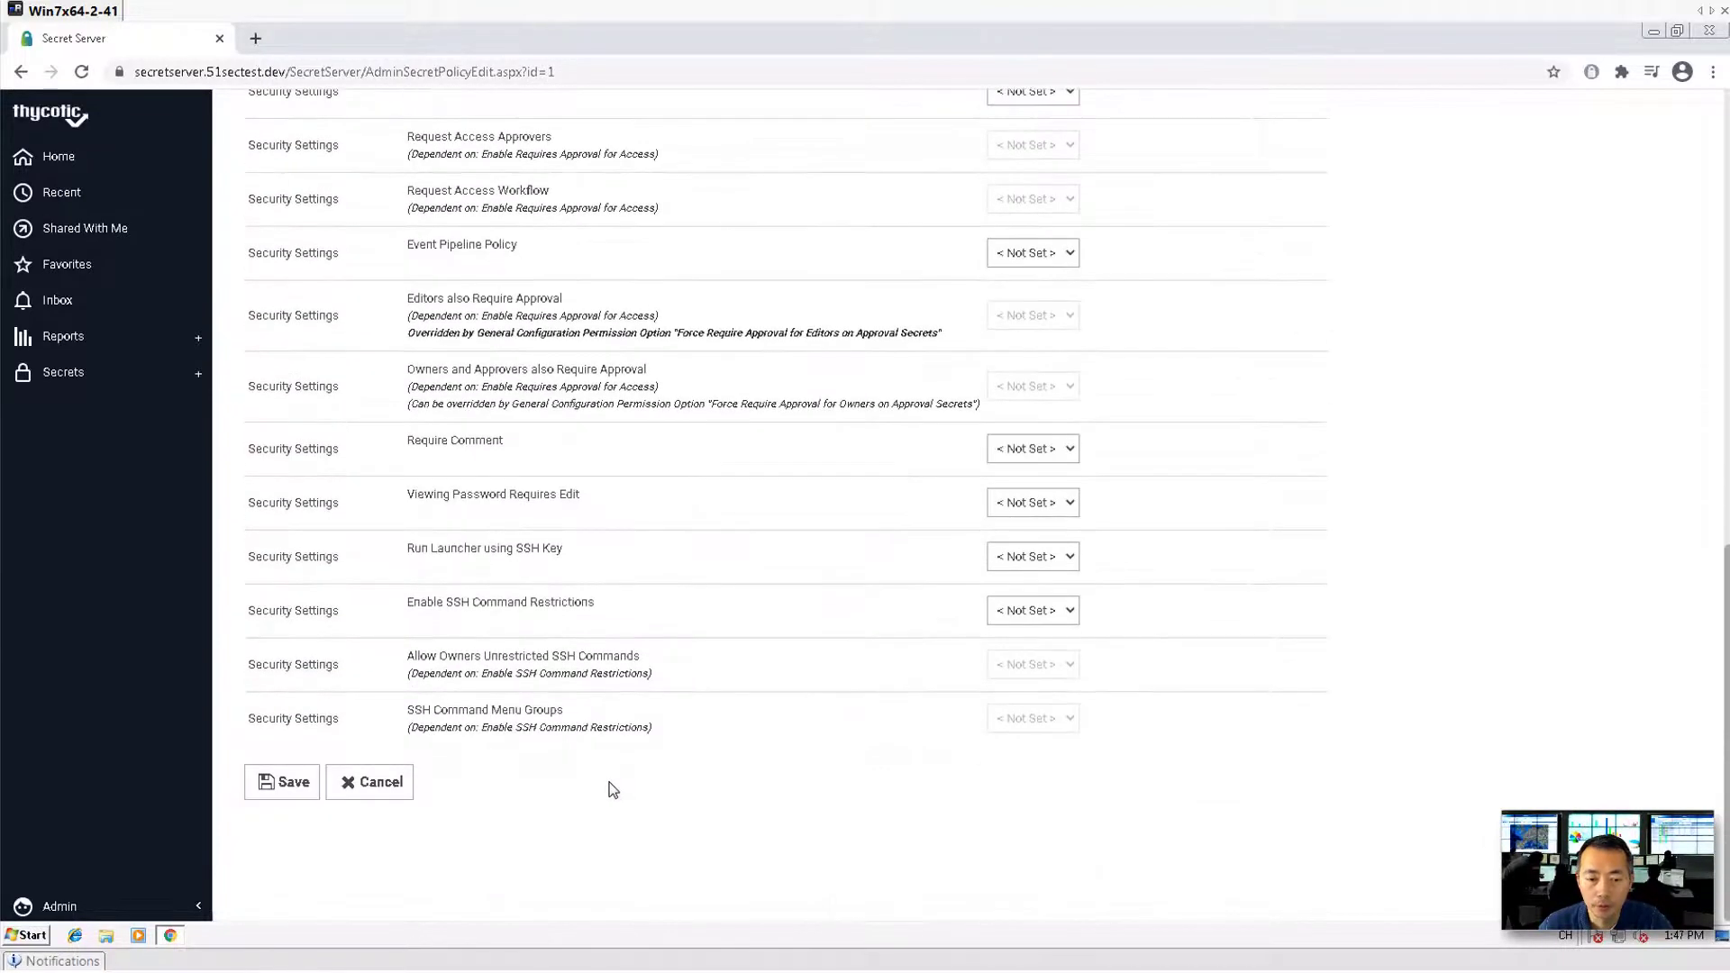
Save the AD Admin Policy changes and confirm with OK.
click(292, 784)
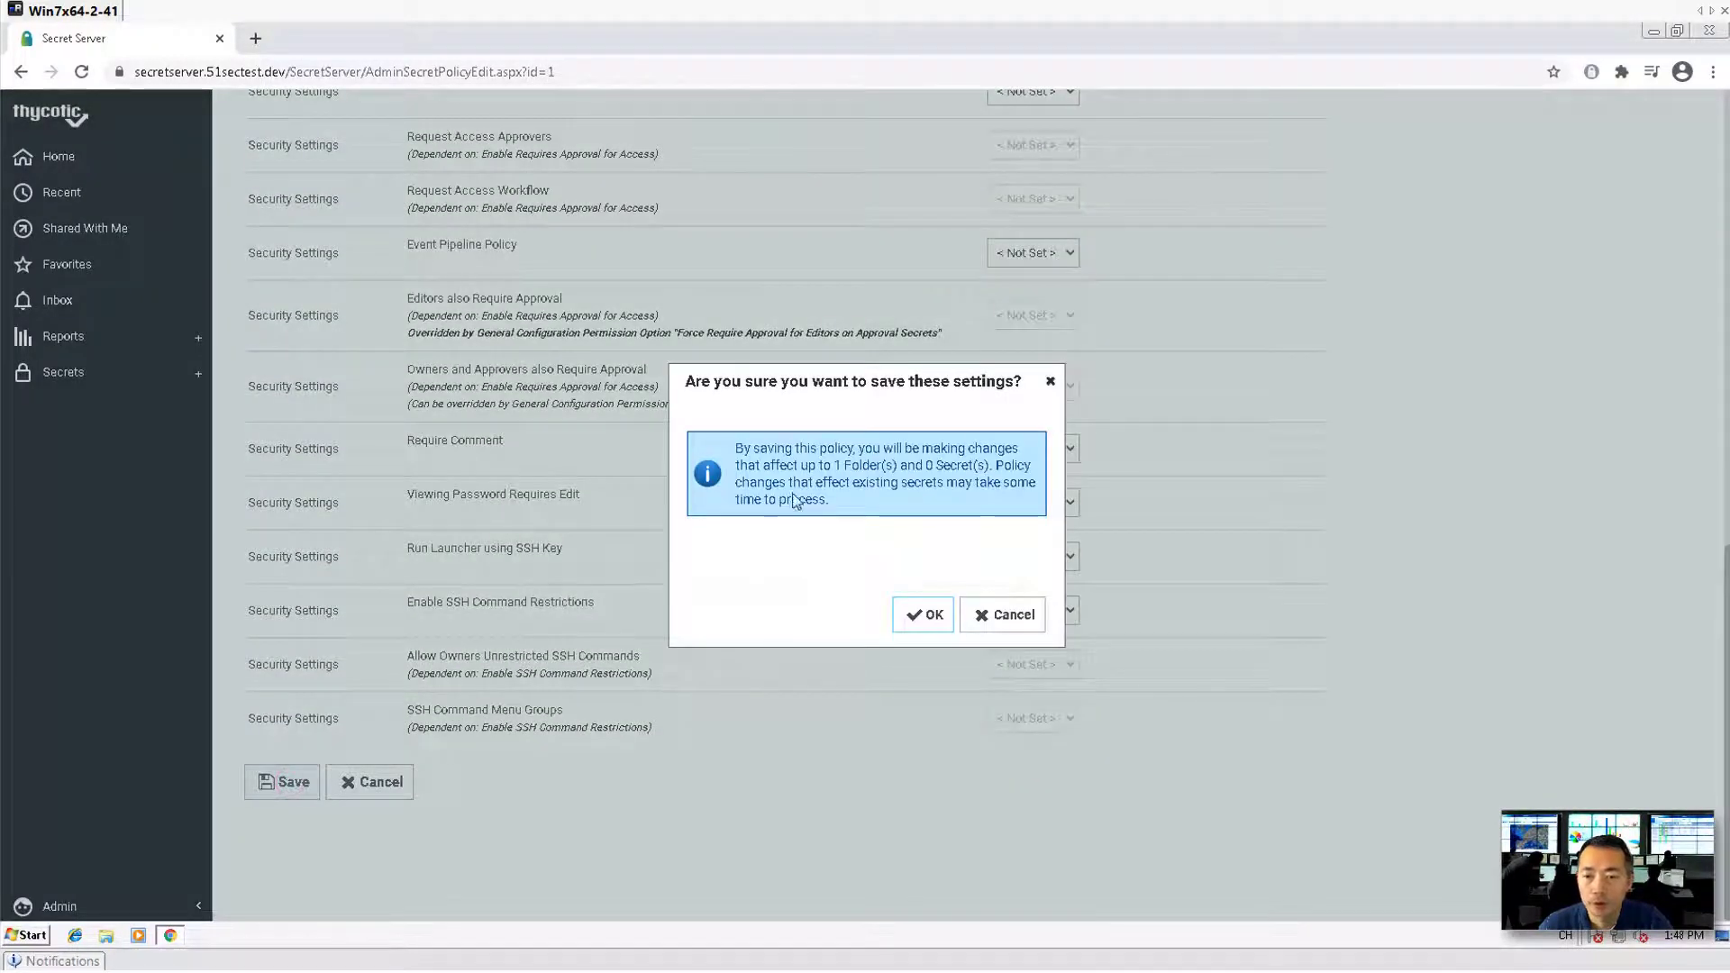
click(928, 617)
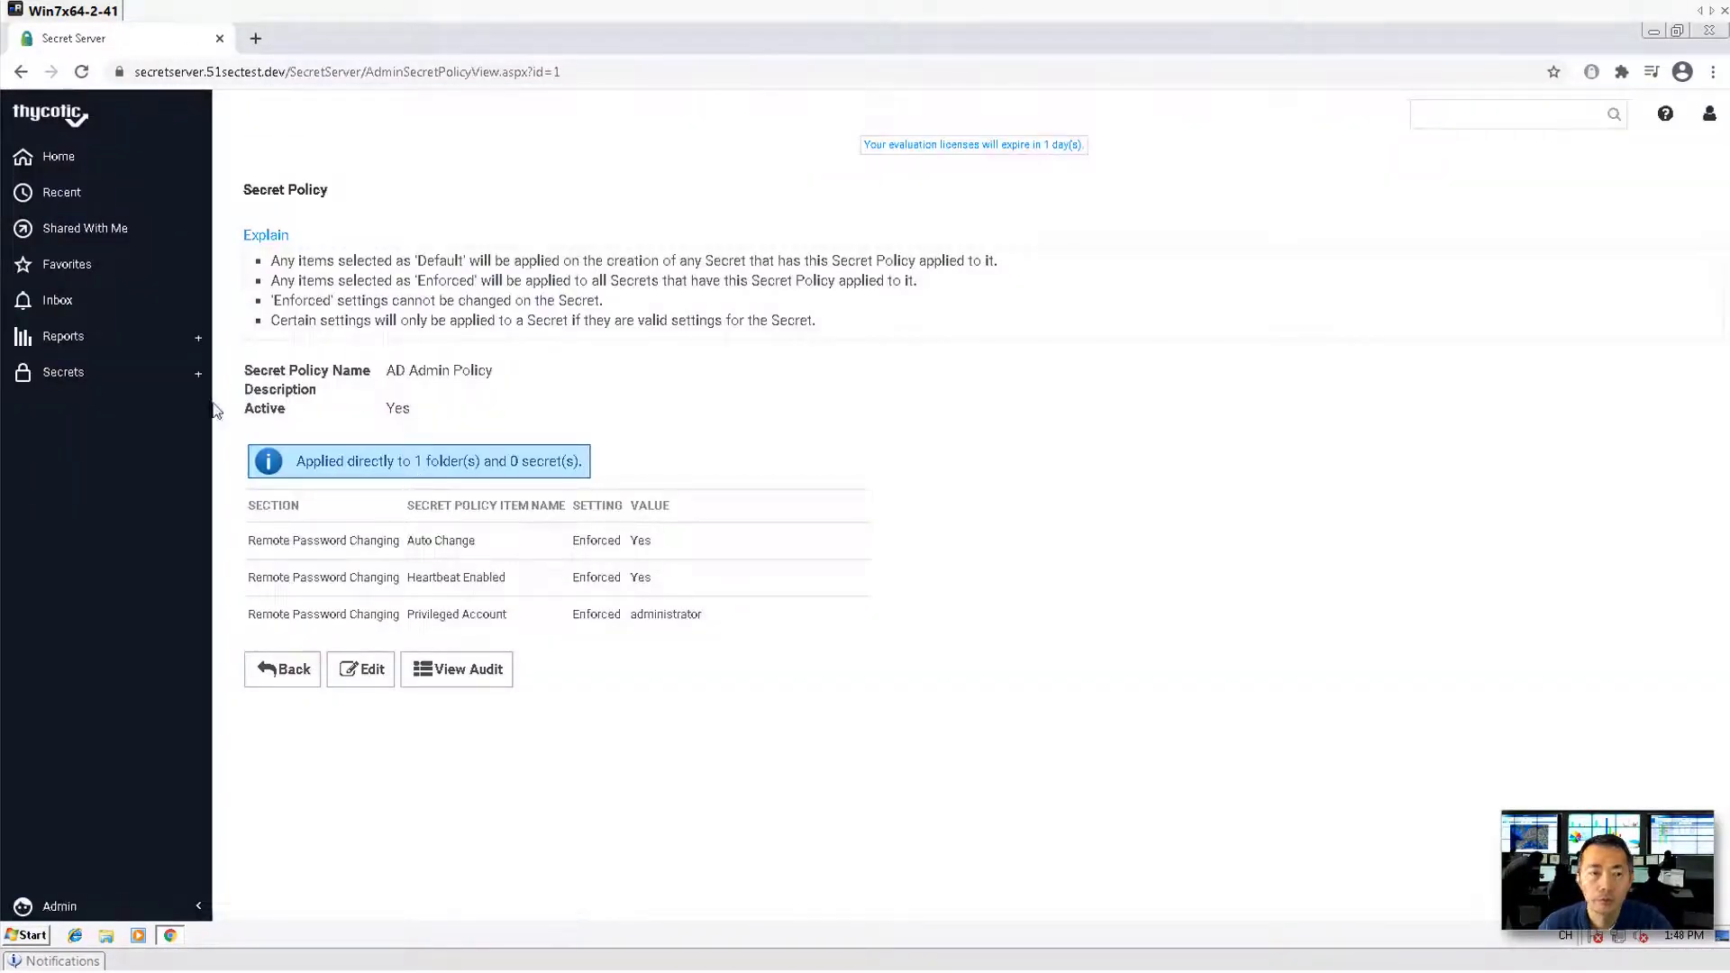
Verify the AD Admins folder uses AD Admin Policy, cancel, then reopen the admin2 secret.
click(99, 375)
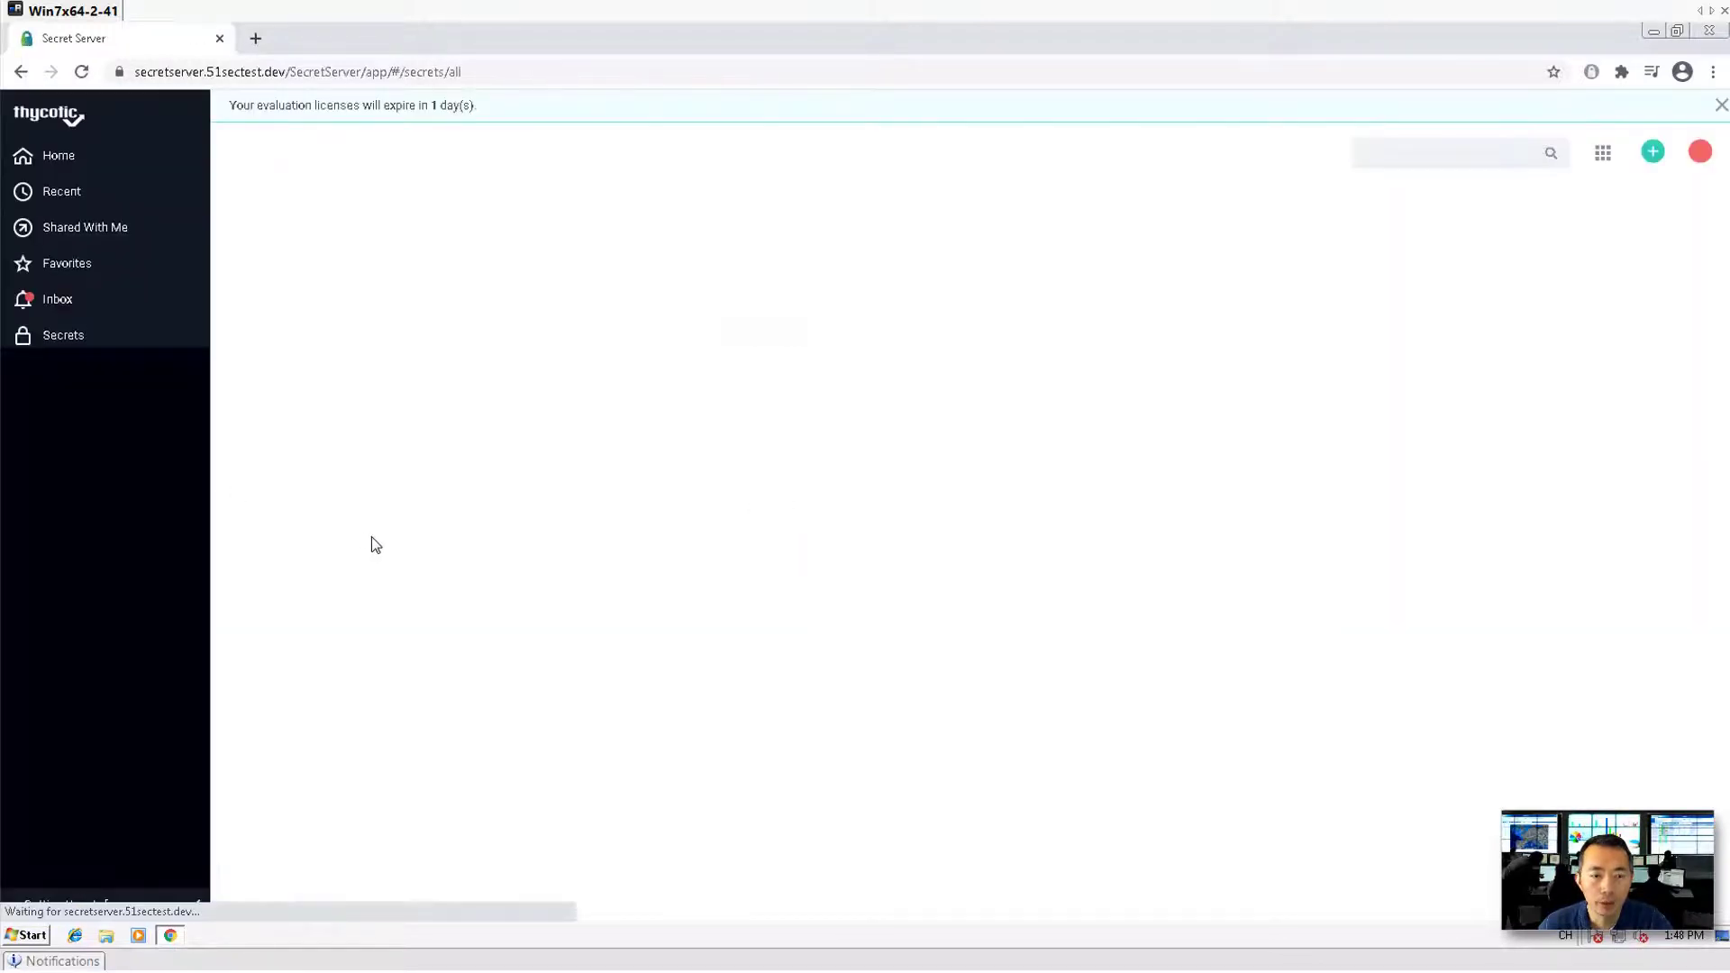
click(17, 470)
click(109, 510)
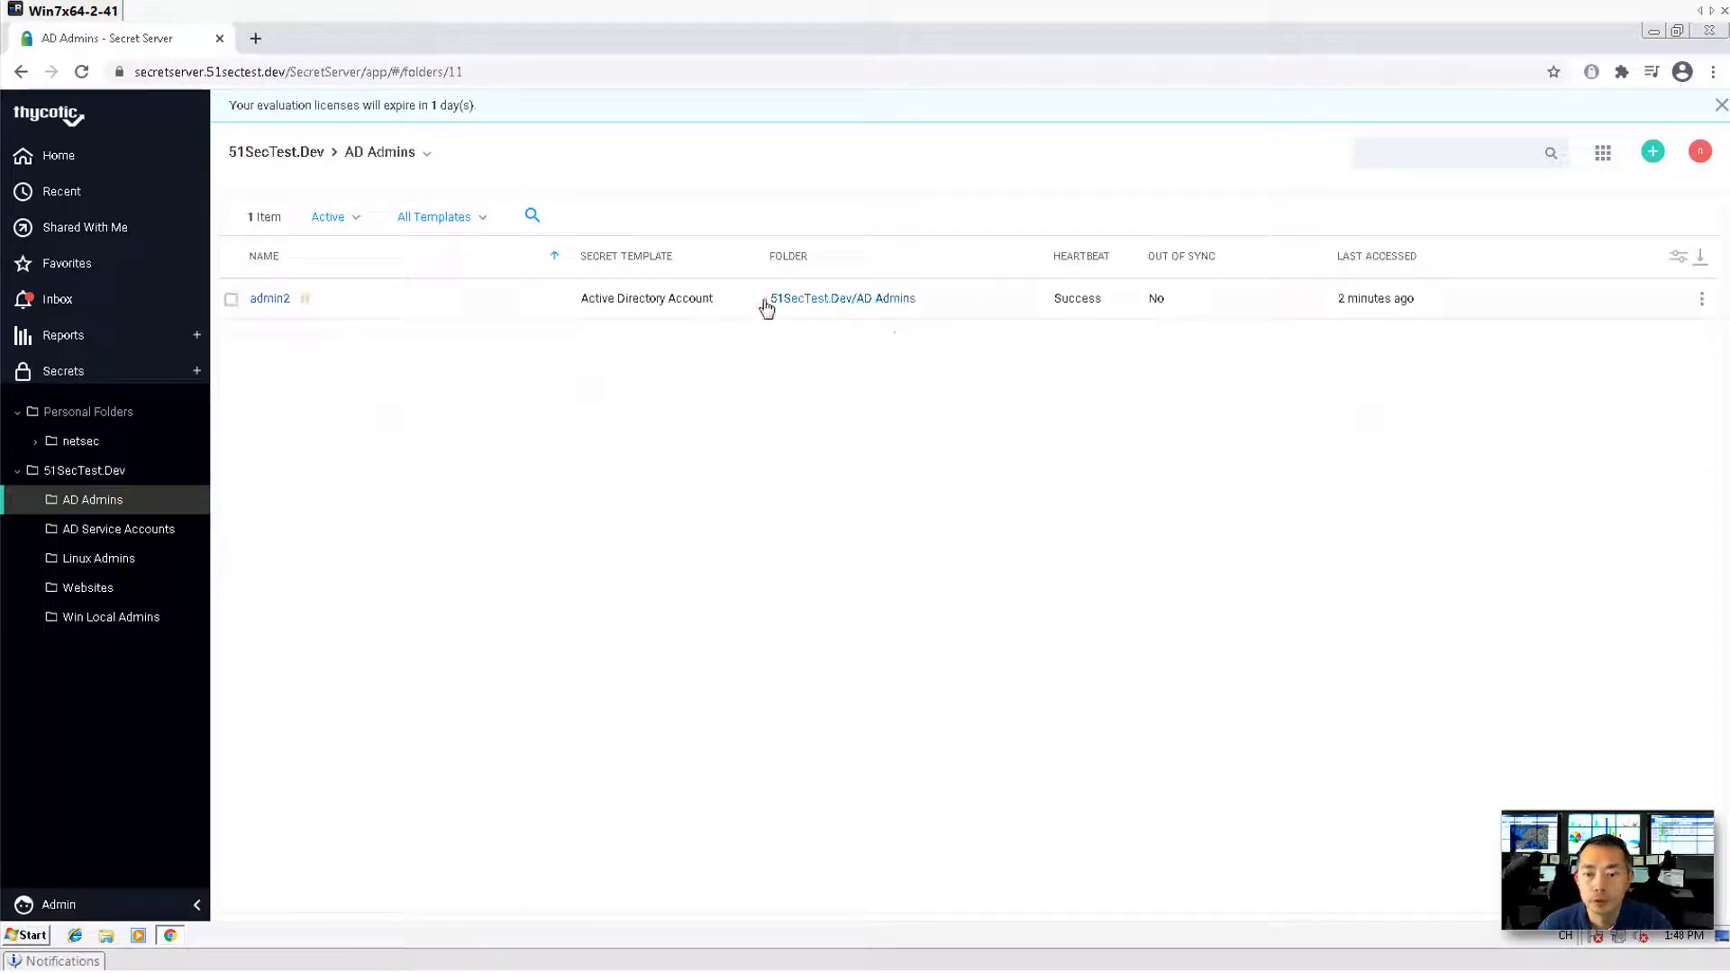
right_click(101, 505)
click(149, 553)
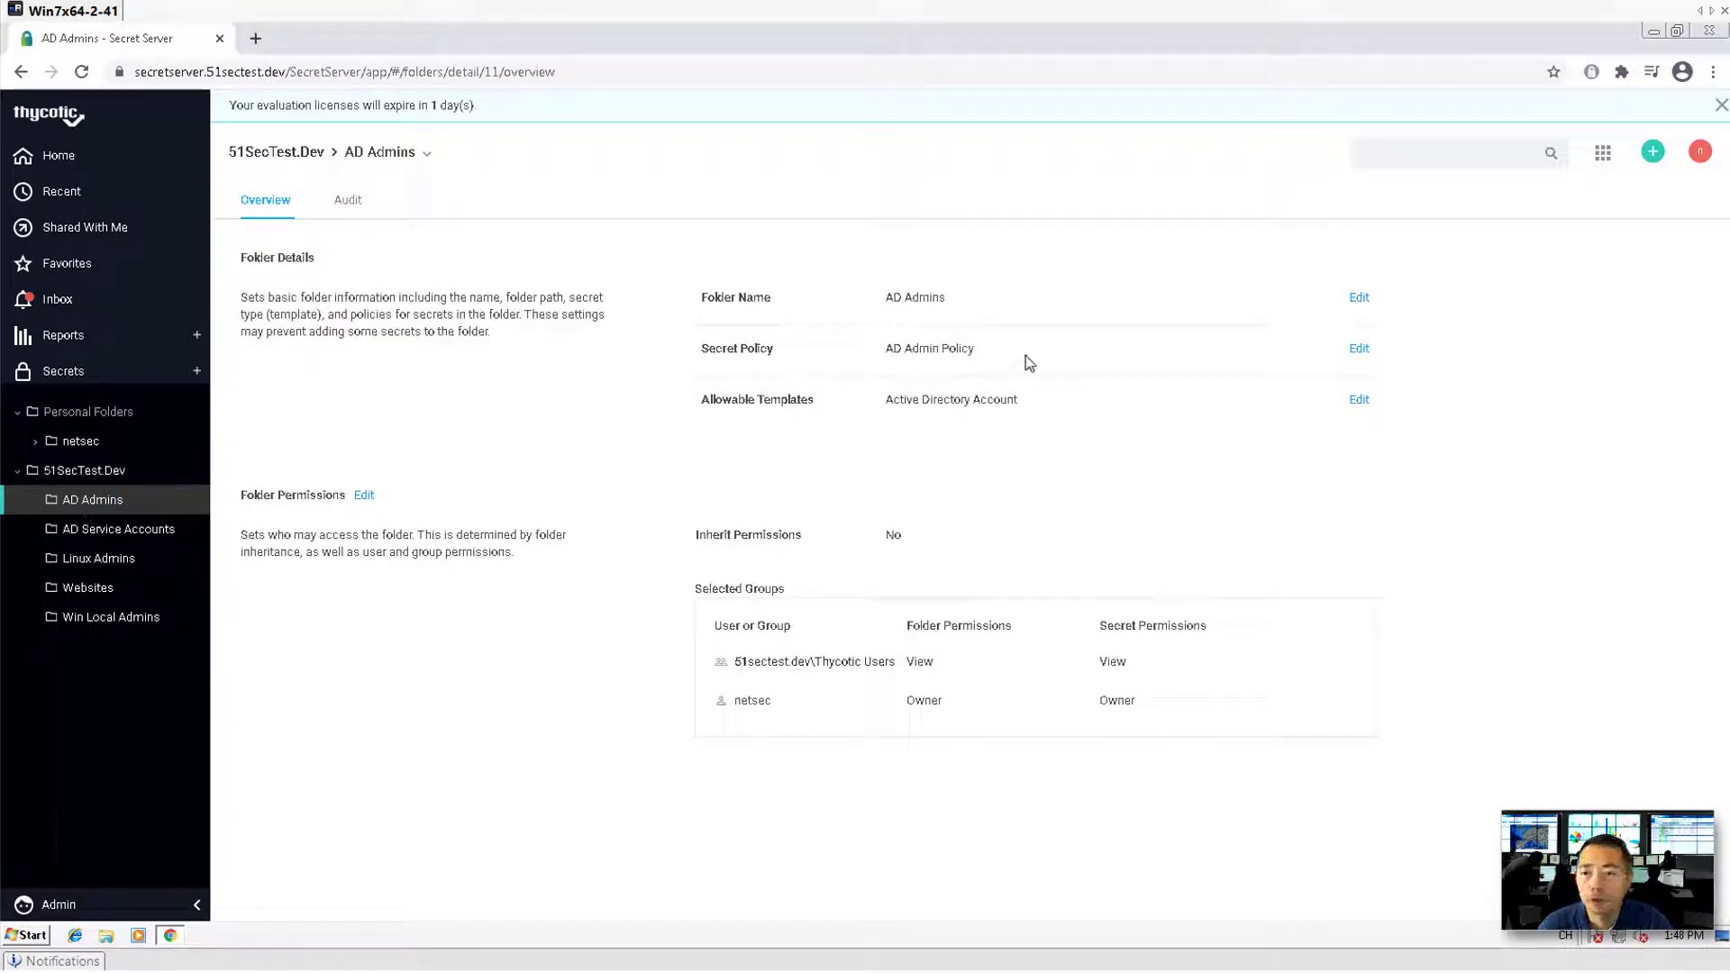
drag(1026, 355, 881, 353)
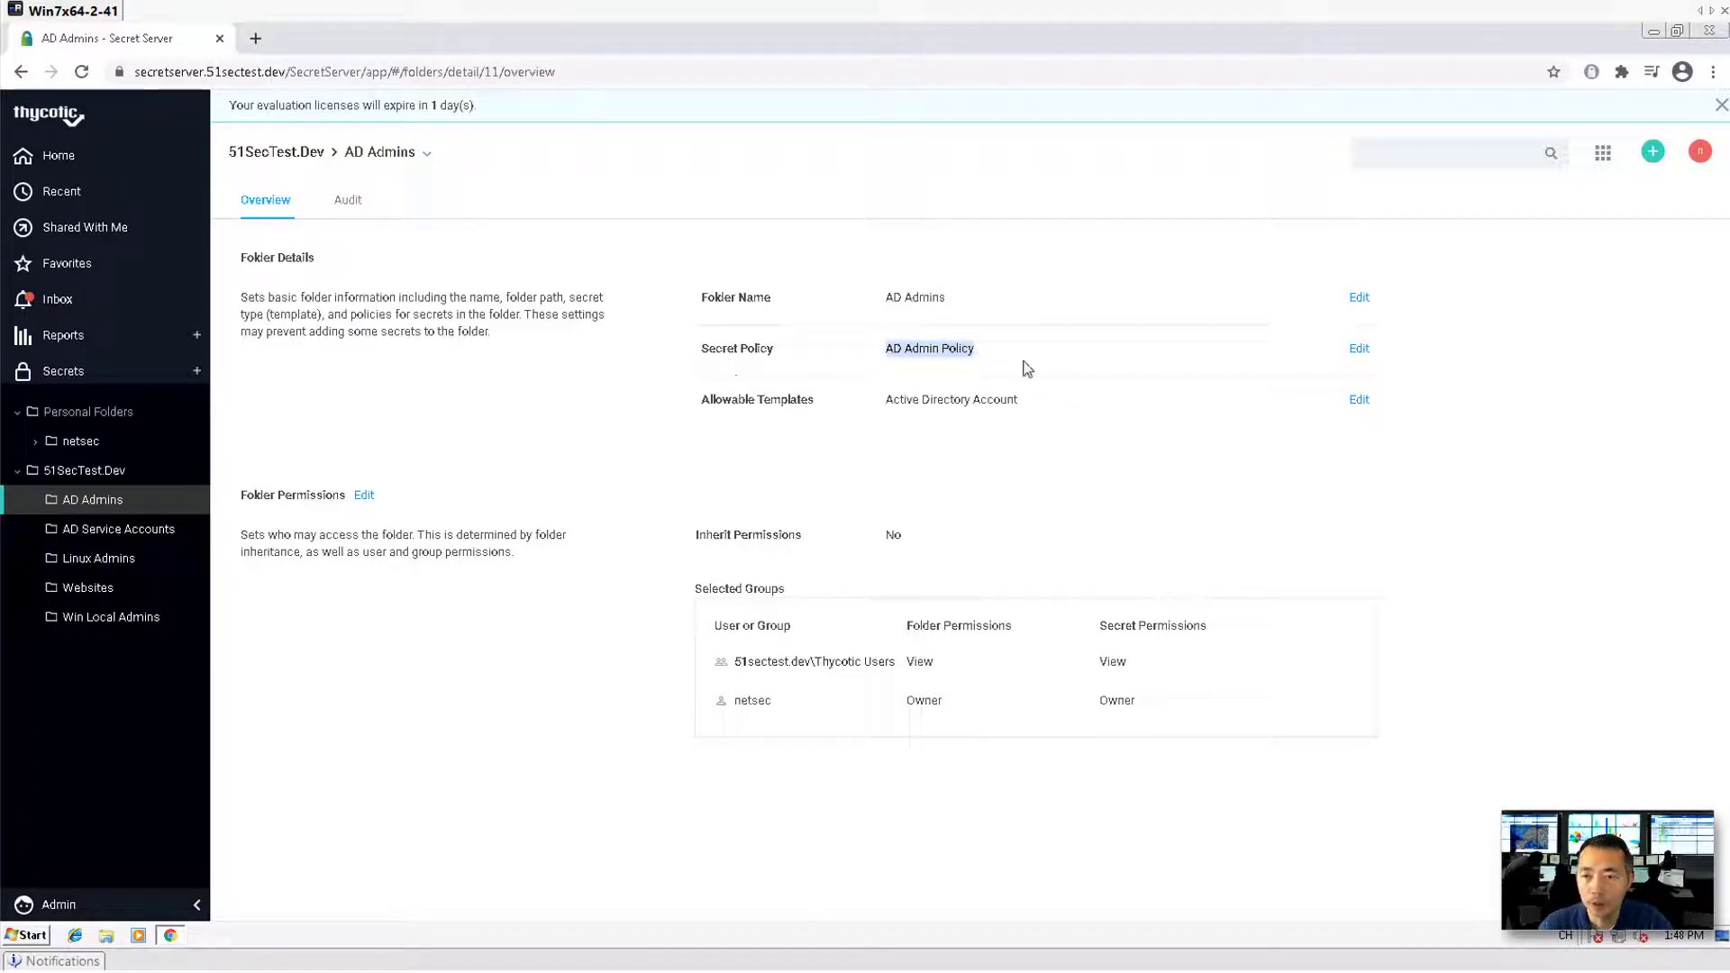
click(1359, 350)
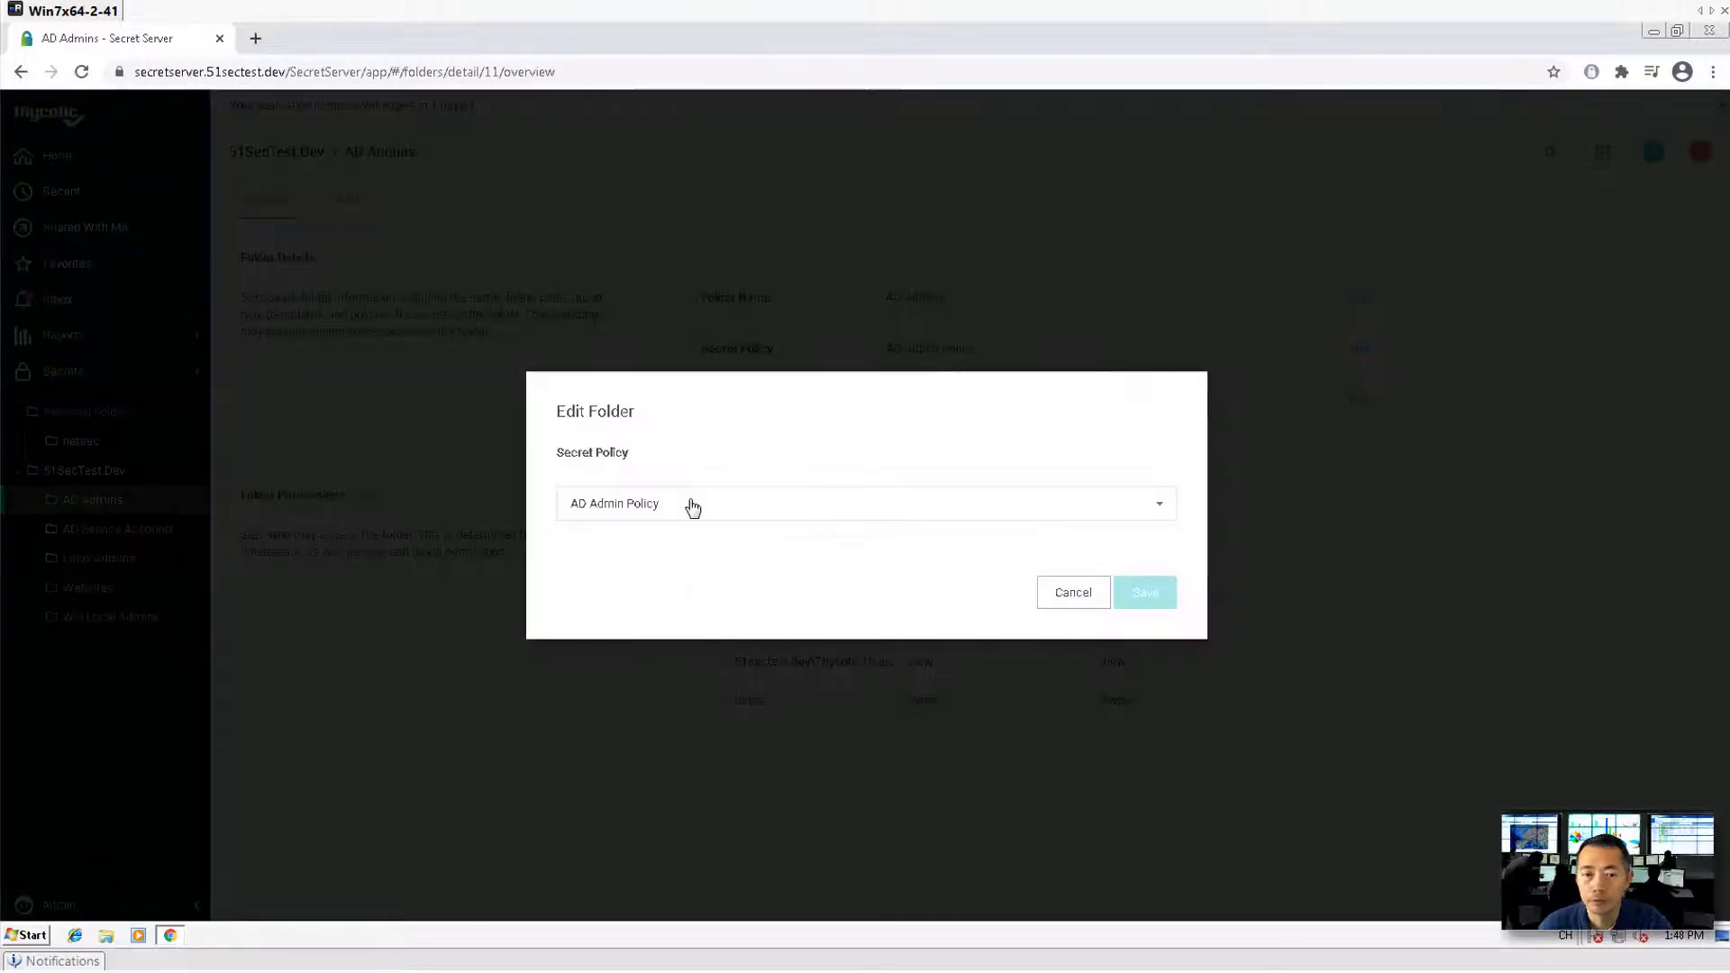
click(1051, 591)
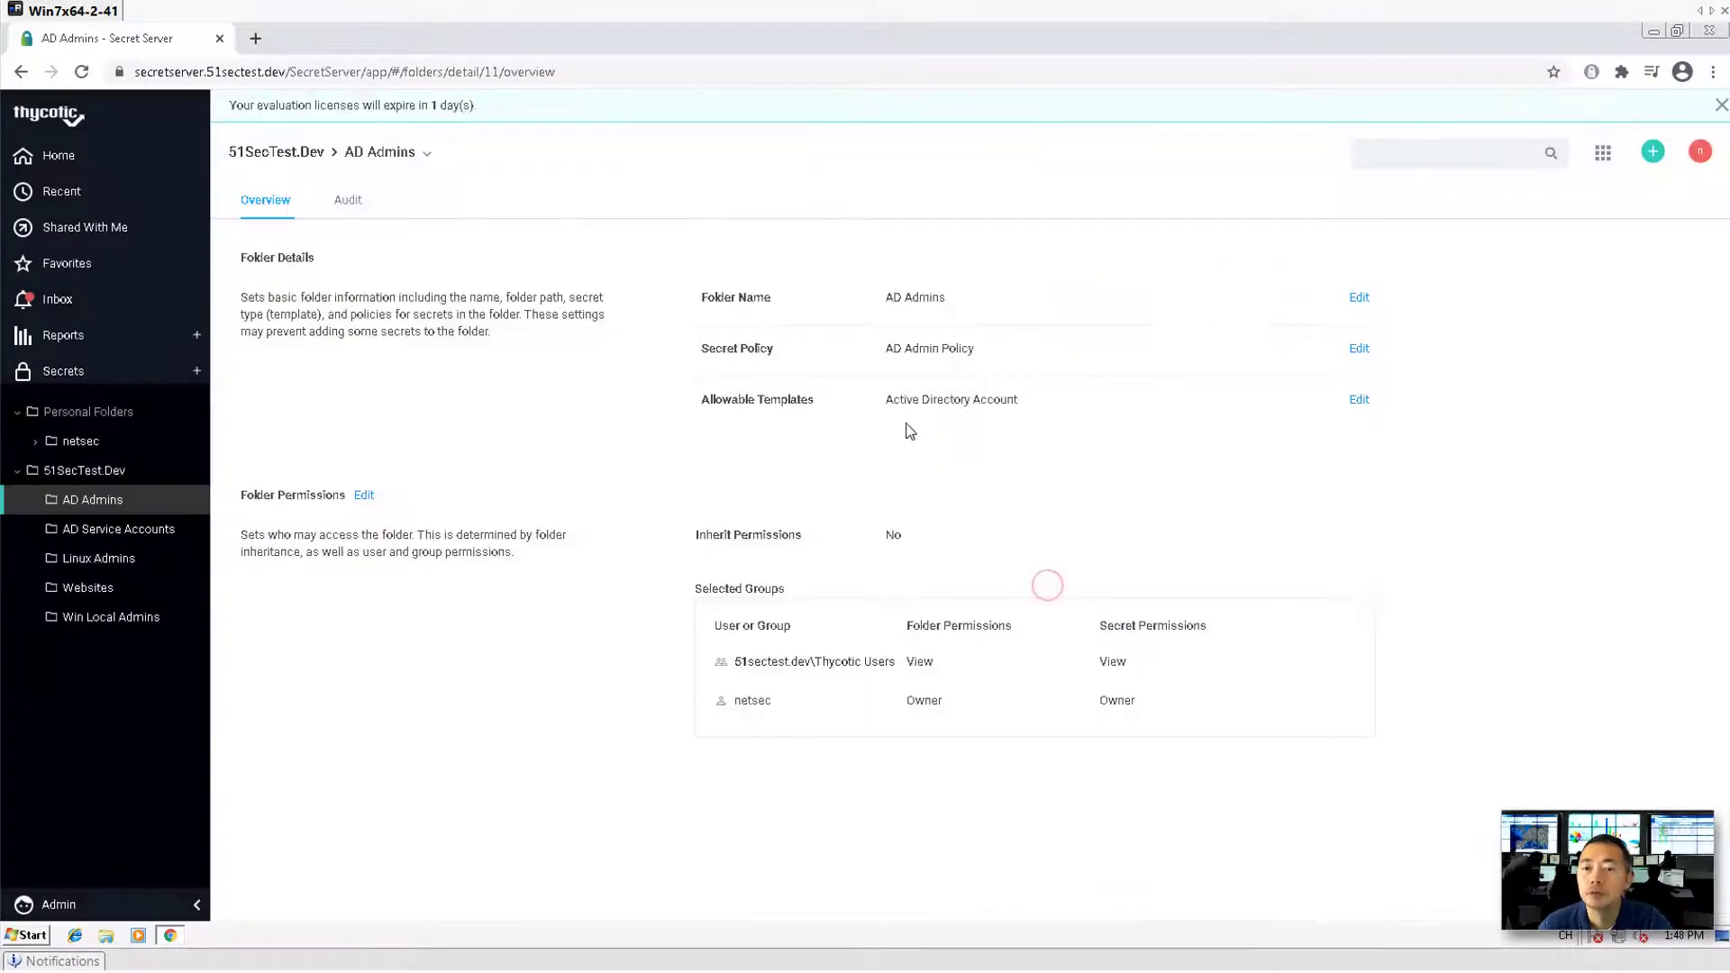
click(134, 502)
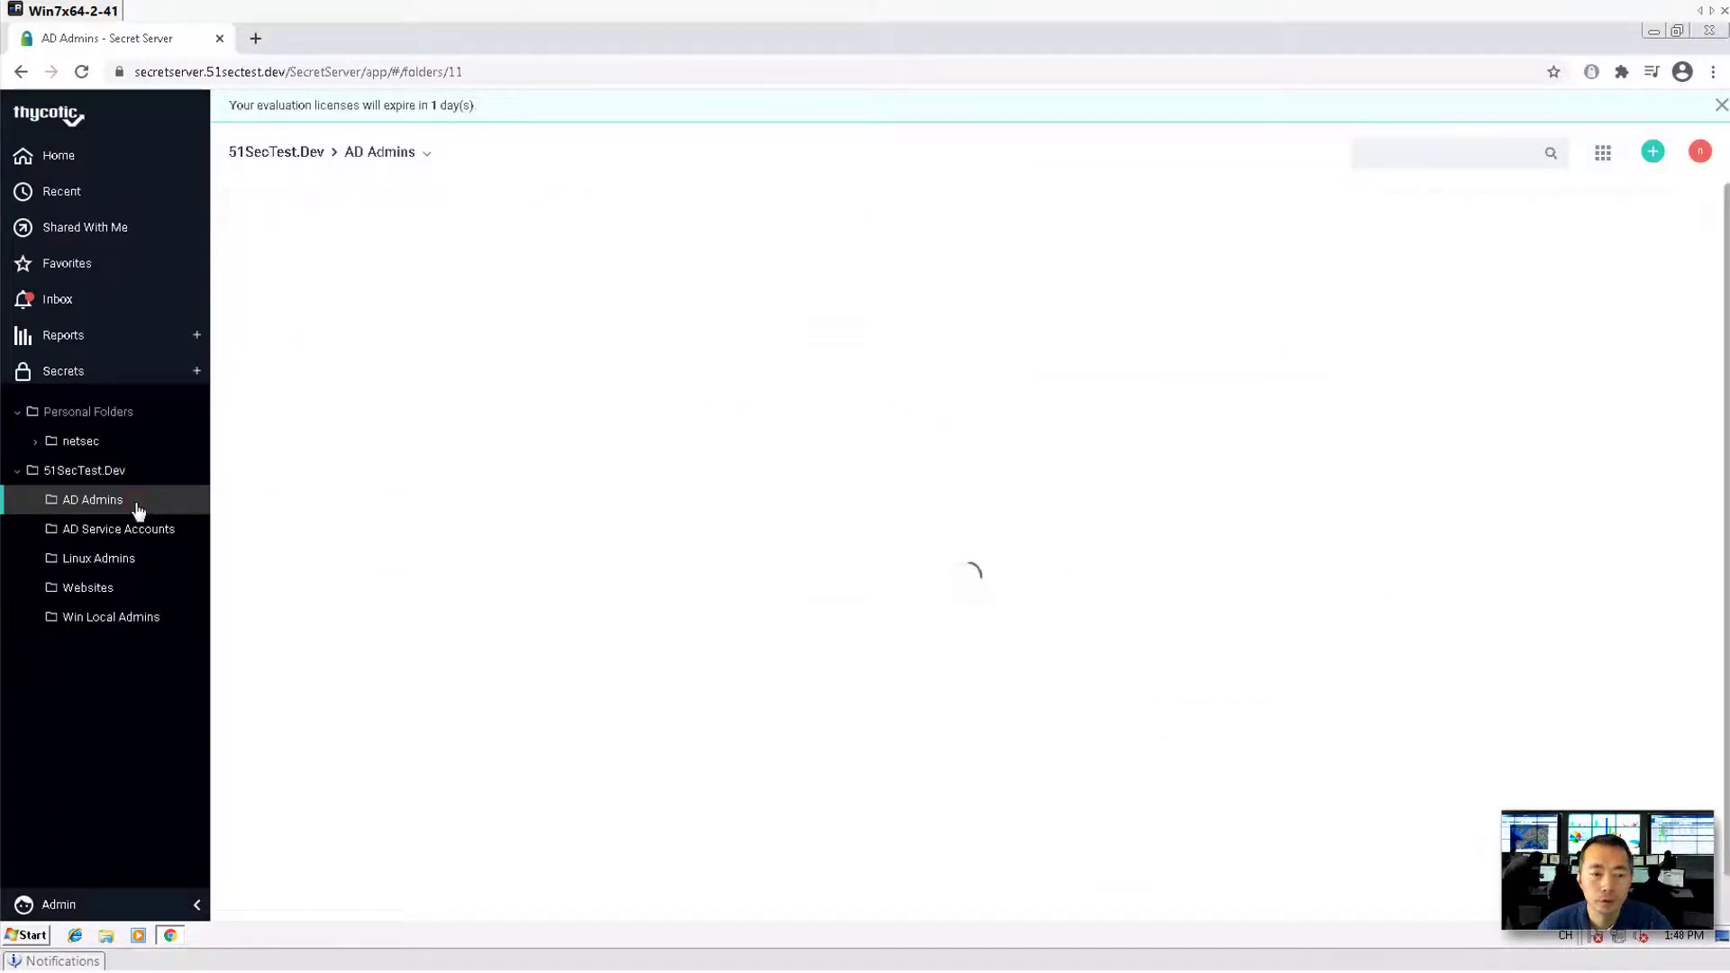
click(268, 304)
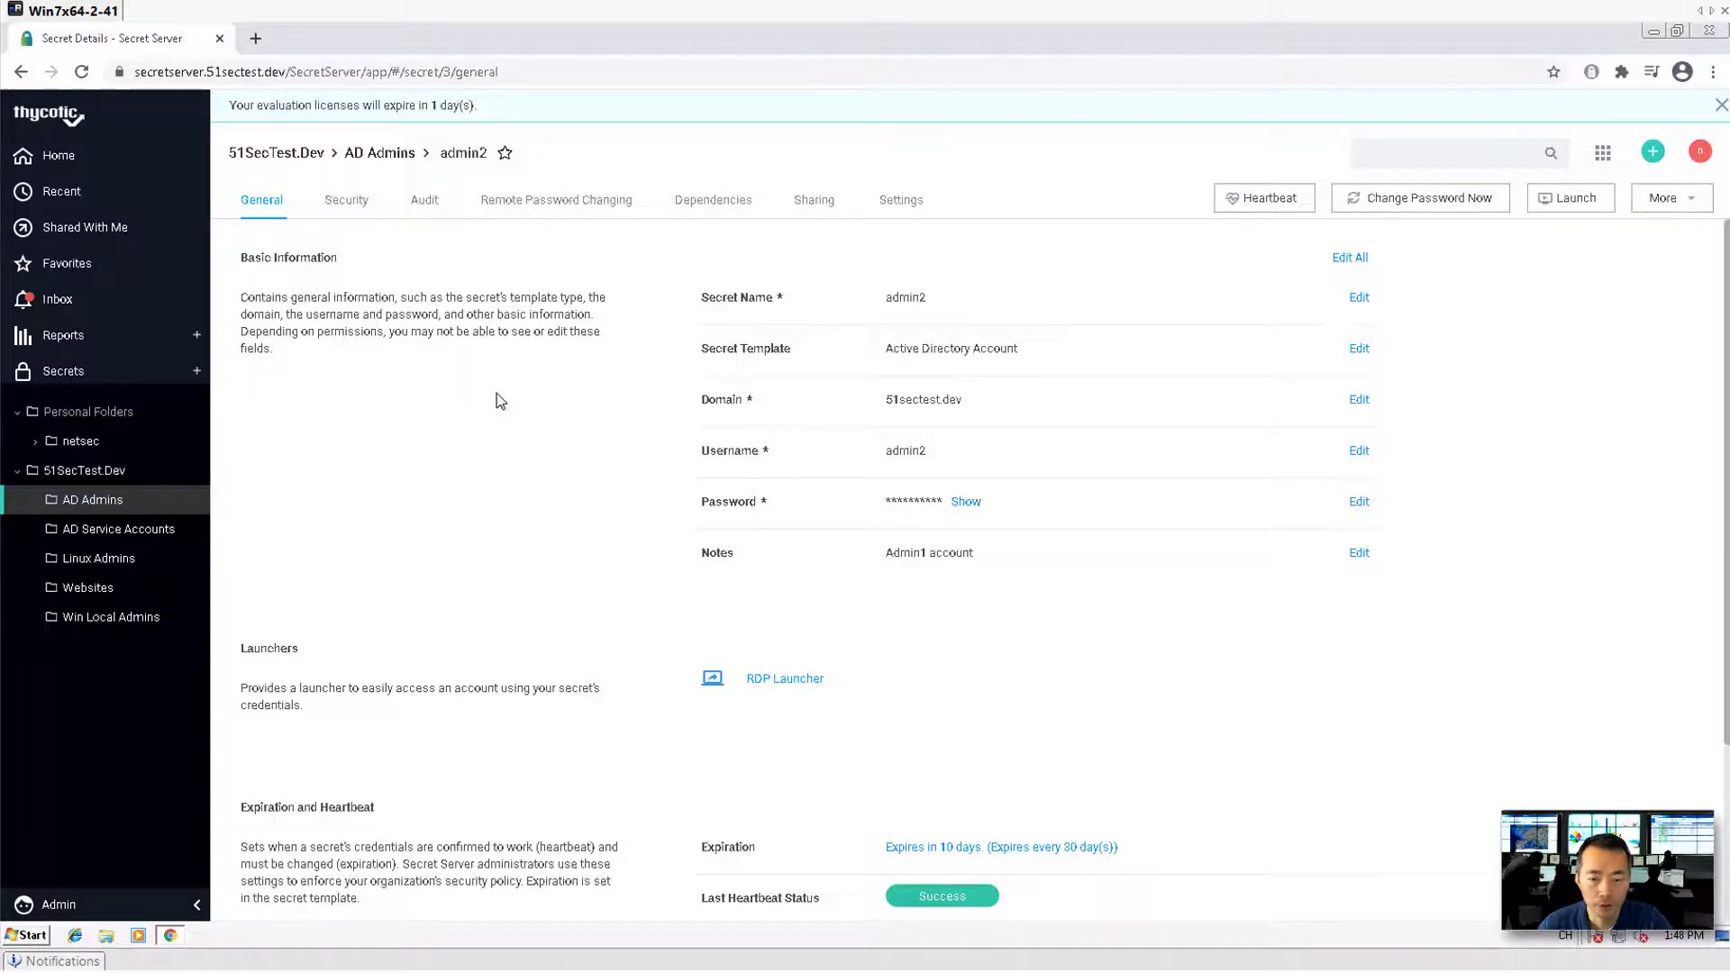
Move from admin2's Security tab to its Remote Password Changing tab.
scroll(496, 393, down, 2)
scroll(495, 397, up, 2)
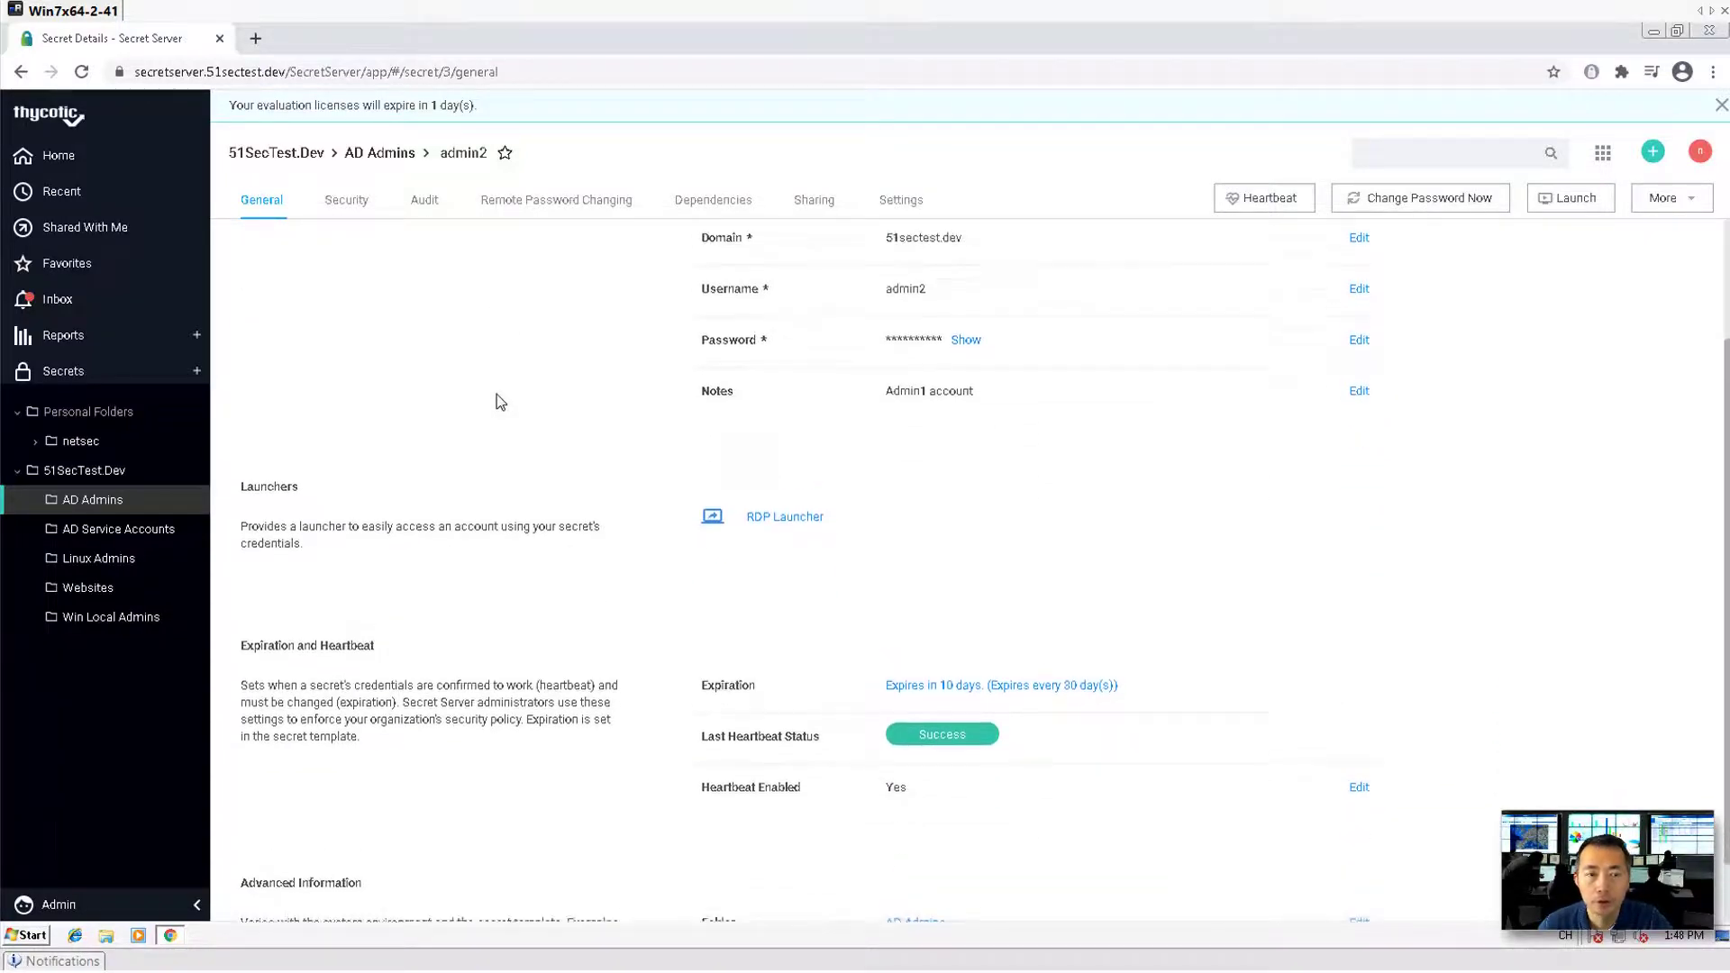
click(345, 205)
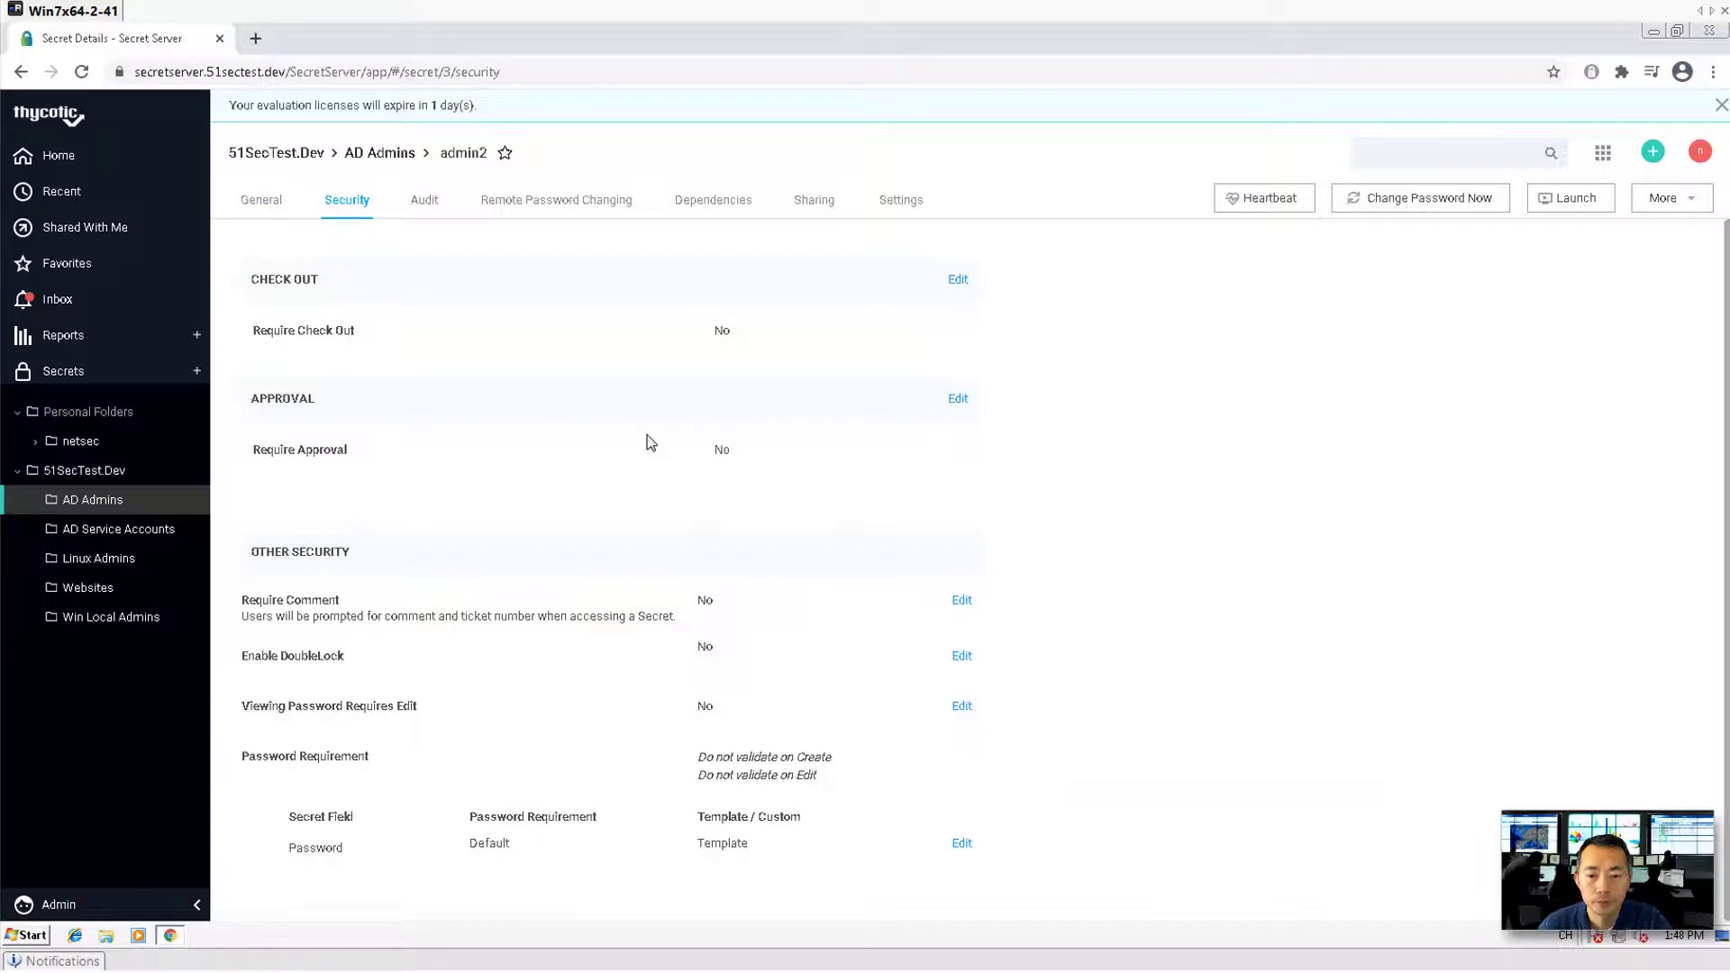
click(533, 210)
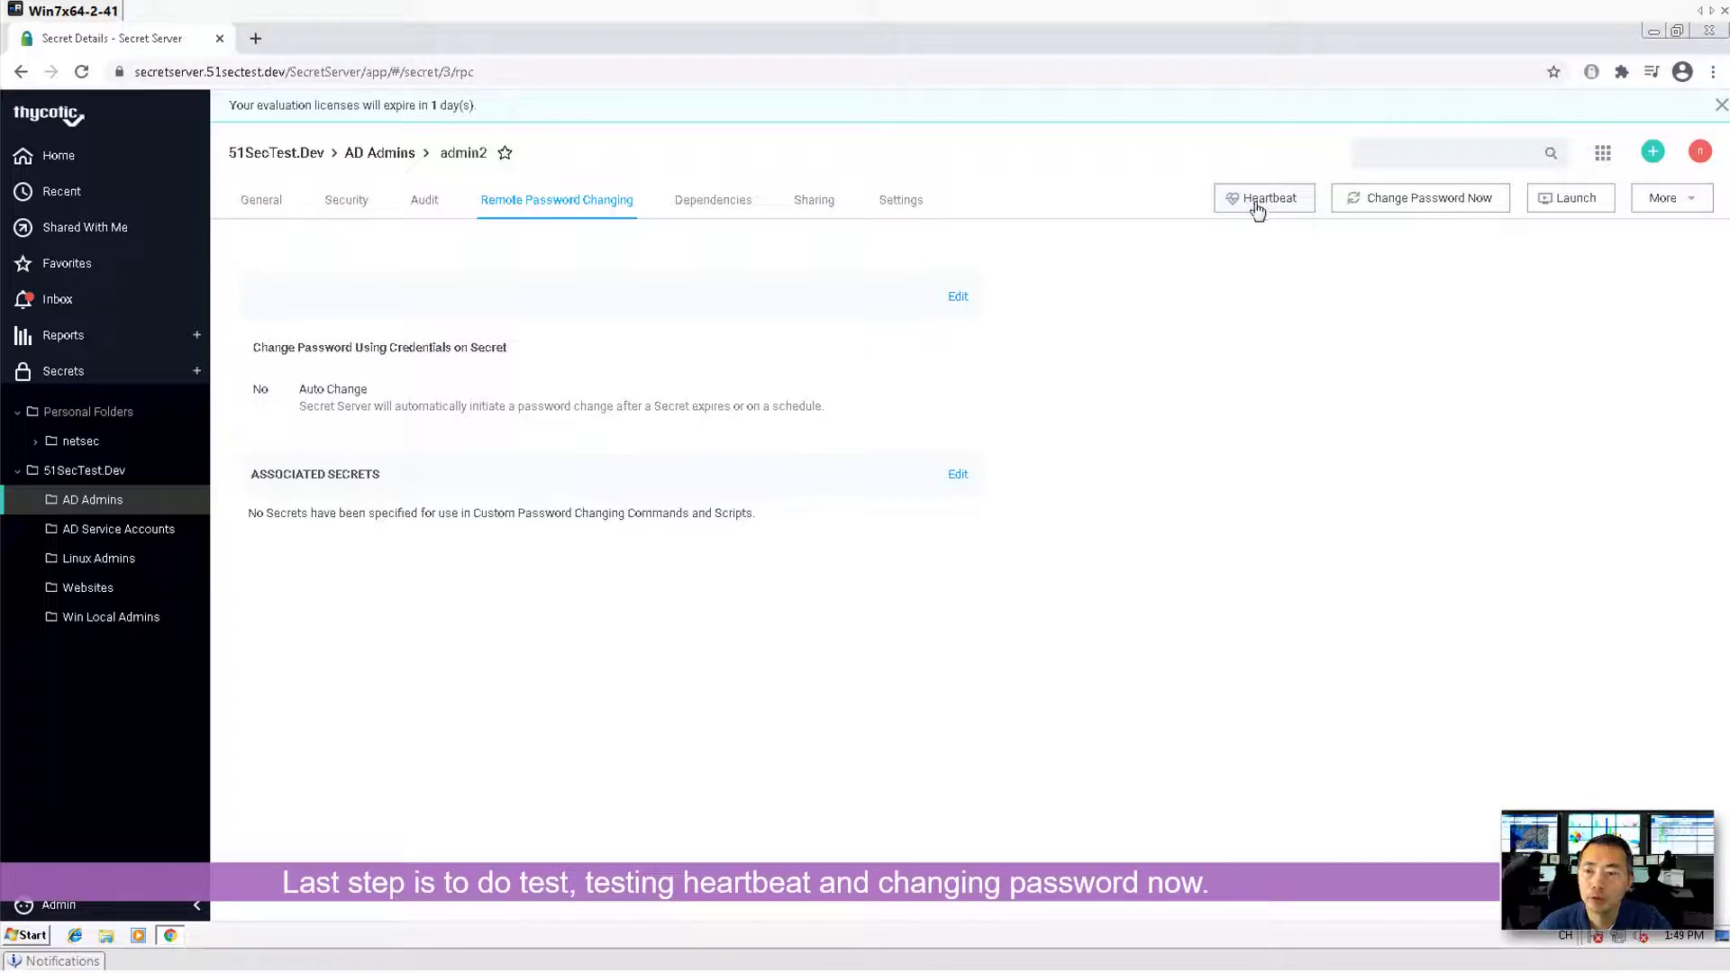
Run a heartbeat on admin2 and watch it go from Pending to Success.
click(1257, 207)
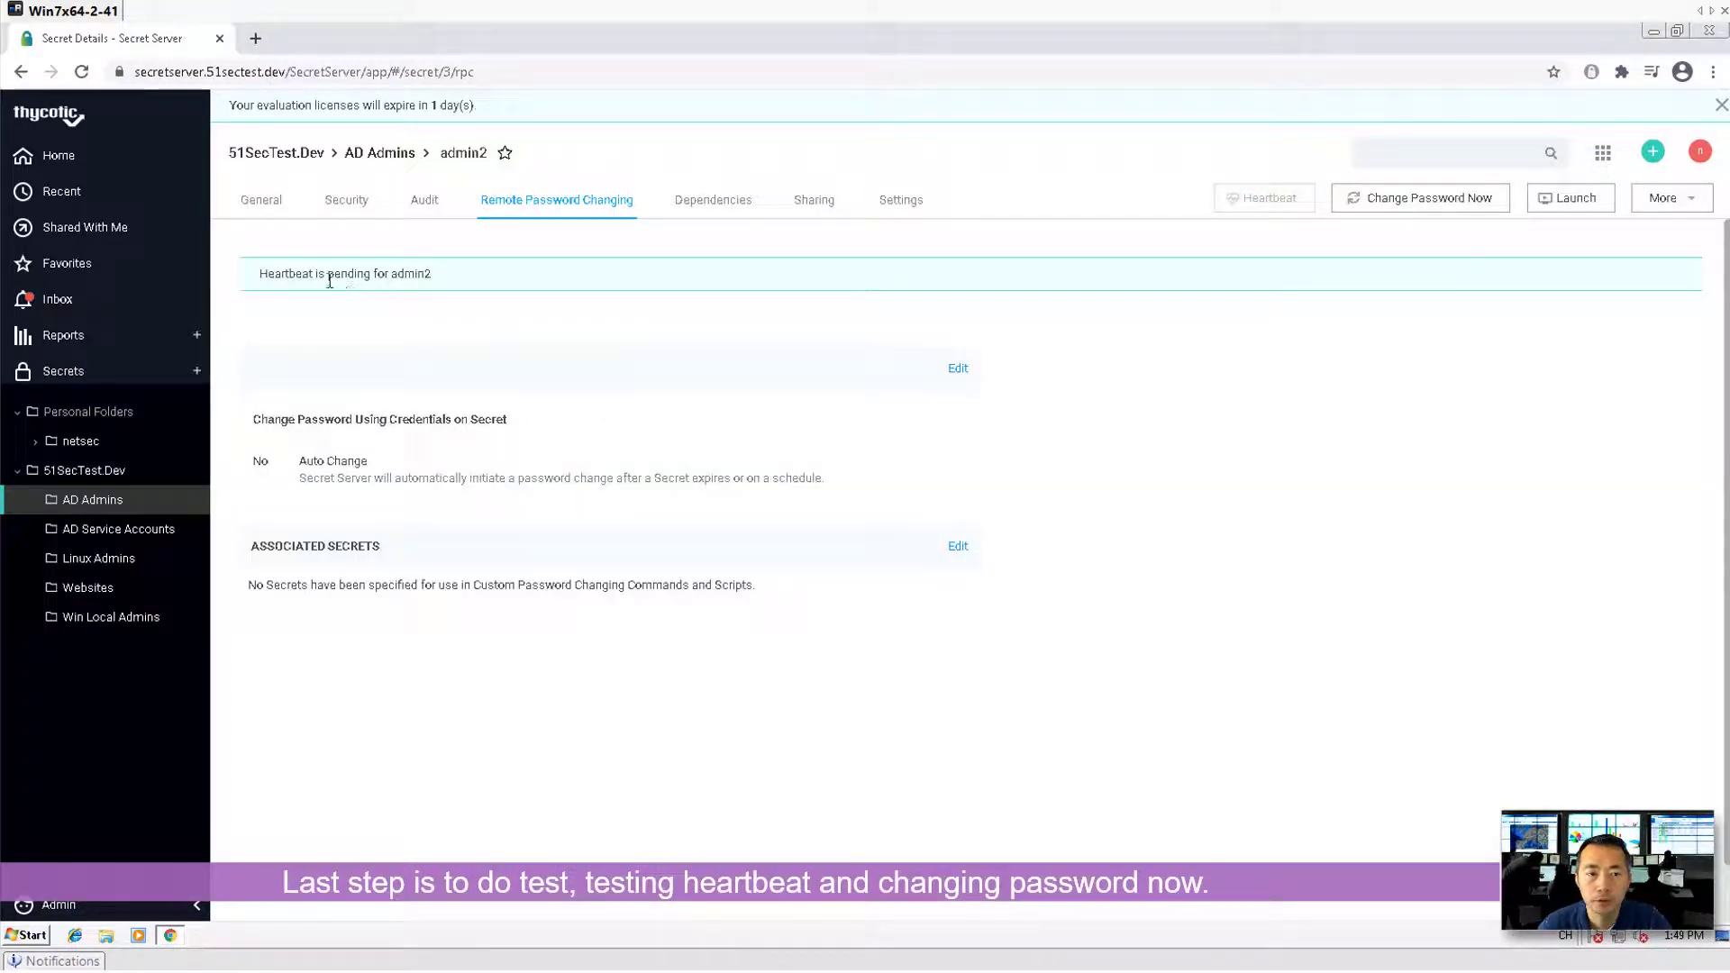
drag(306, 279, 466, 283)
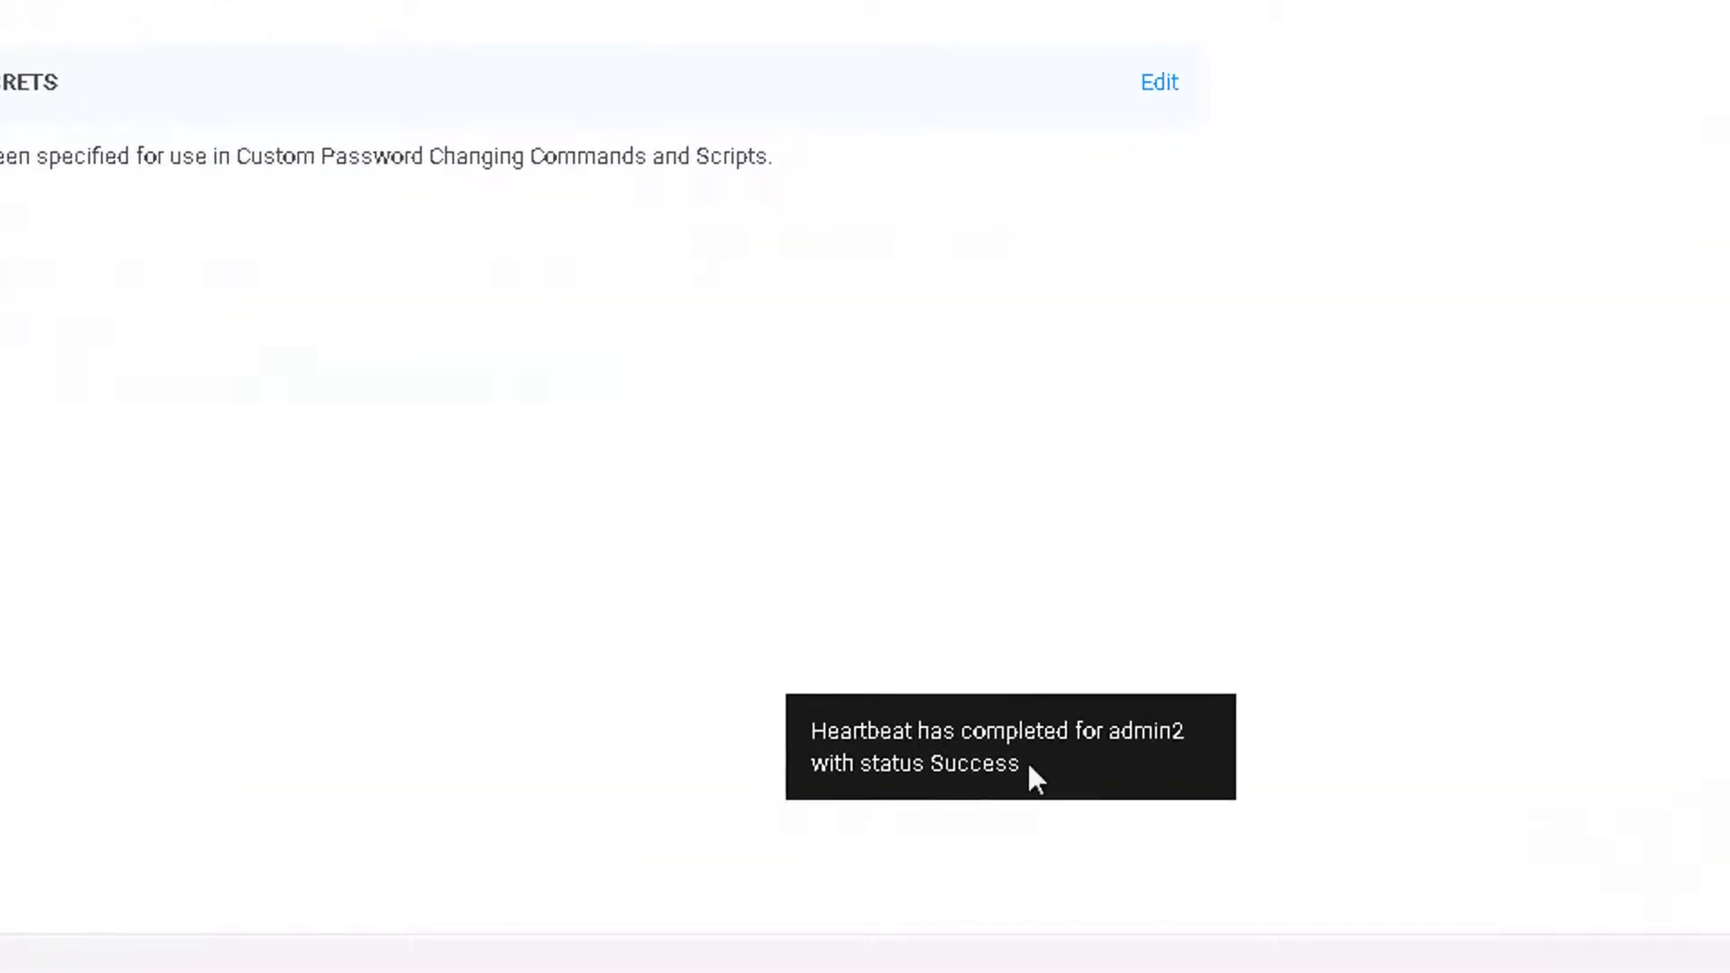
drag(809, 731, 1062, 776)
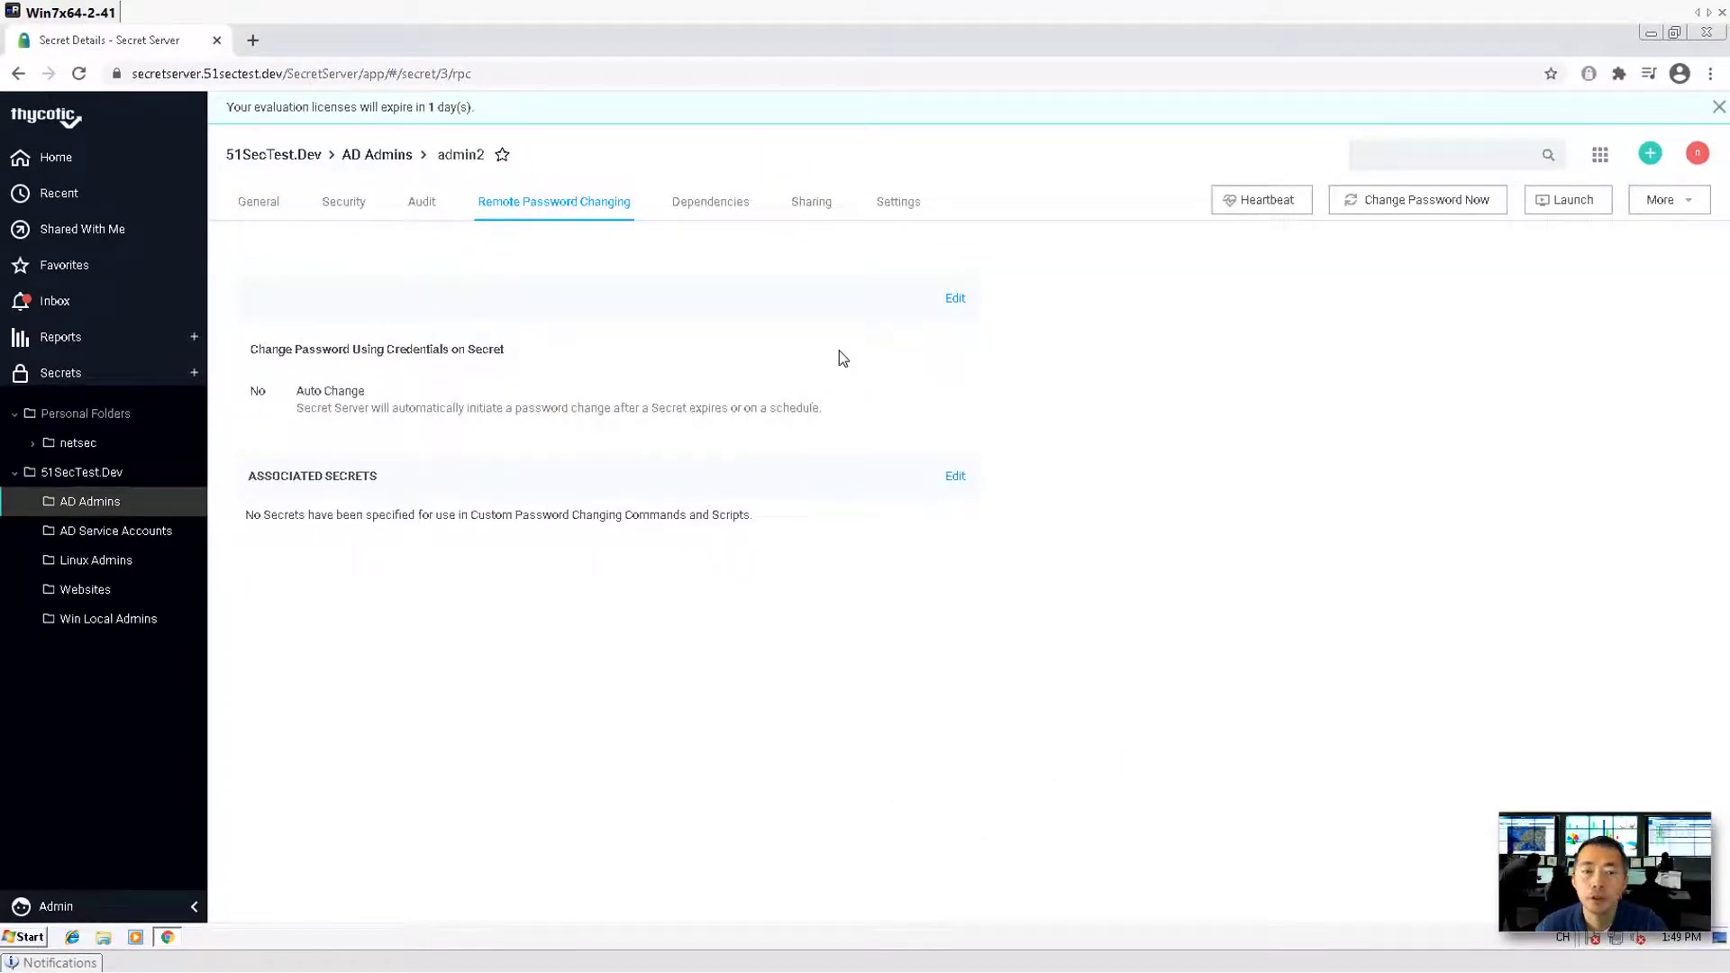
Change admin2's password now to a randomly generated one and confirm the success message.
click(1385, 209)
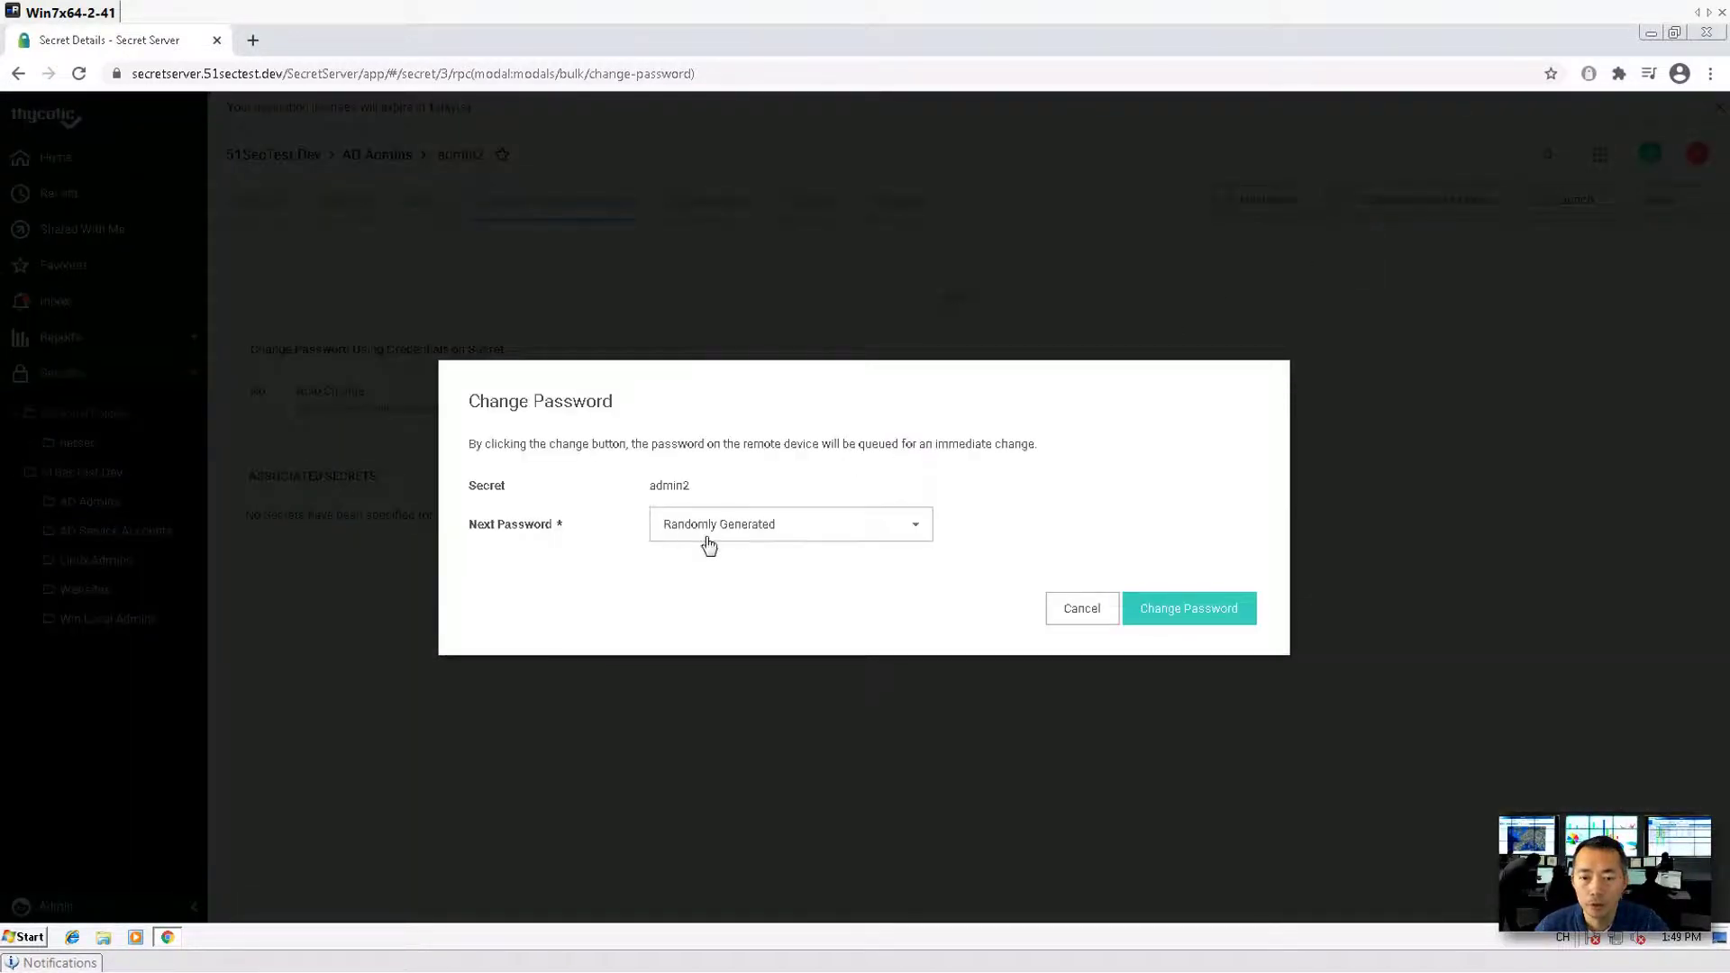
click(882, 533)
click(1180, 506)
click(1198, 608)
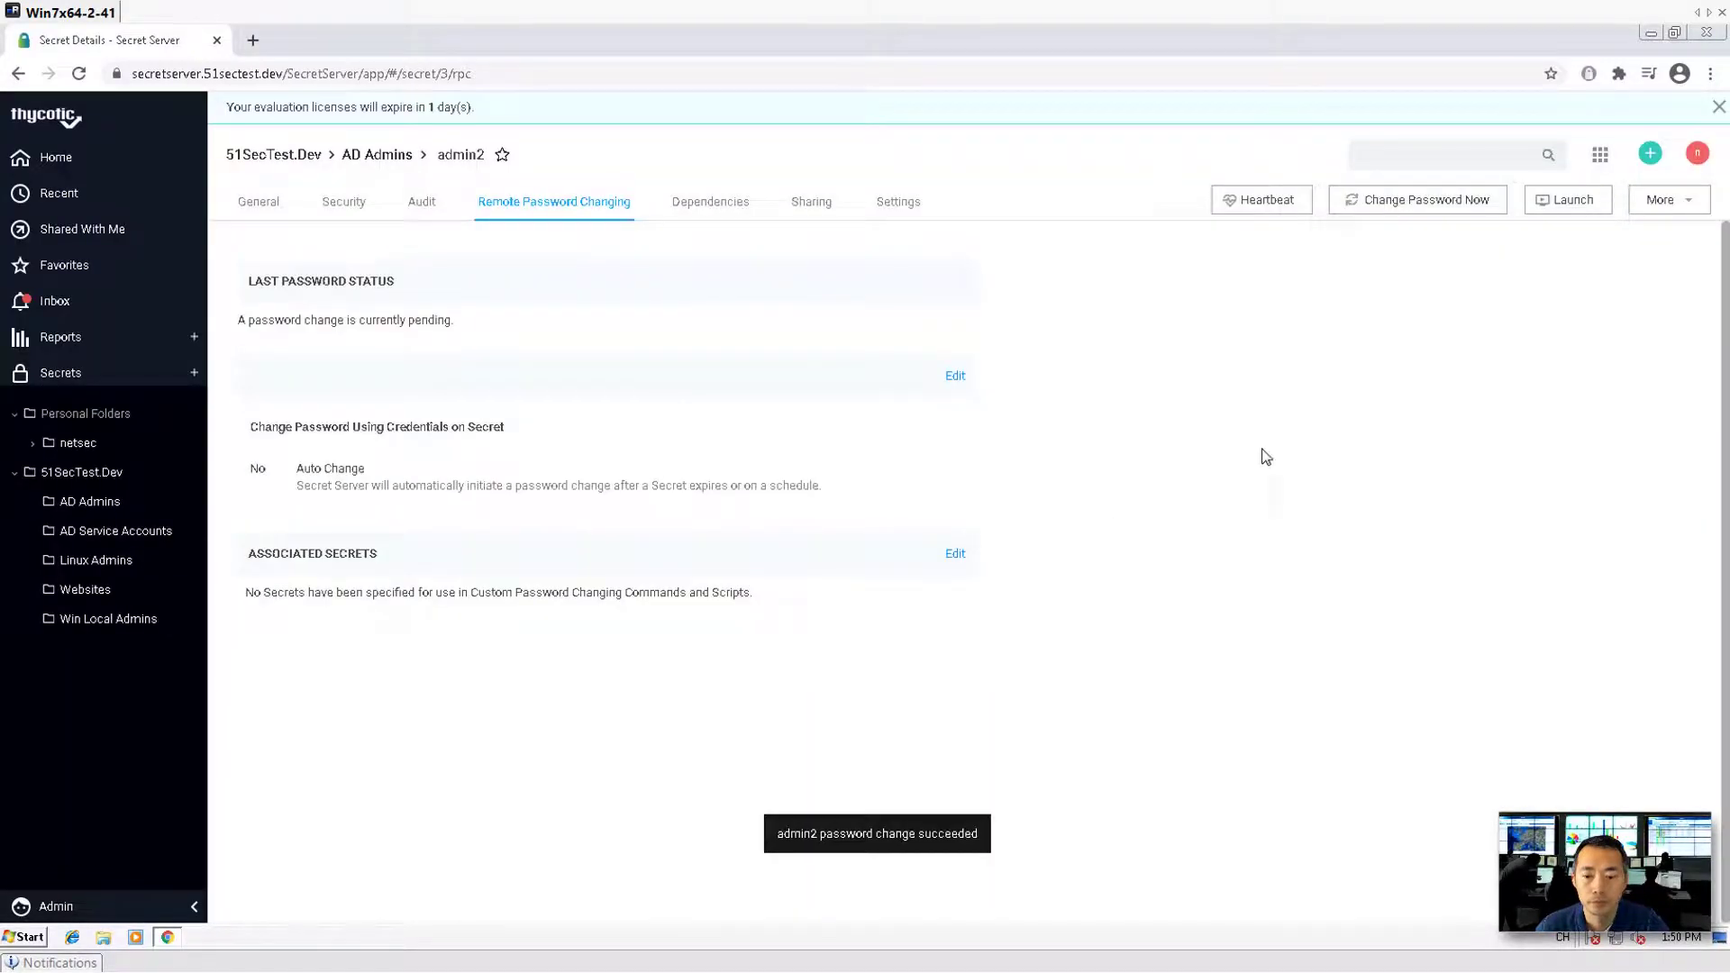
drag(780, 835, 980, 834)
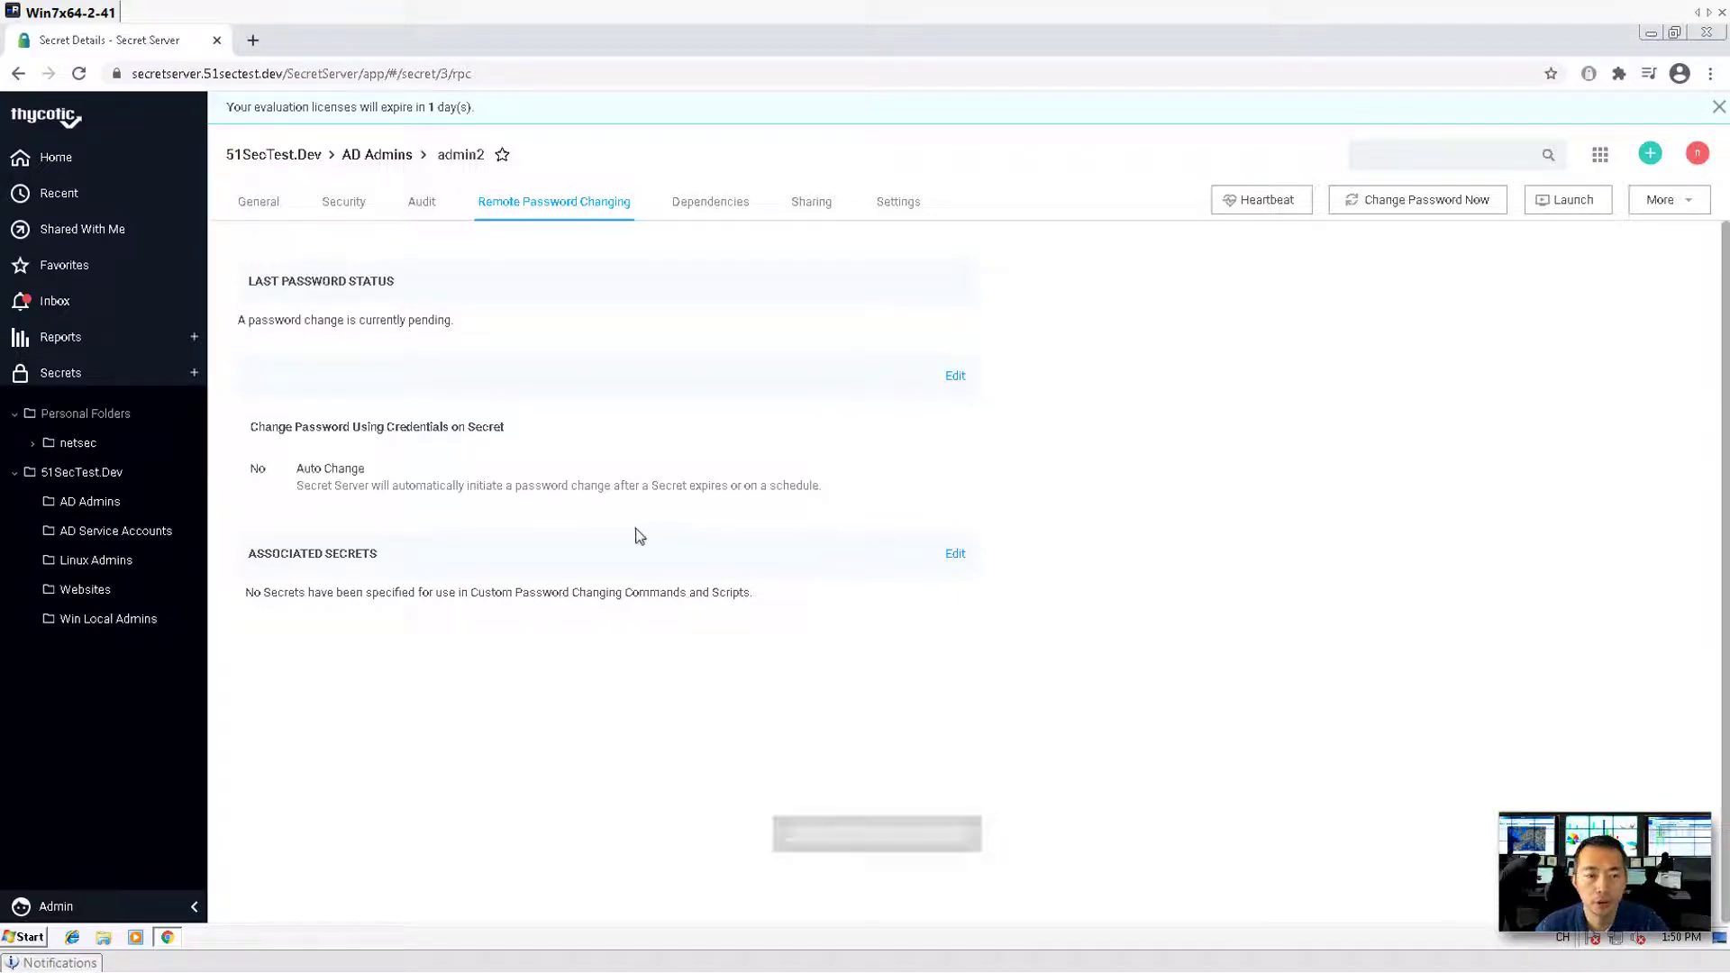
Open the admin2 secret in the AD Admins folder and reveal its newly generated password.
click(99, 450)
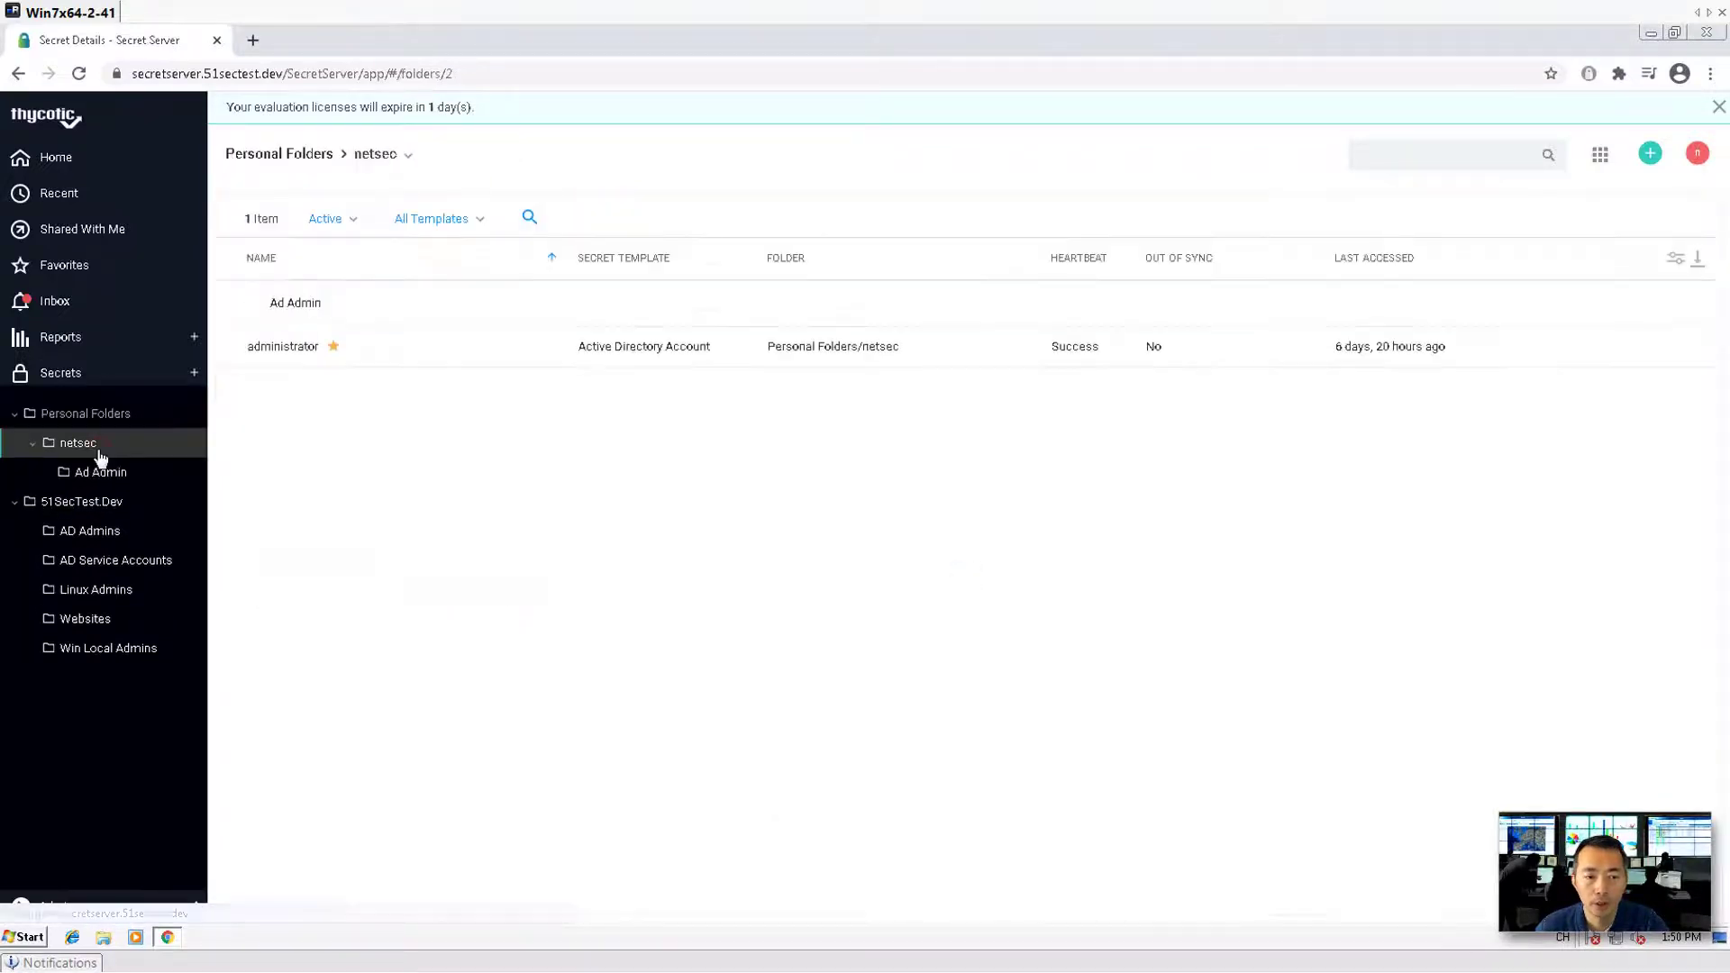
click(108, 534)
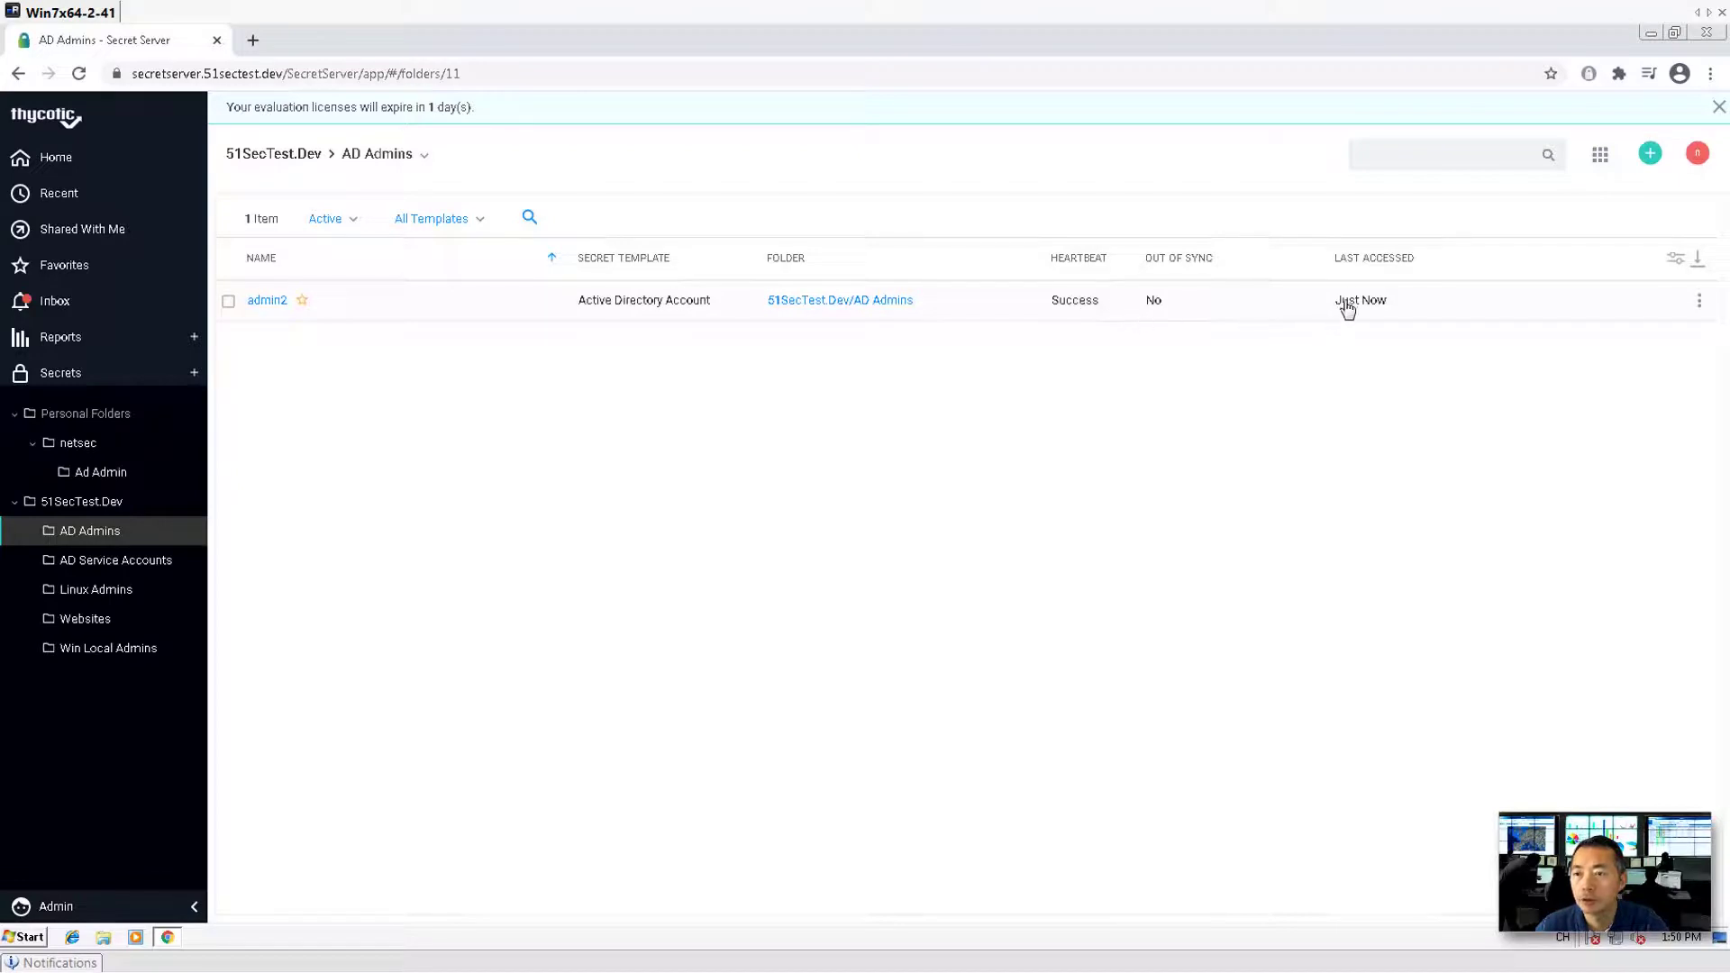
click(1154, 302)
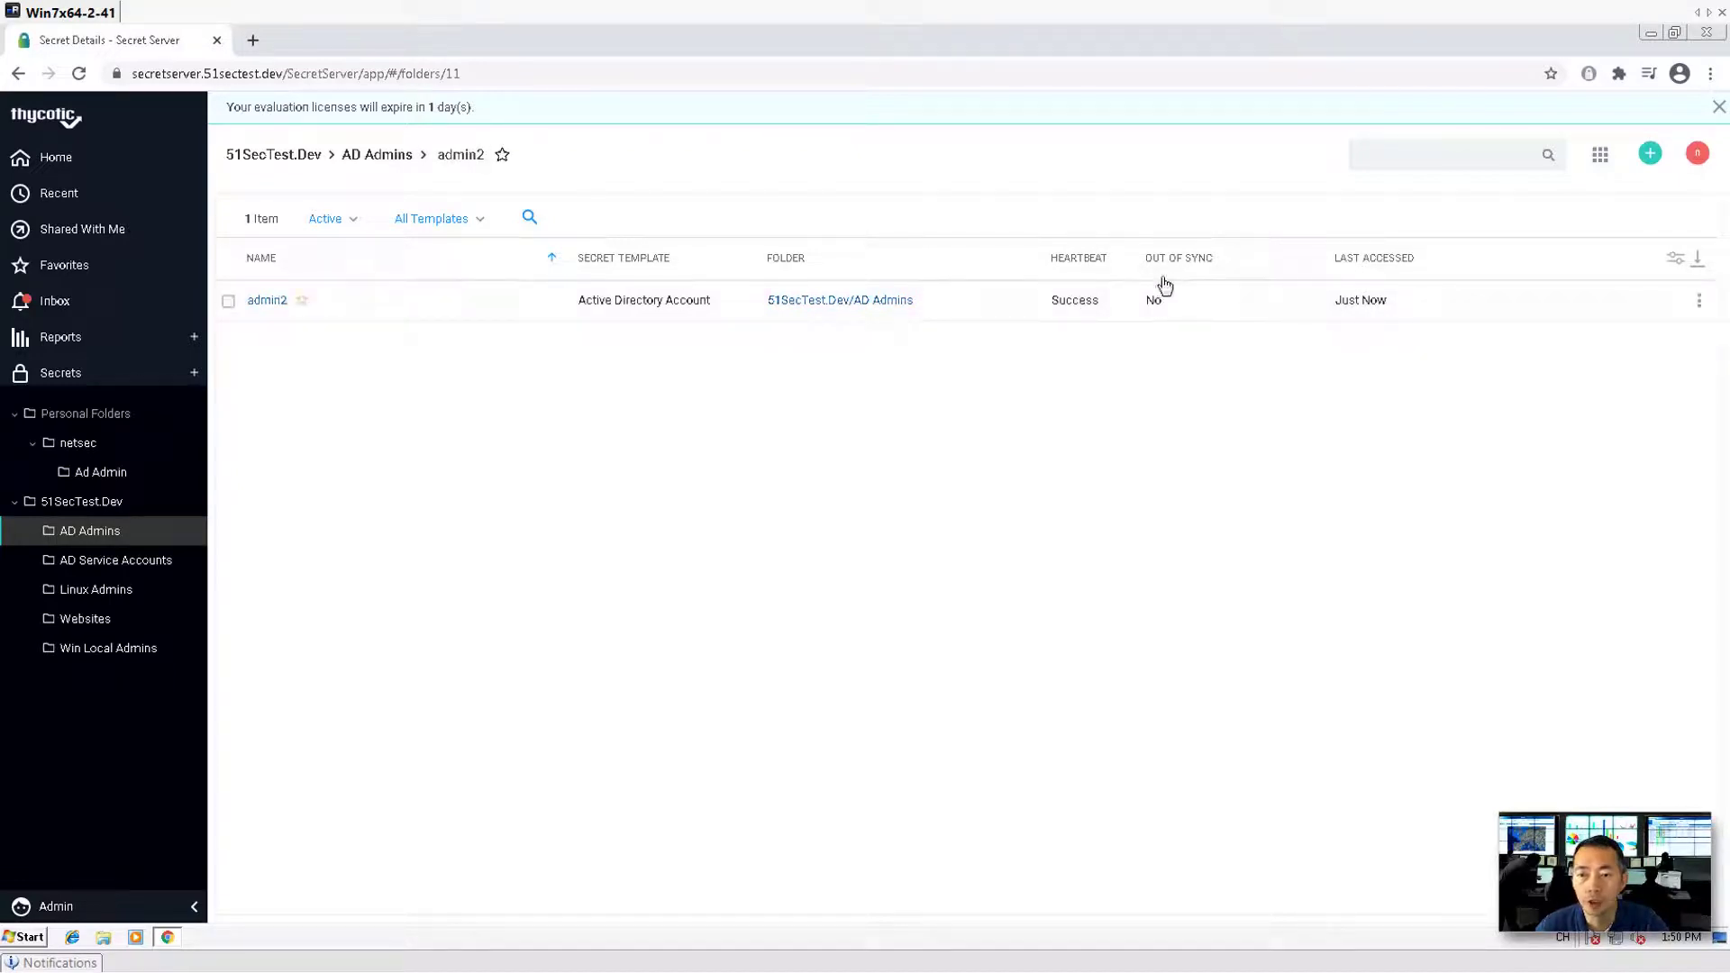
click(267, 300)
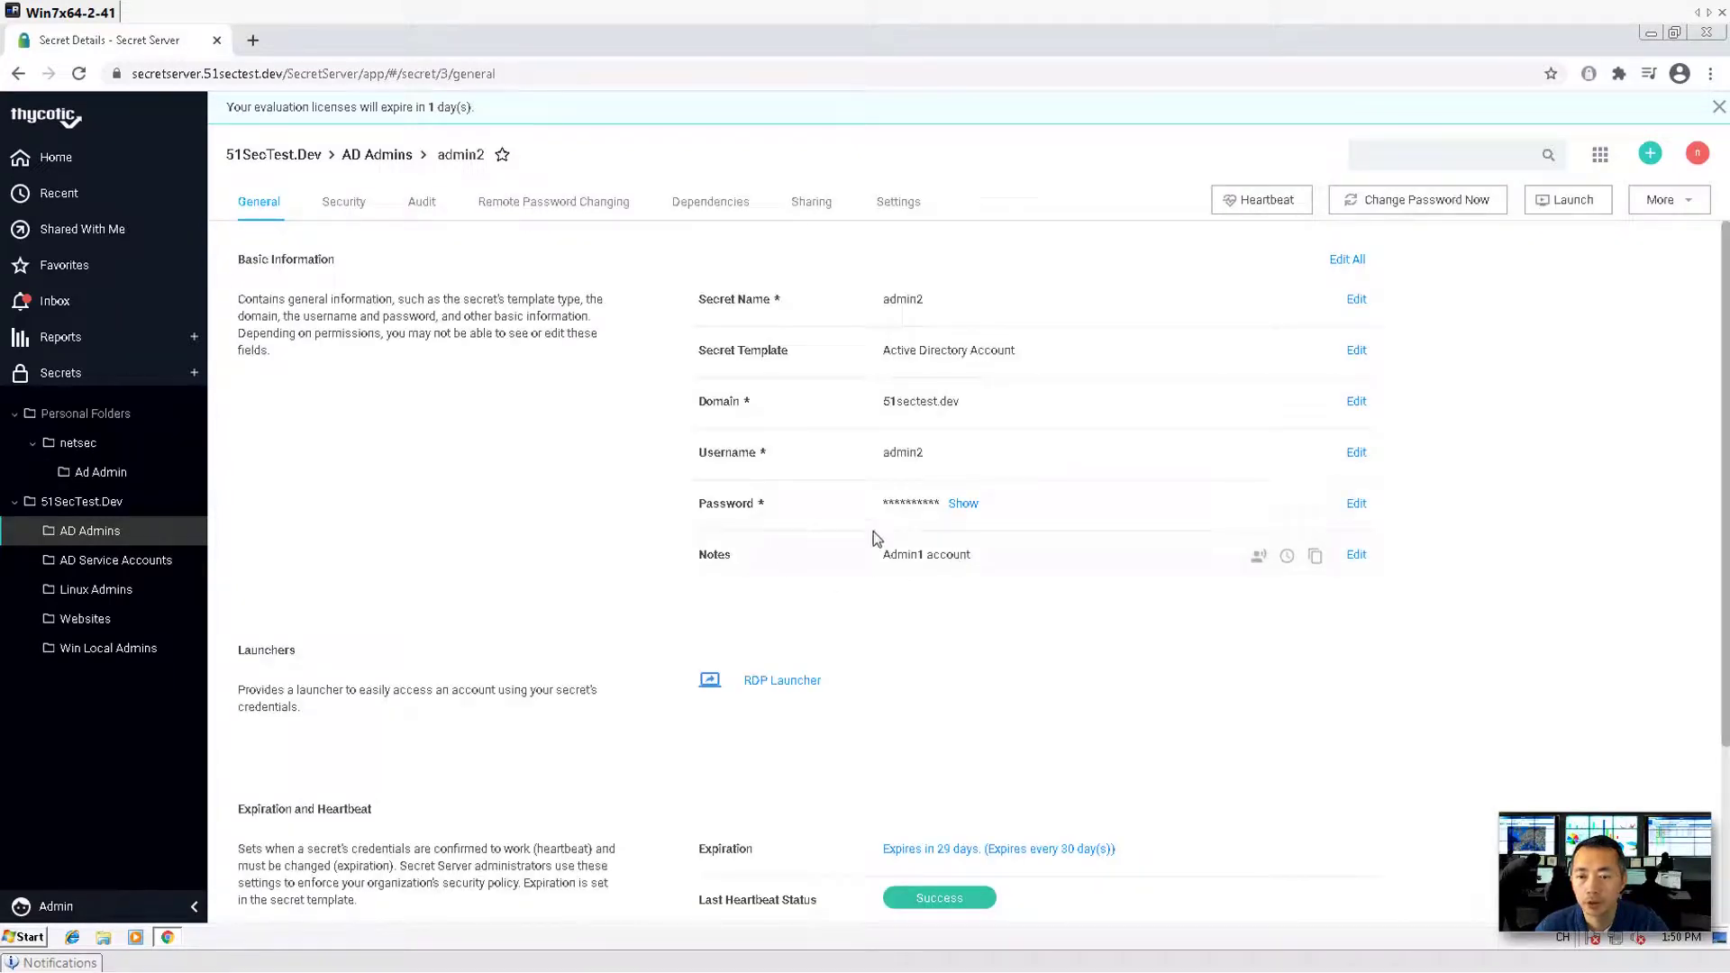
click(963, 503)
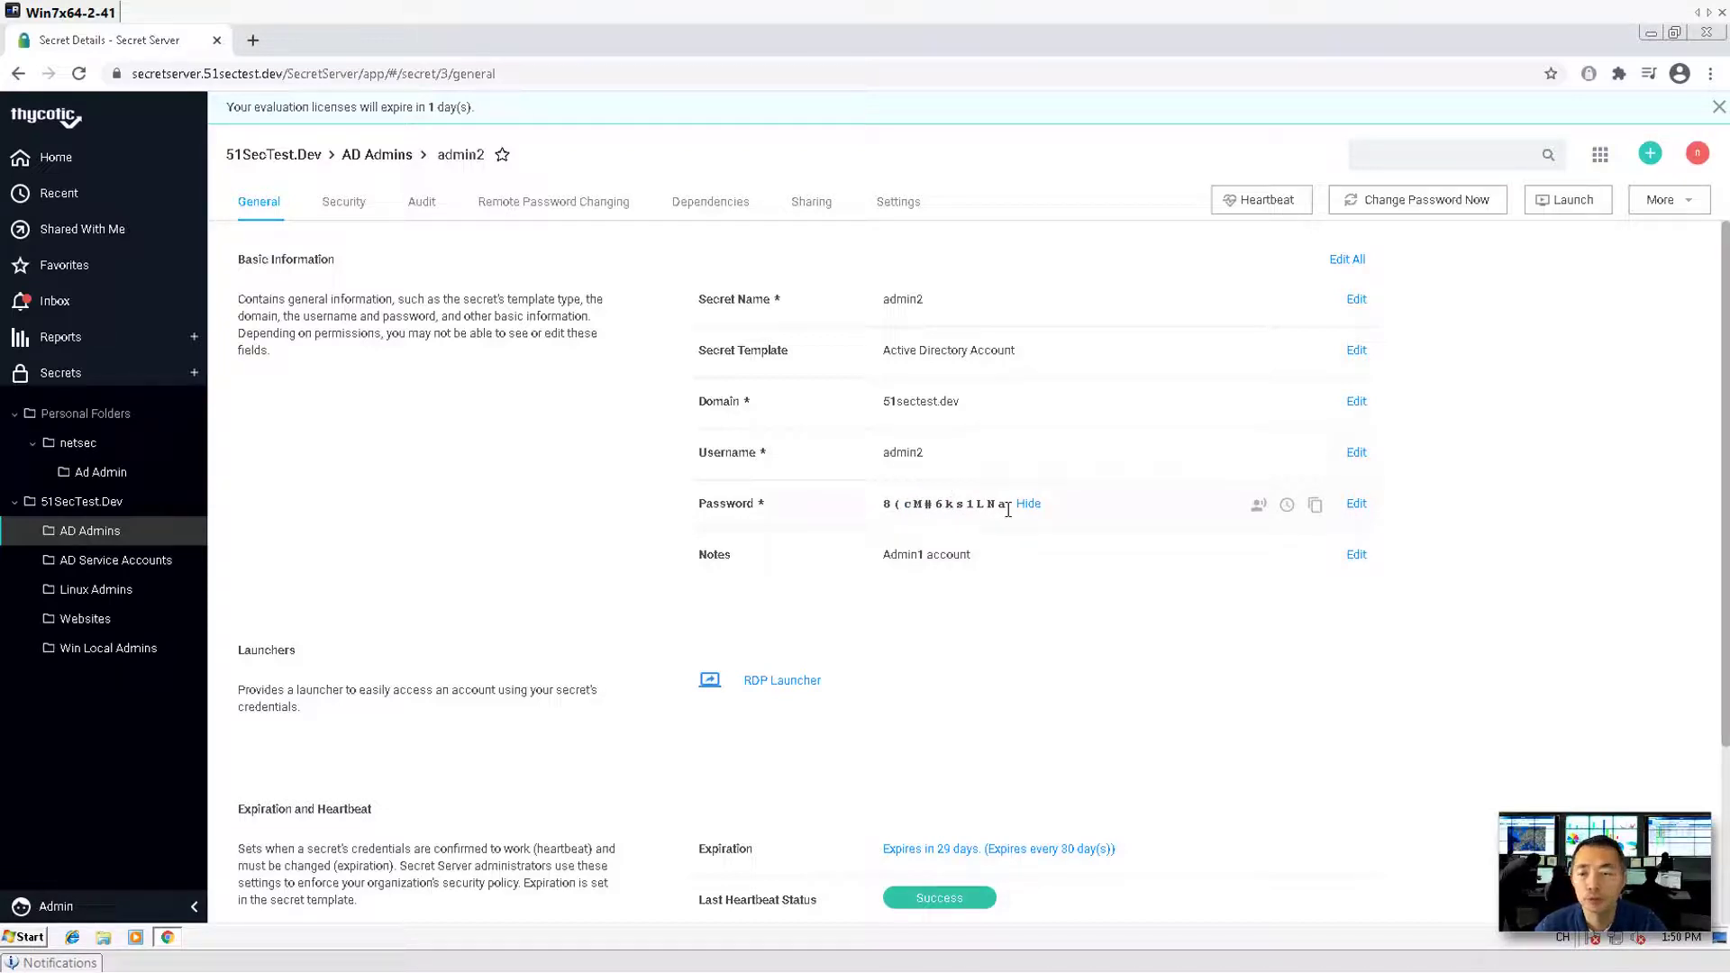
click(55, 906)
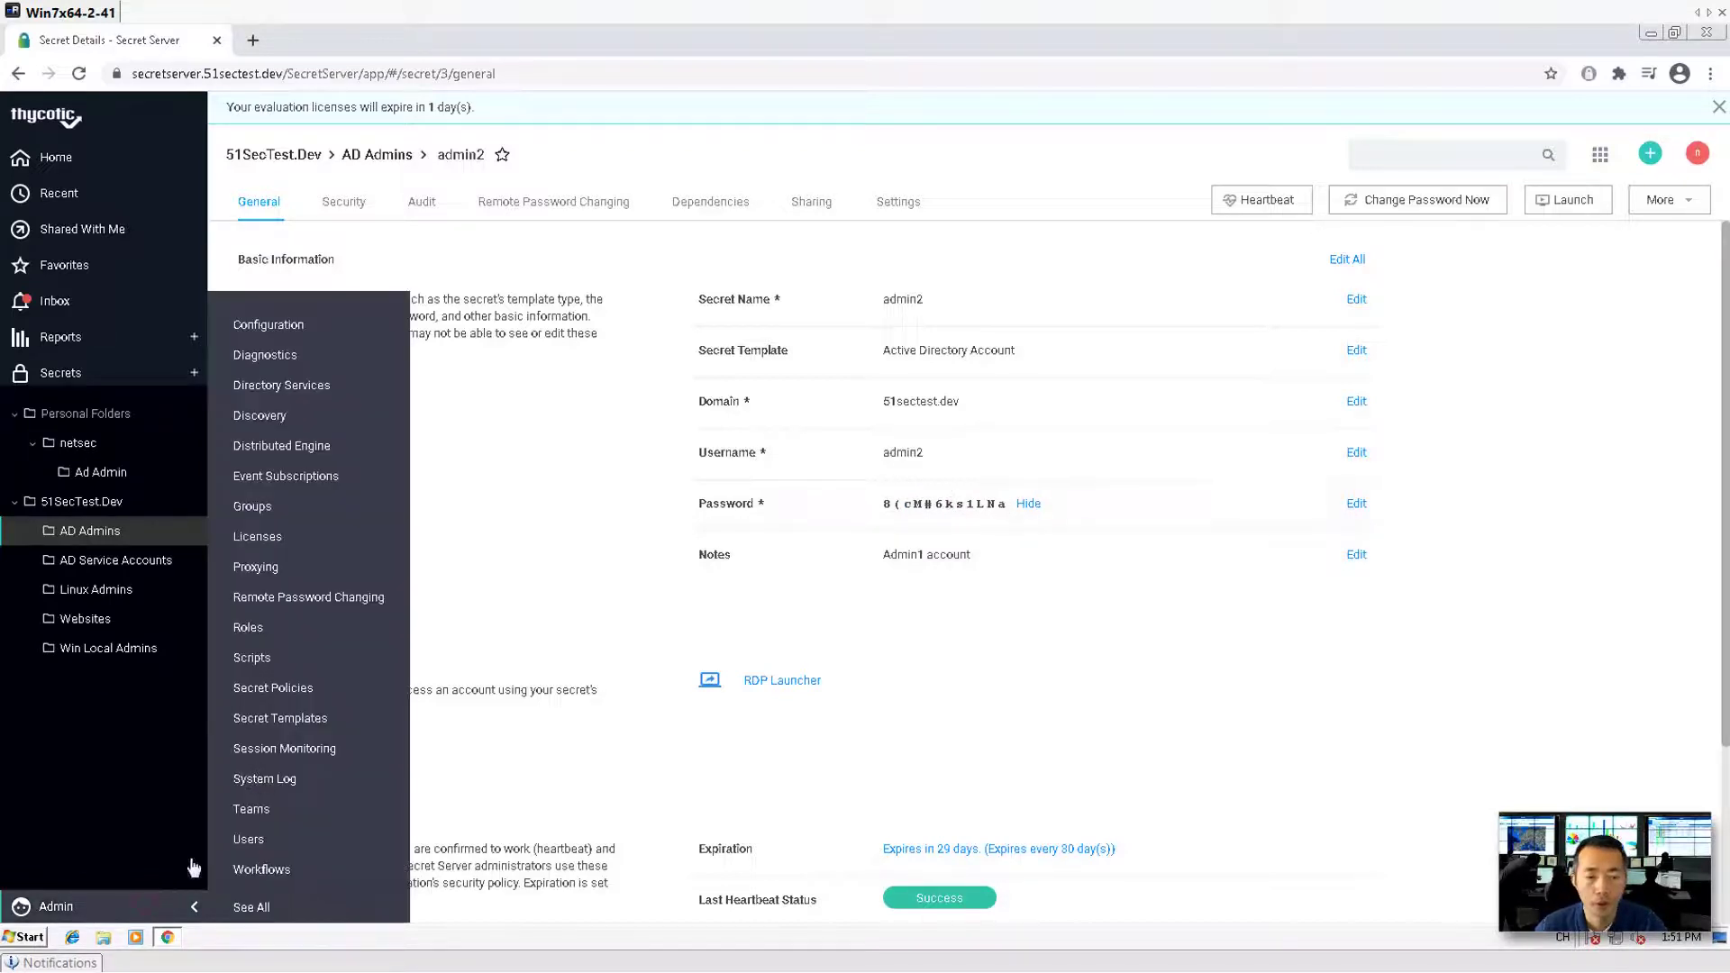
Open Configure Password Changers under Remote Password Changing and scroll to the Unix changers.
click(348, 597)
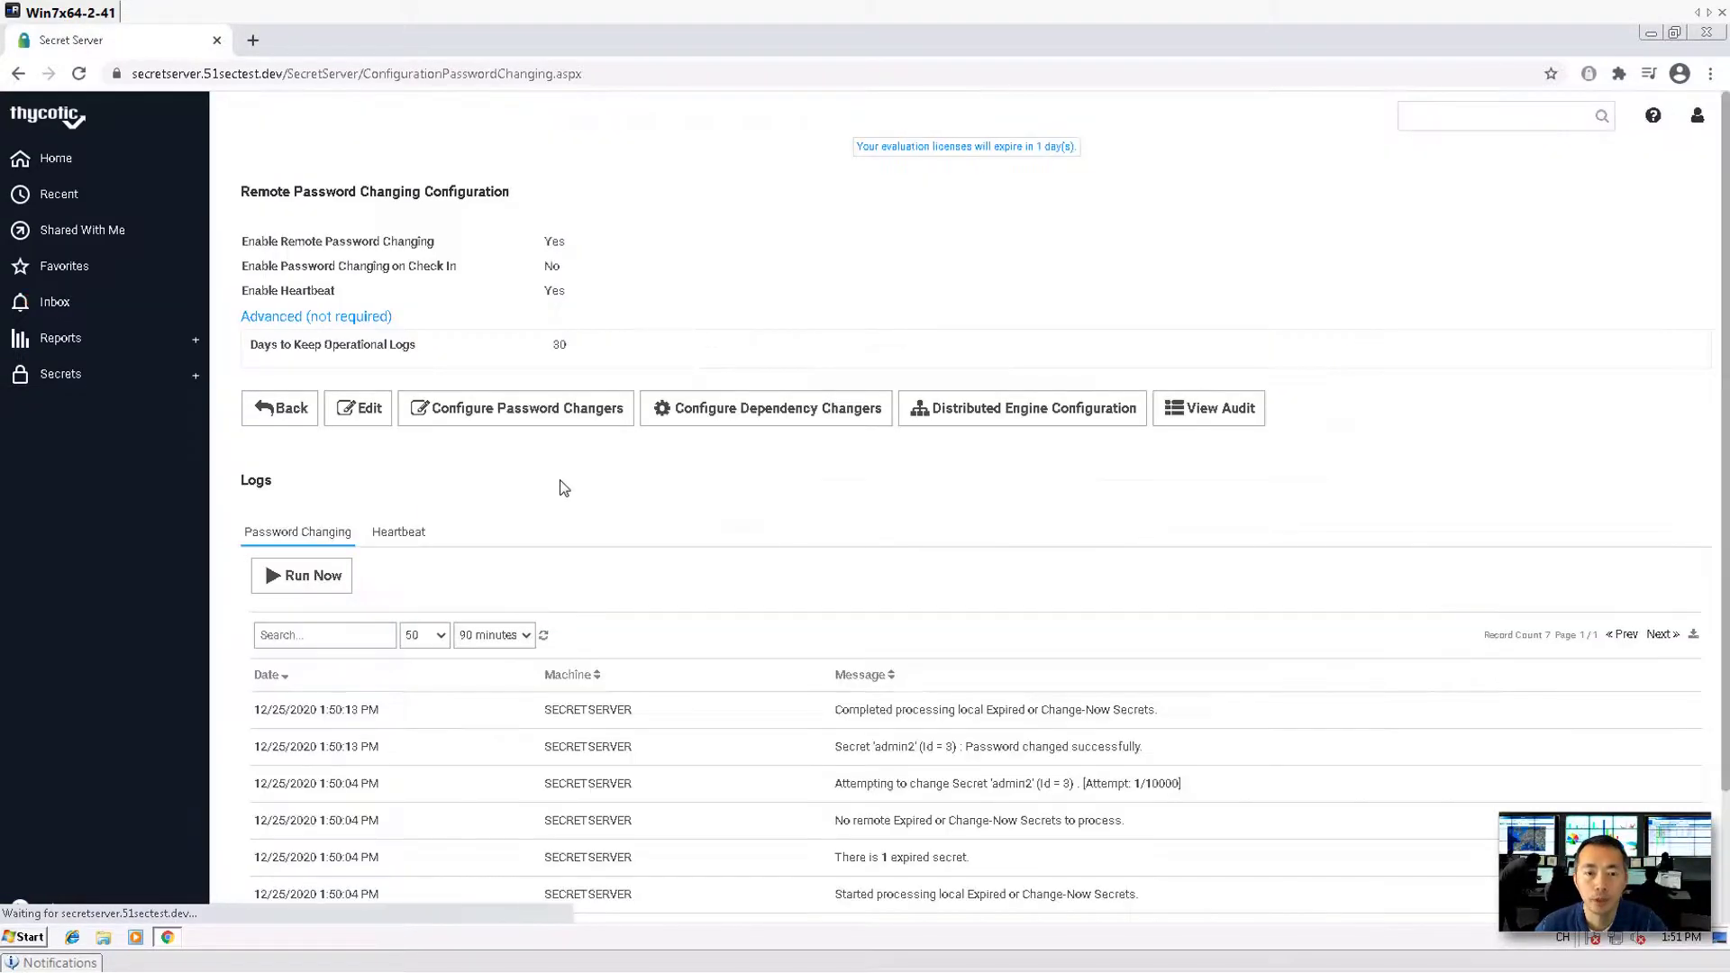
click(563, 418)
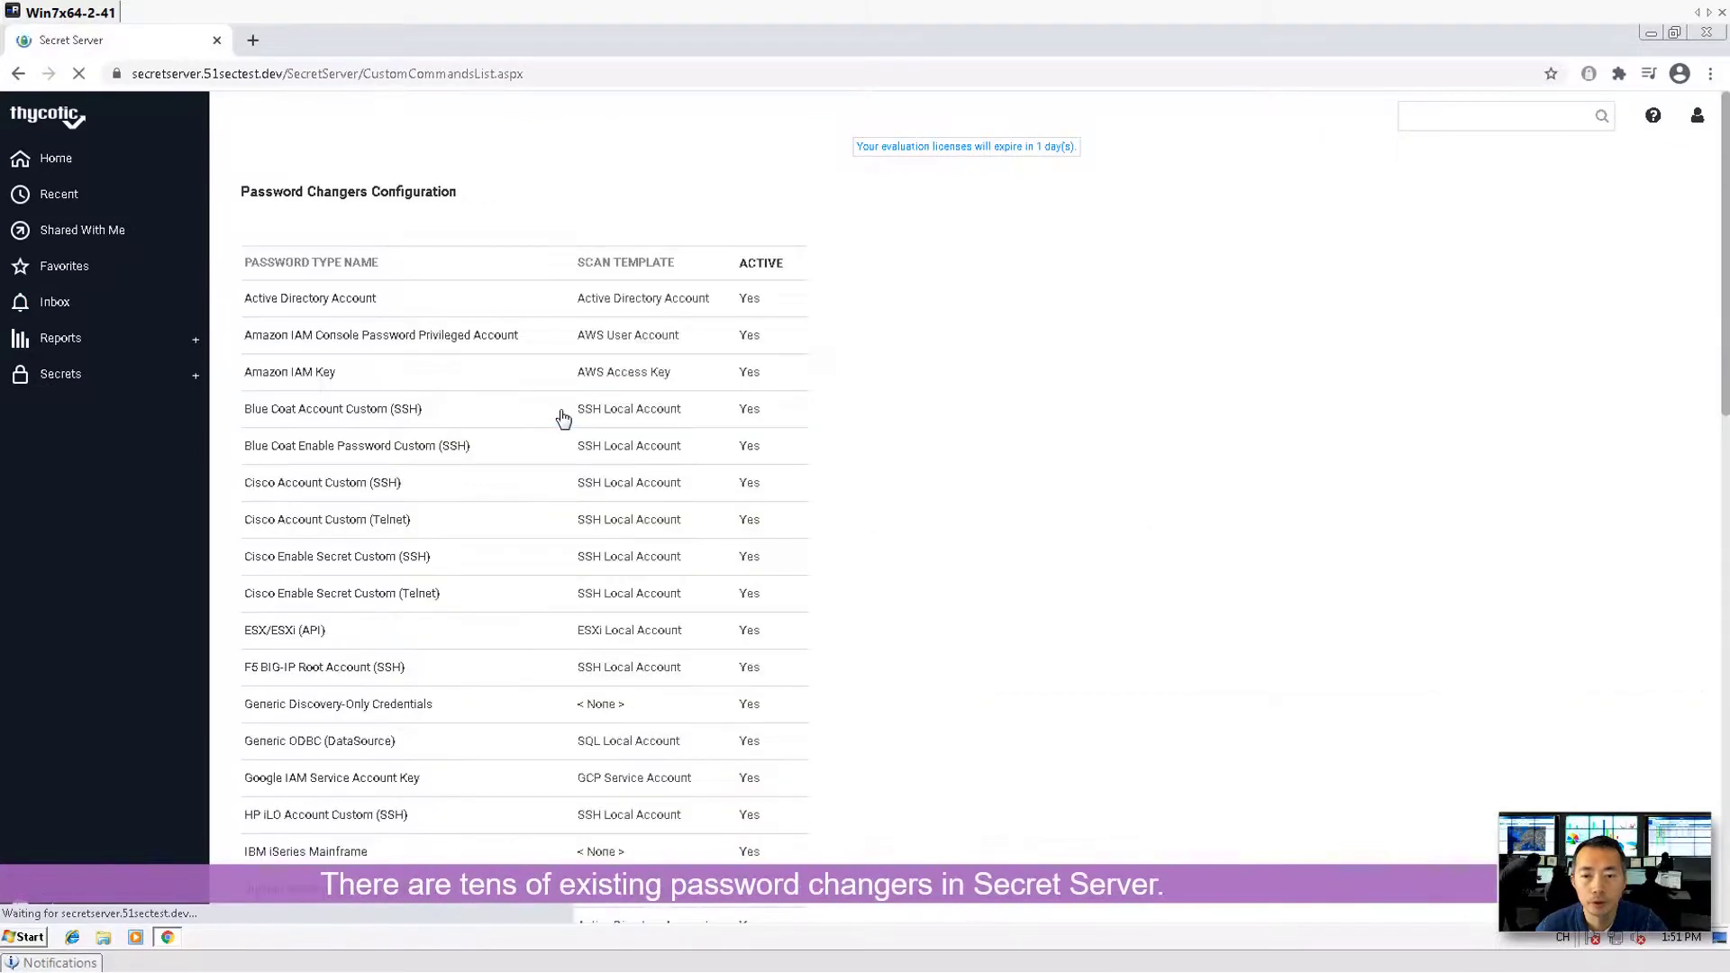
scroll(424, 682, down, 6)
scroll(428, 710, down, 7)
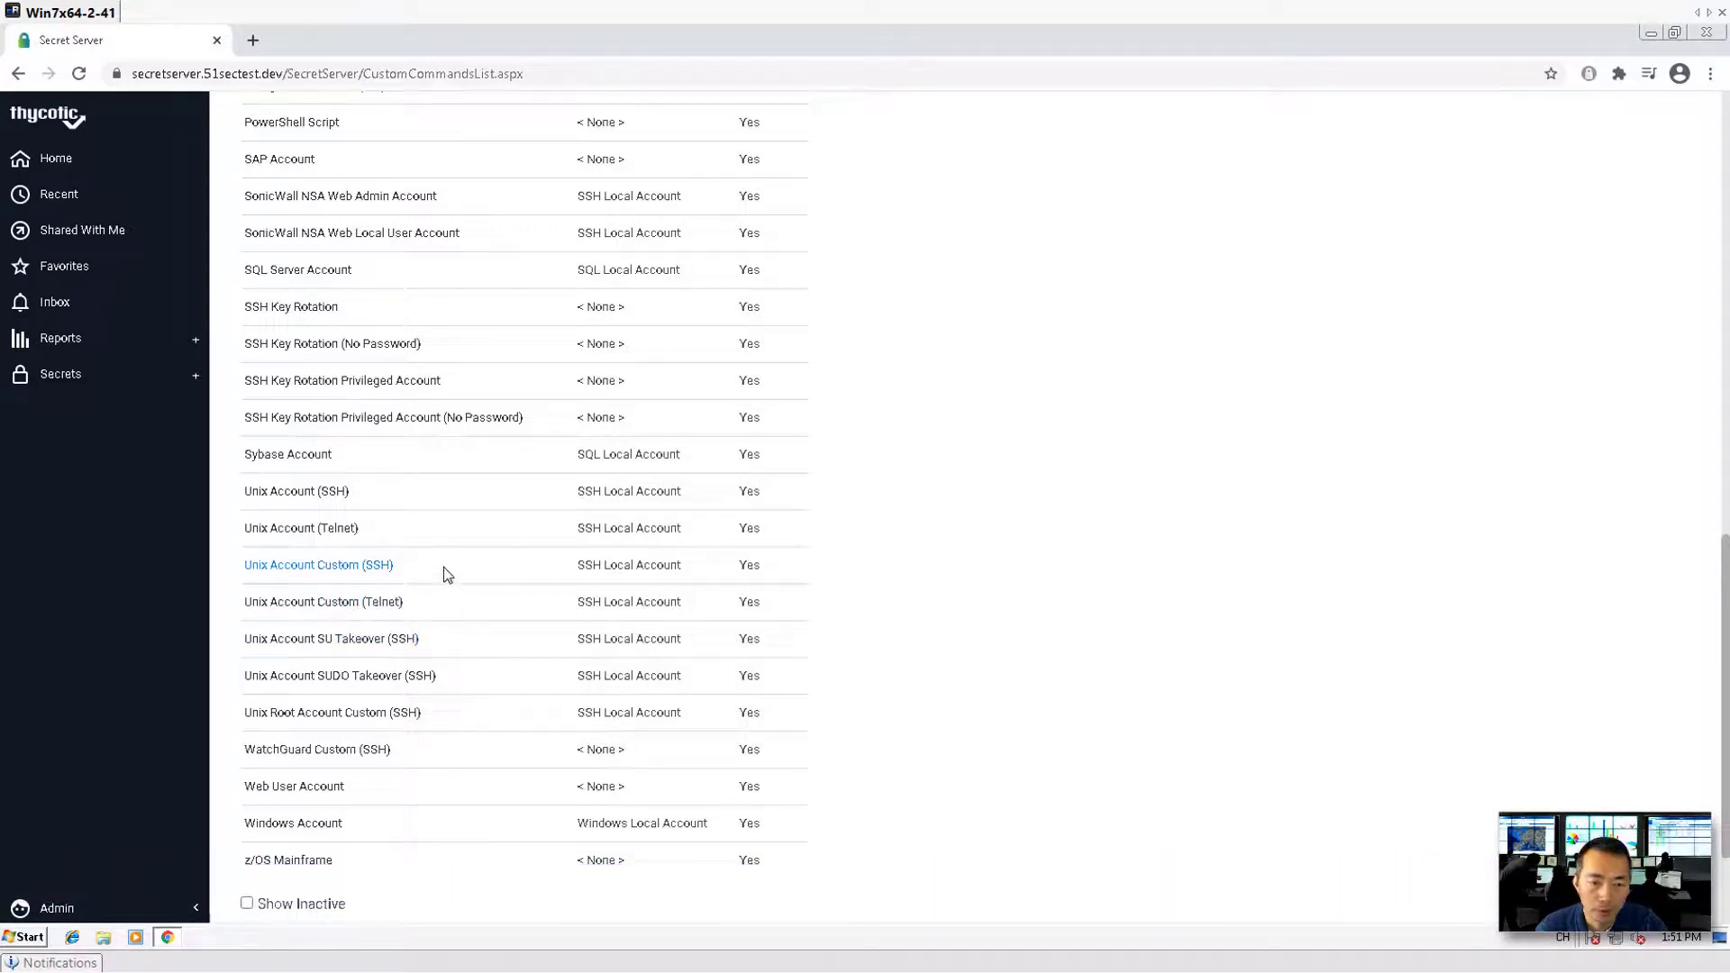
click(348, 574)
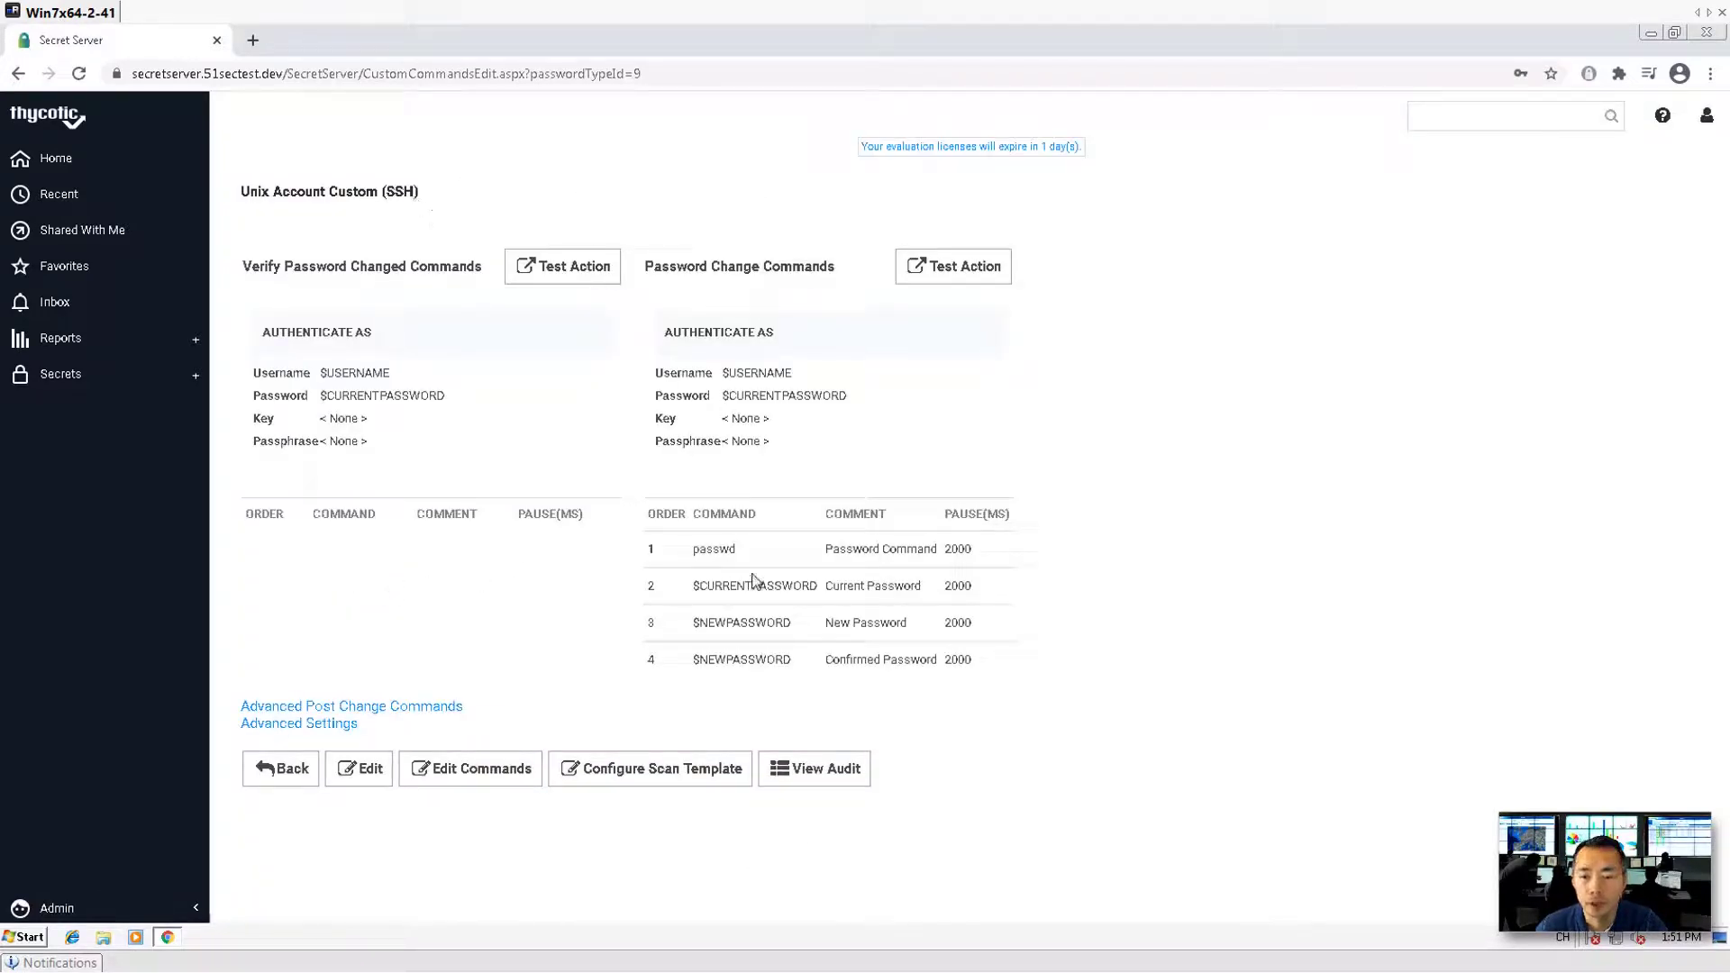
drag(1004, 667, 696, 547)
click(722, 551)
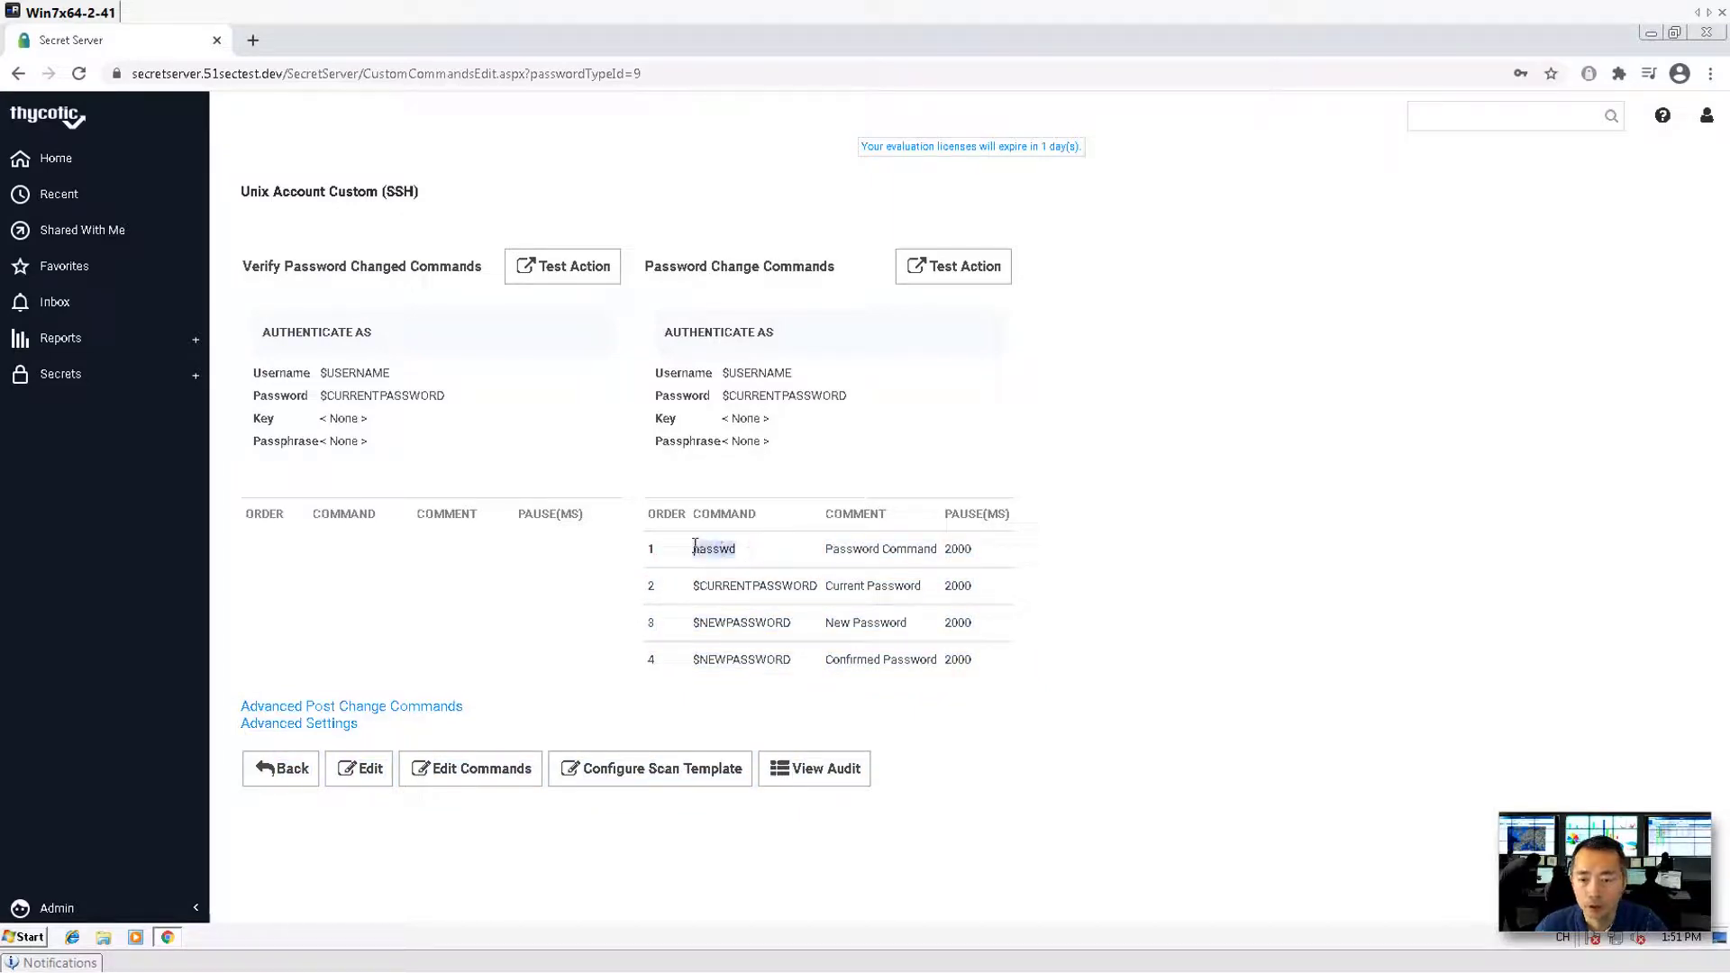
click(823, 596)
drag(820, 587, 697, 582)
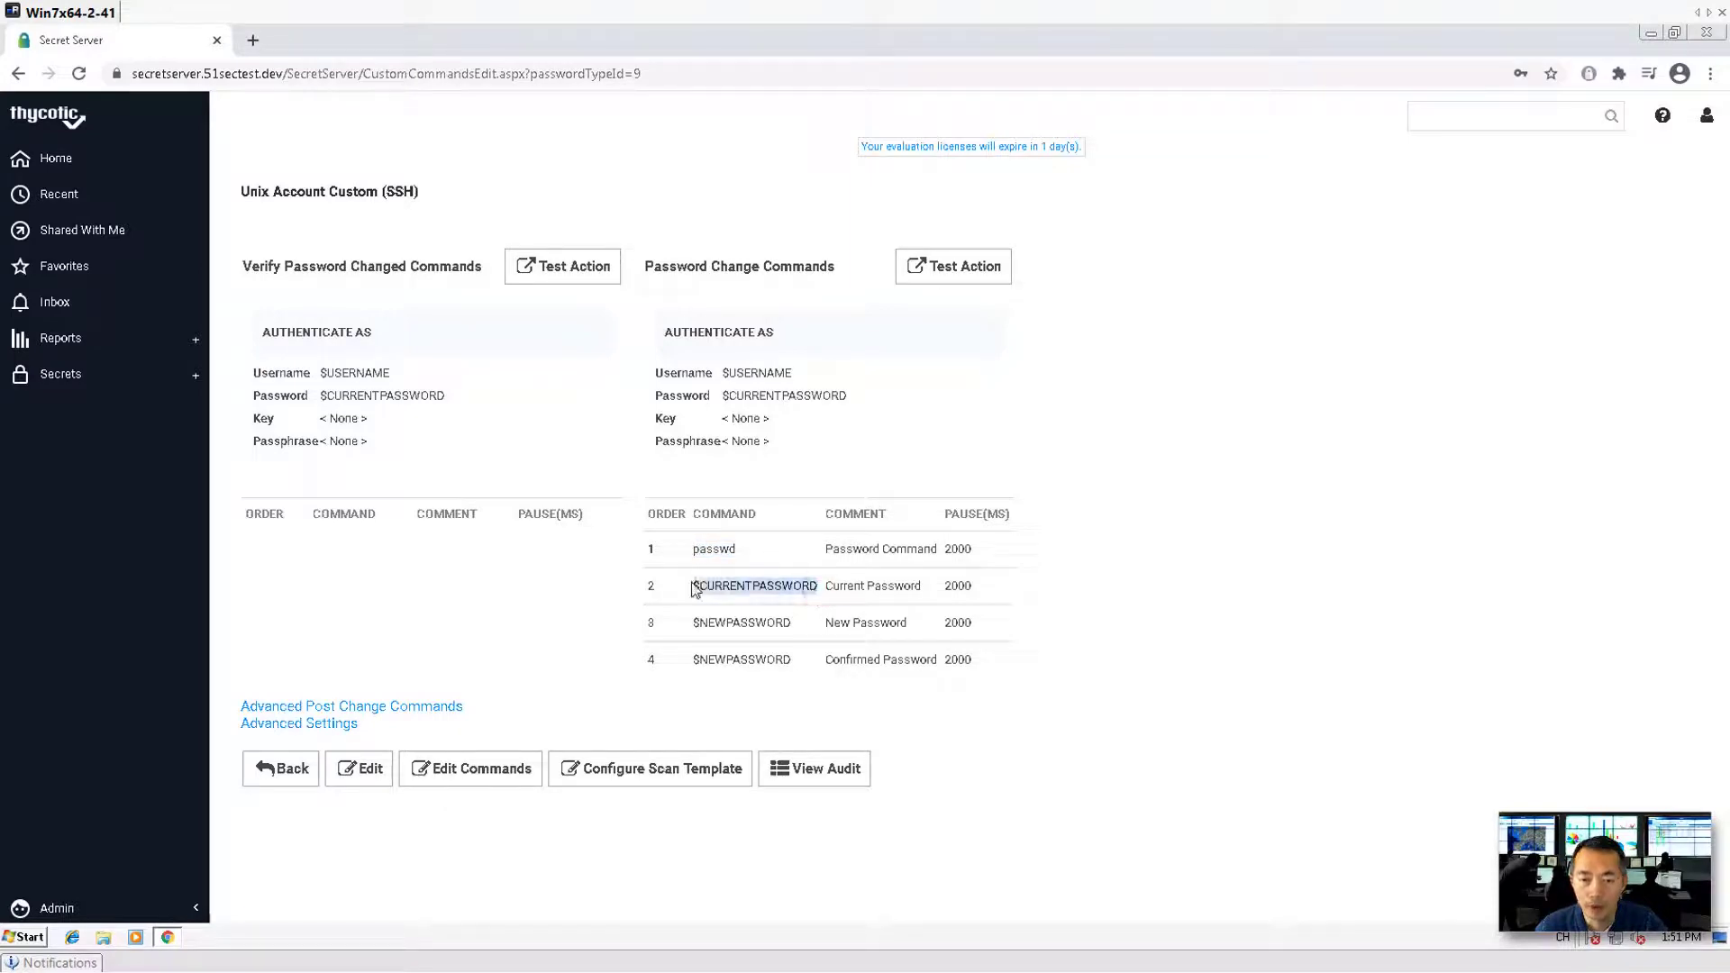
drag(793, 622, 682, 620)
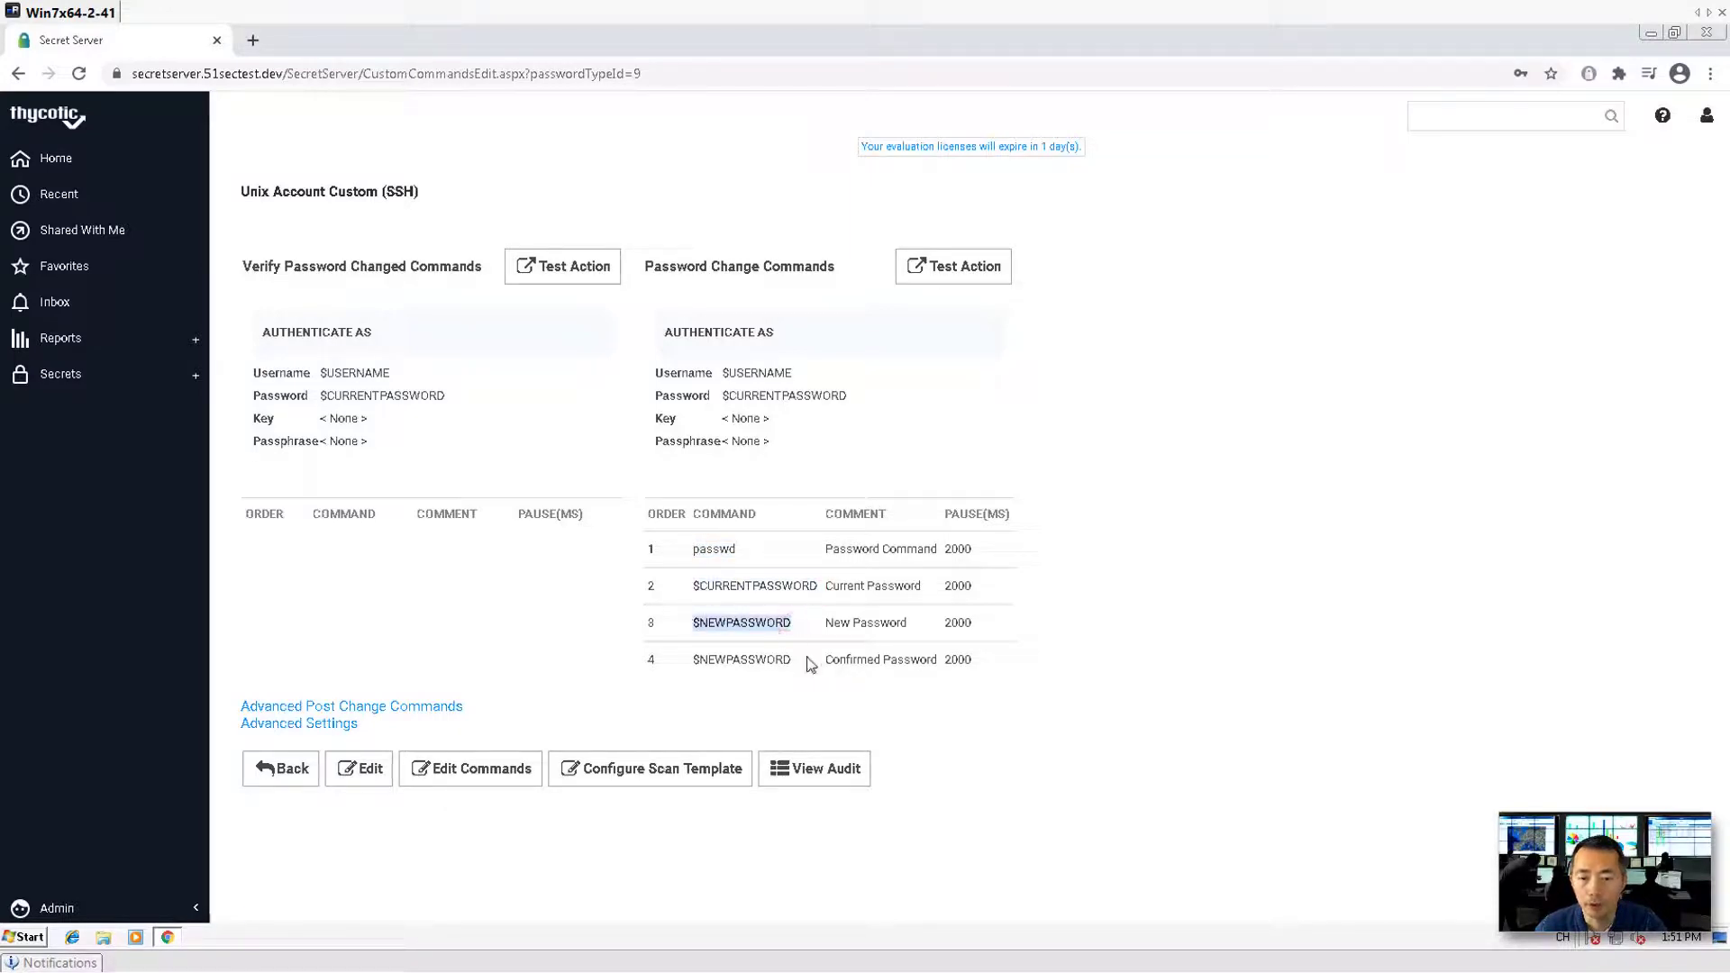
drag(804, 659, 693, 659)
drag(980, 659, 650, 564)
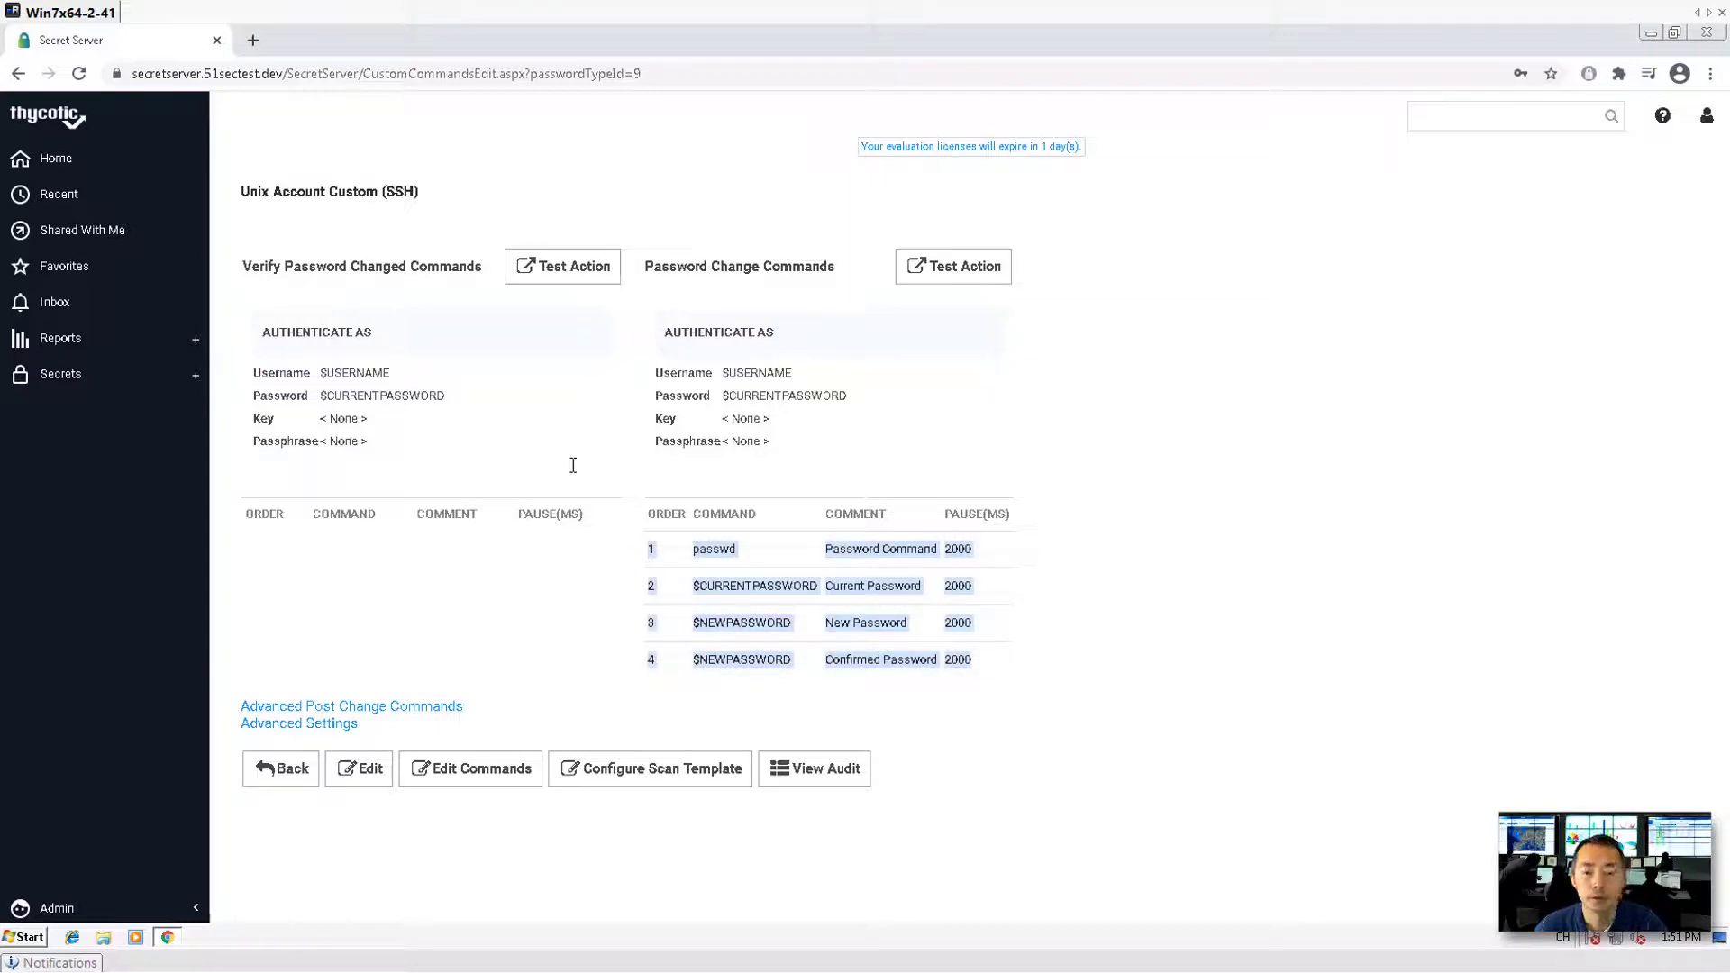
click(295, 767)
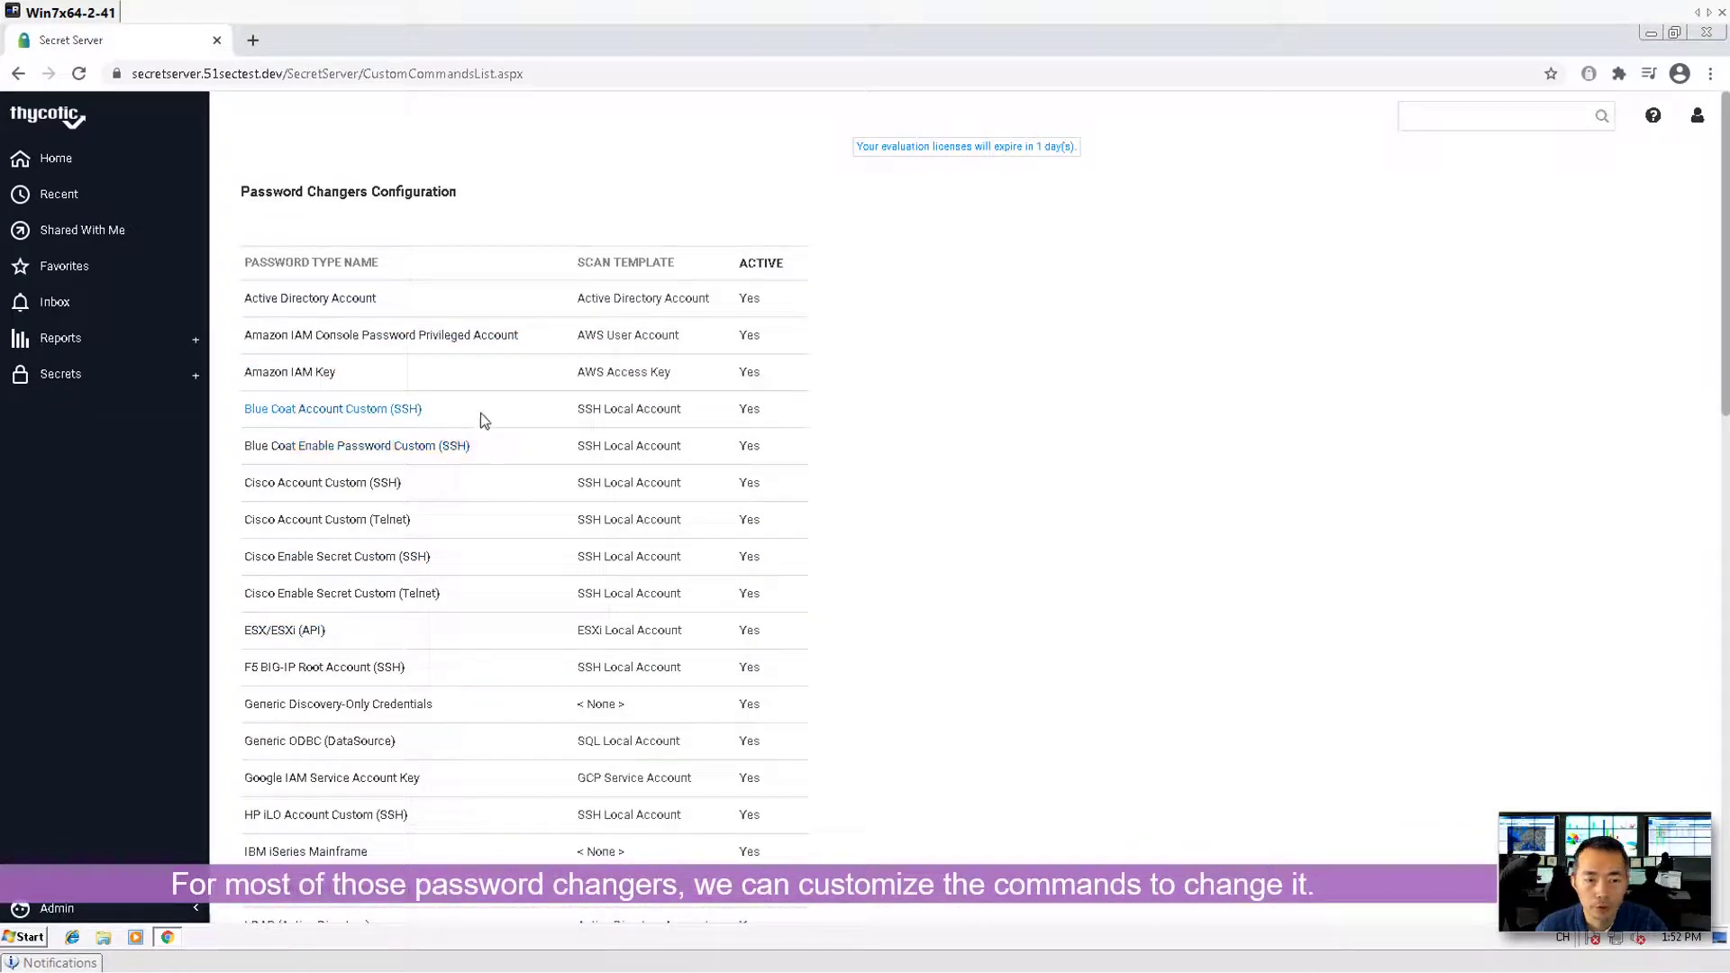
Open the Cisco Account Custom (SSH) changer and highlight its password change commands.
click(367, 489)
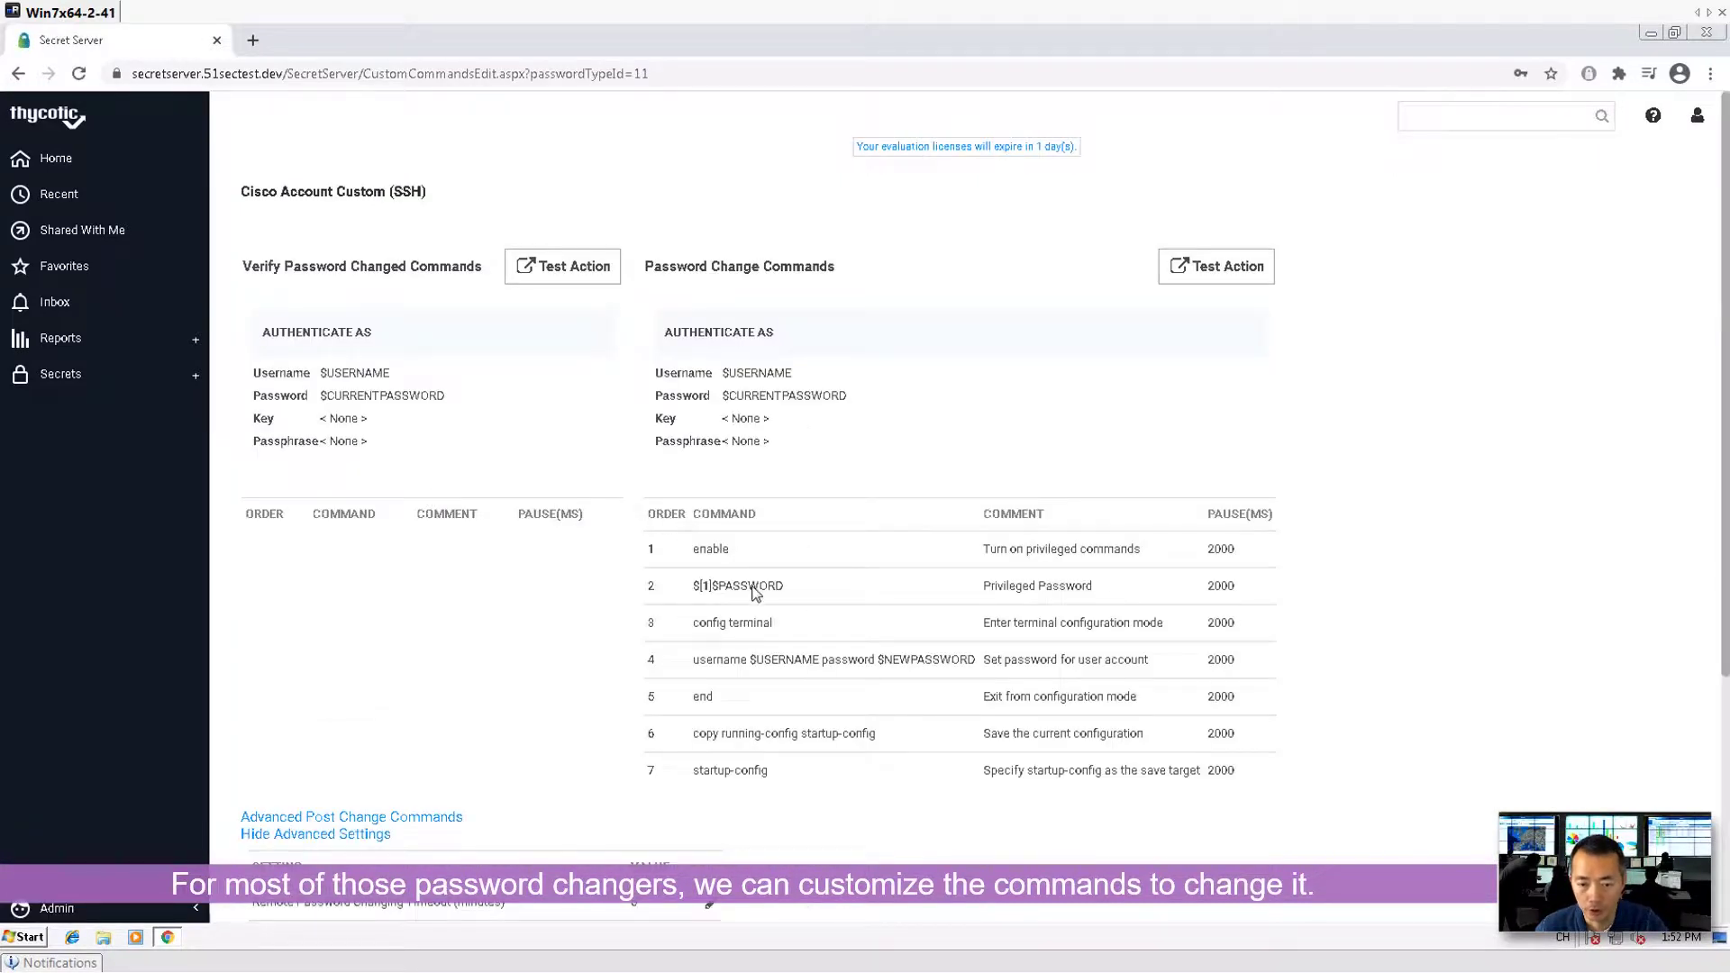
scroll(754, 592, down, 4)
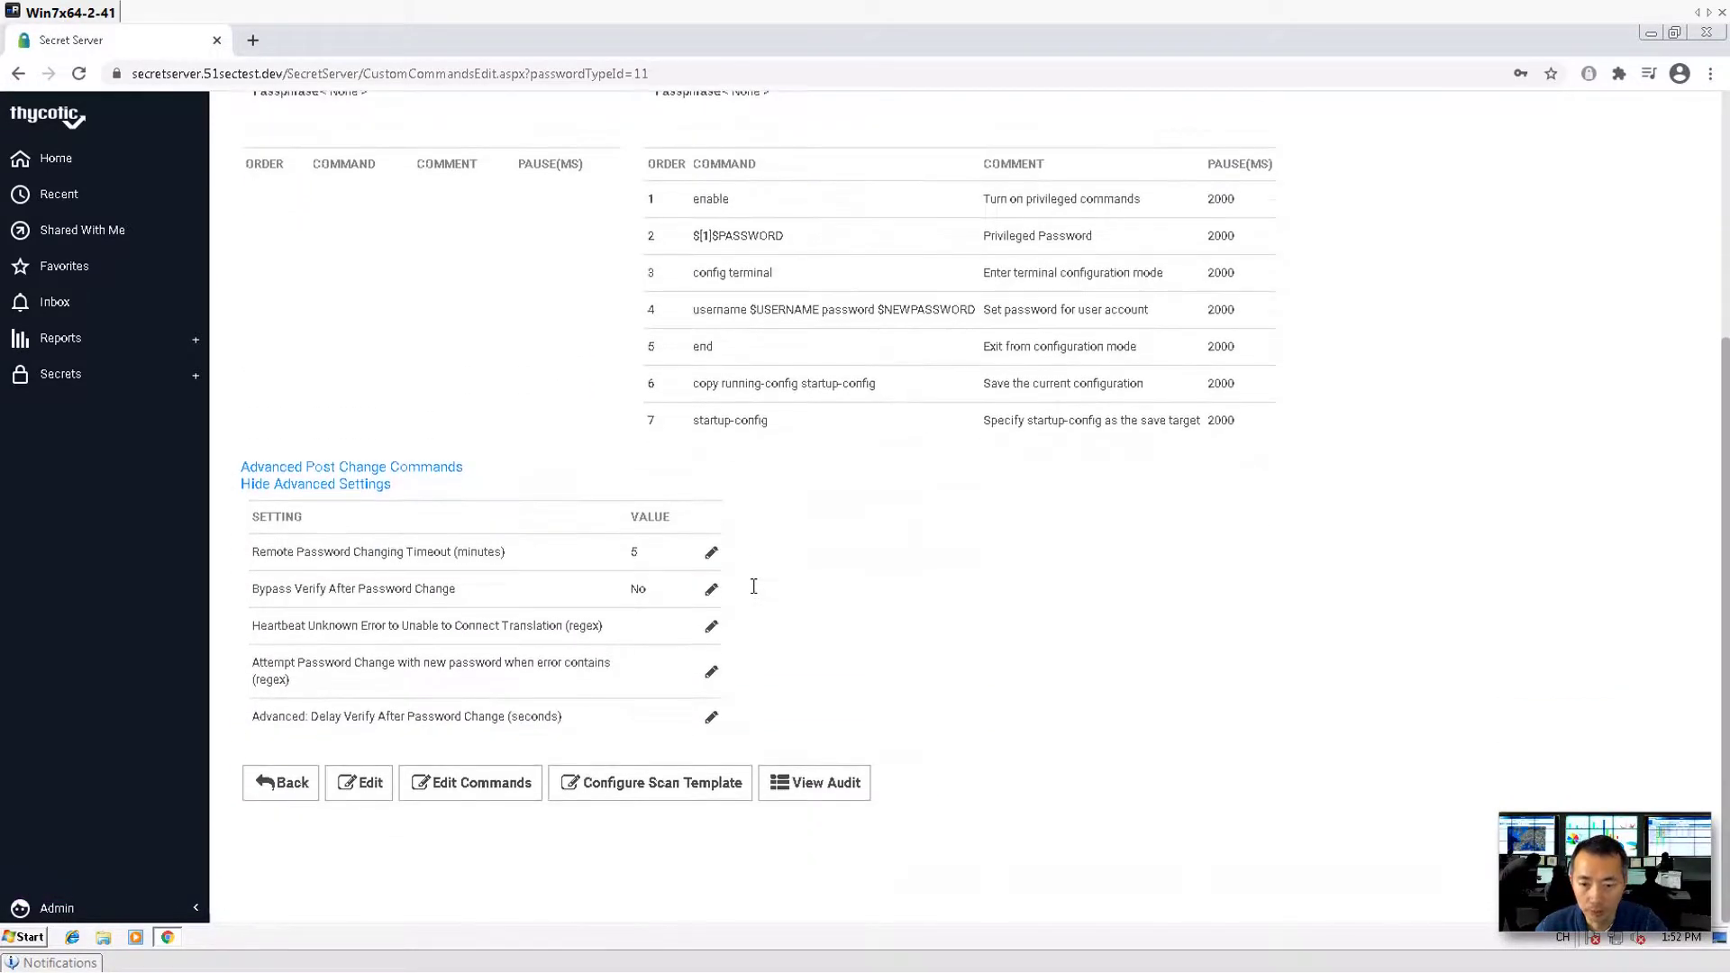
scroll(754, 586, up, 3)
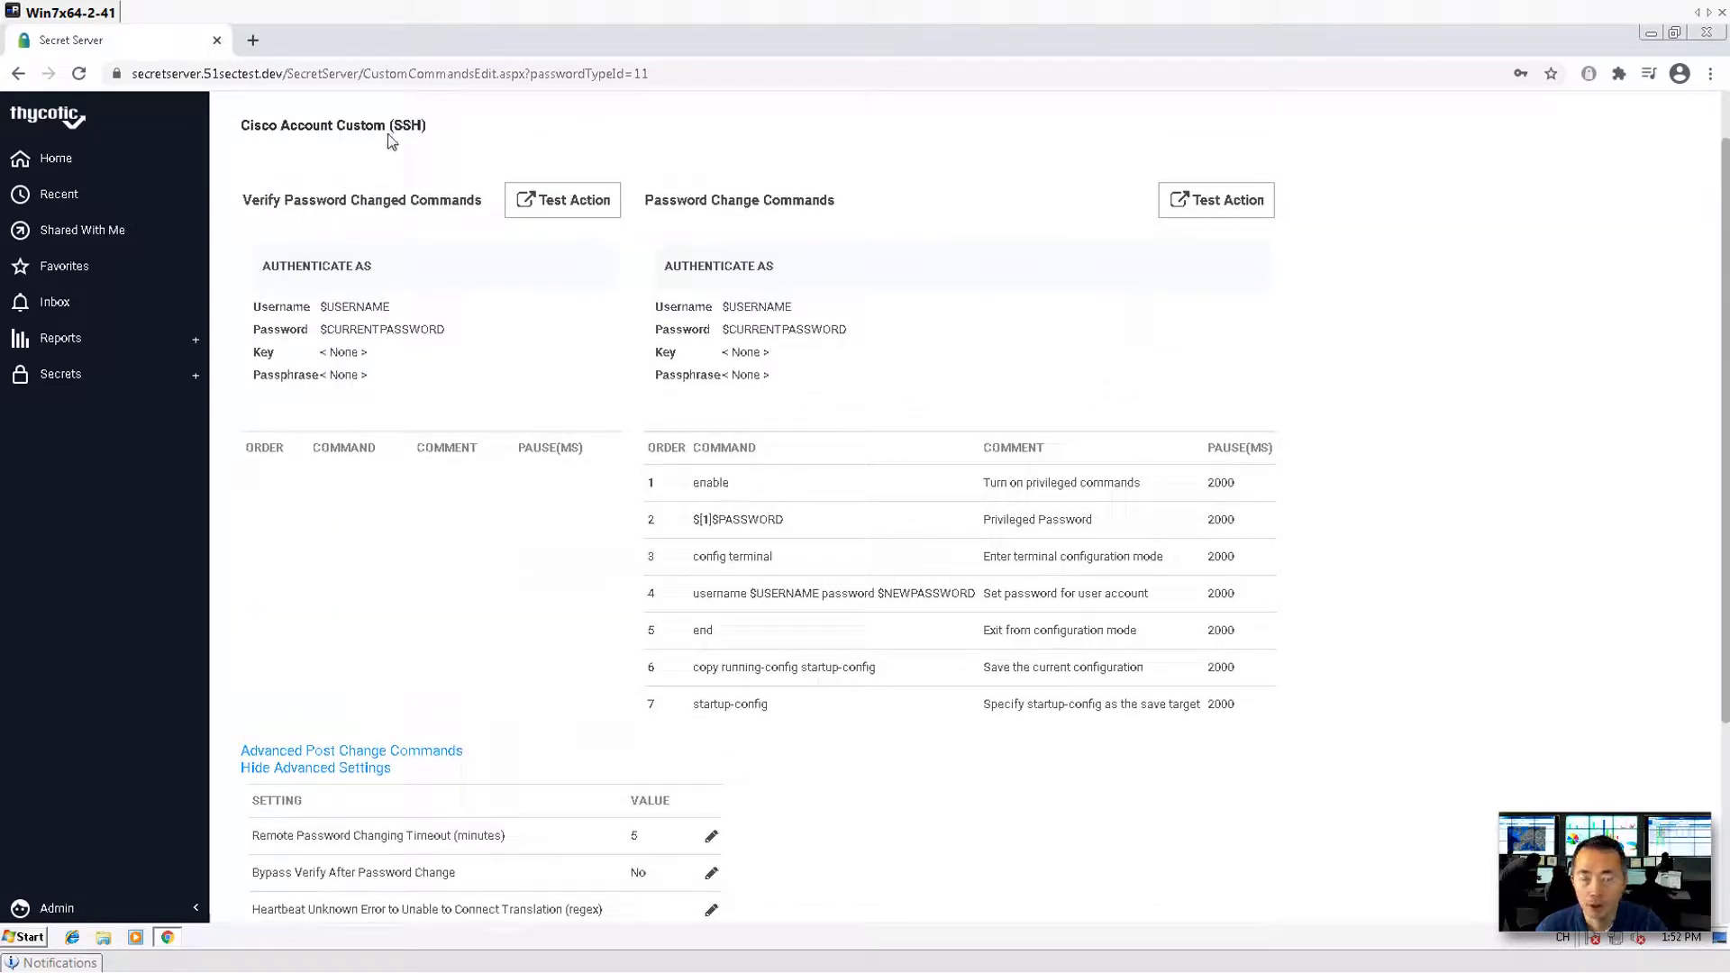
drag(1251, 712, 706, 507)
click(733, 504)
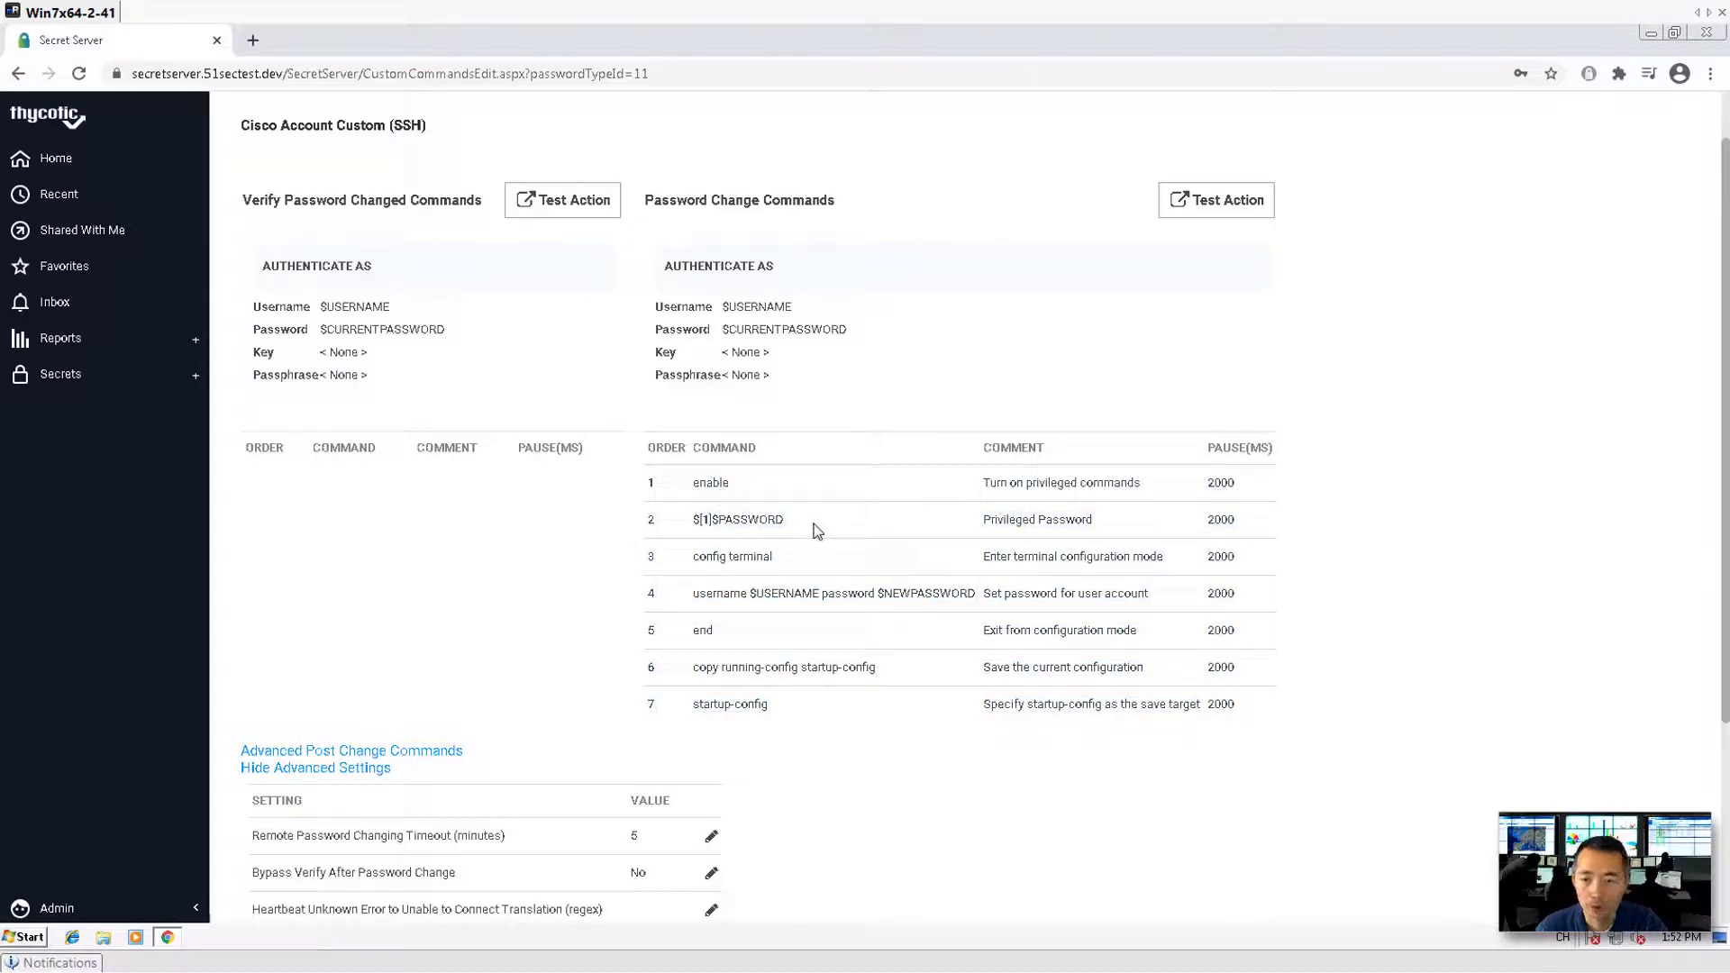
Point out the config terminal command and review the changer's Advanced Settings.
drag(789, 559, 700, 558)
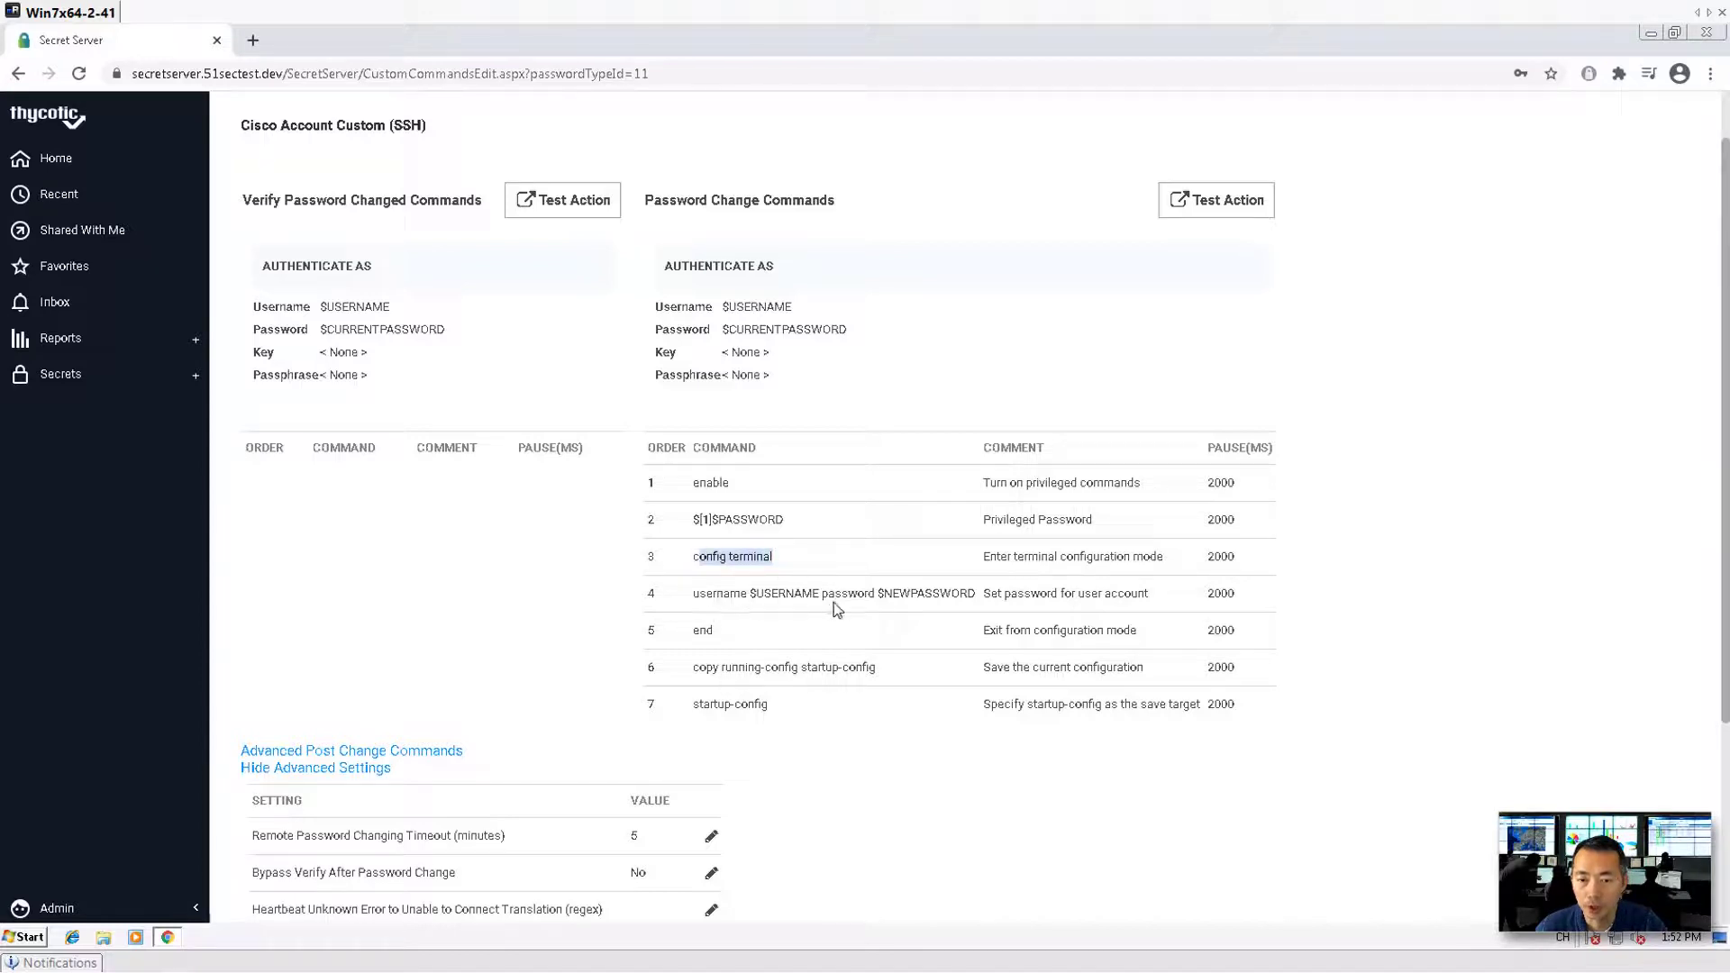
click(786, 639)
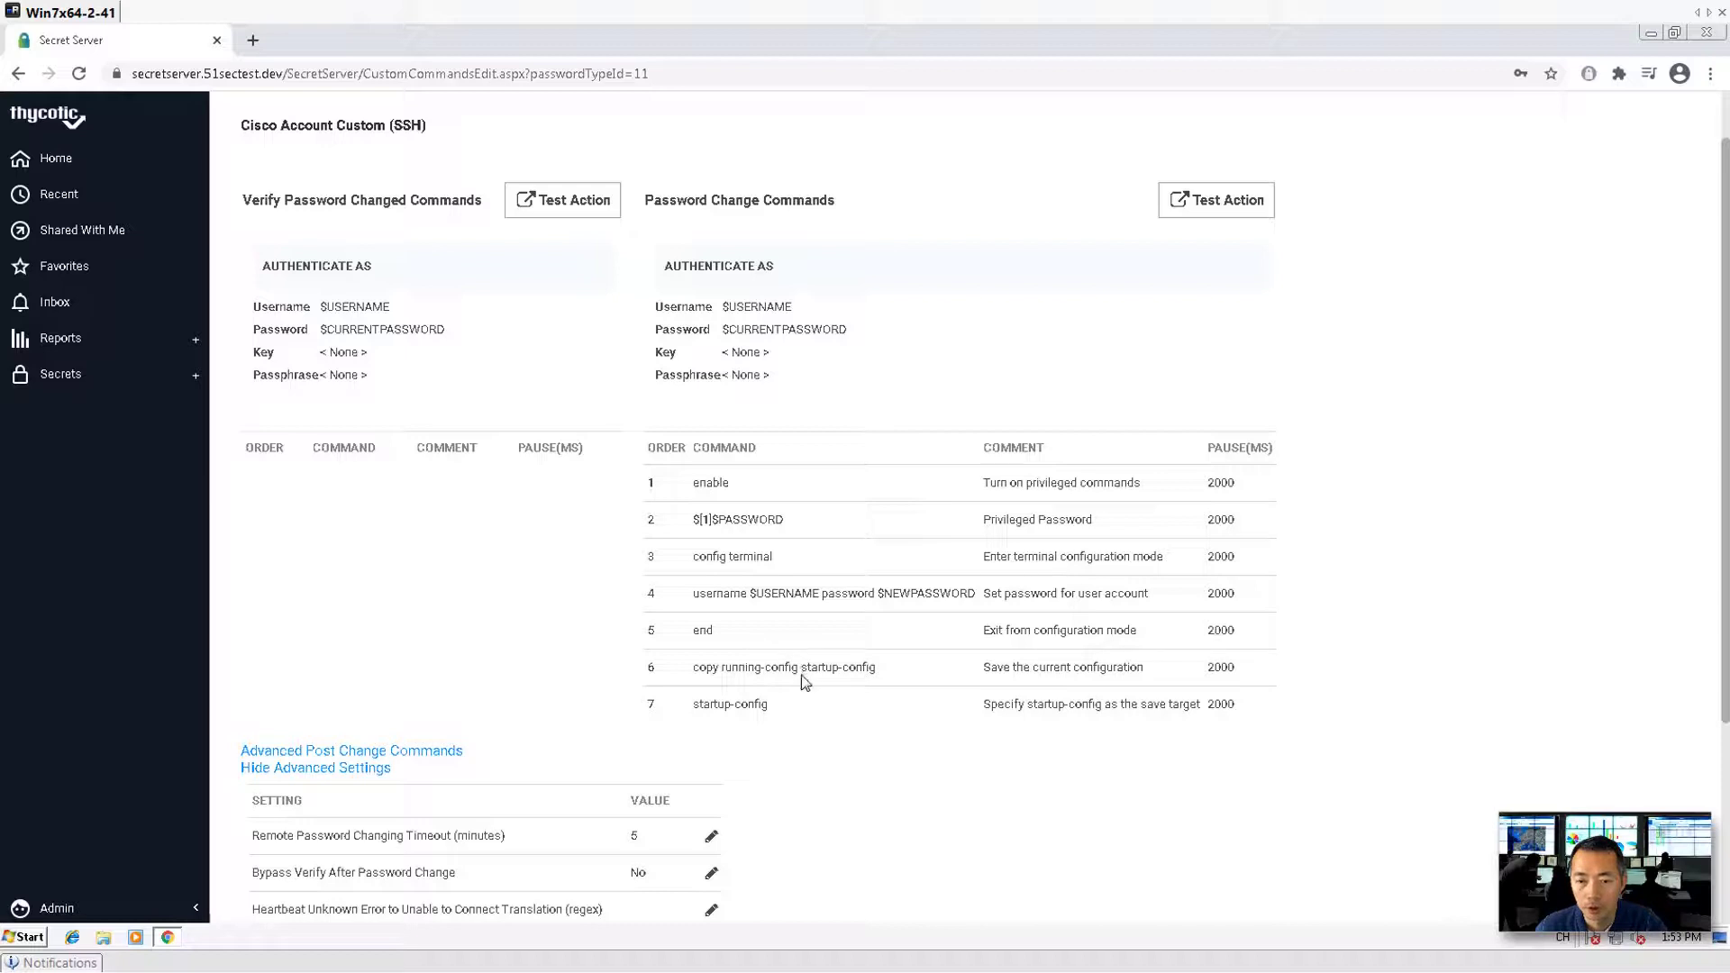
drag(780, 712, 569, 643)
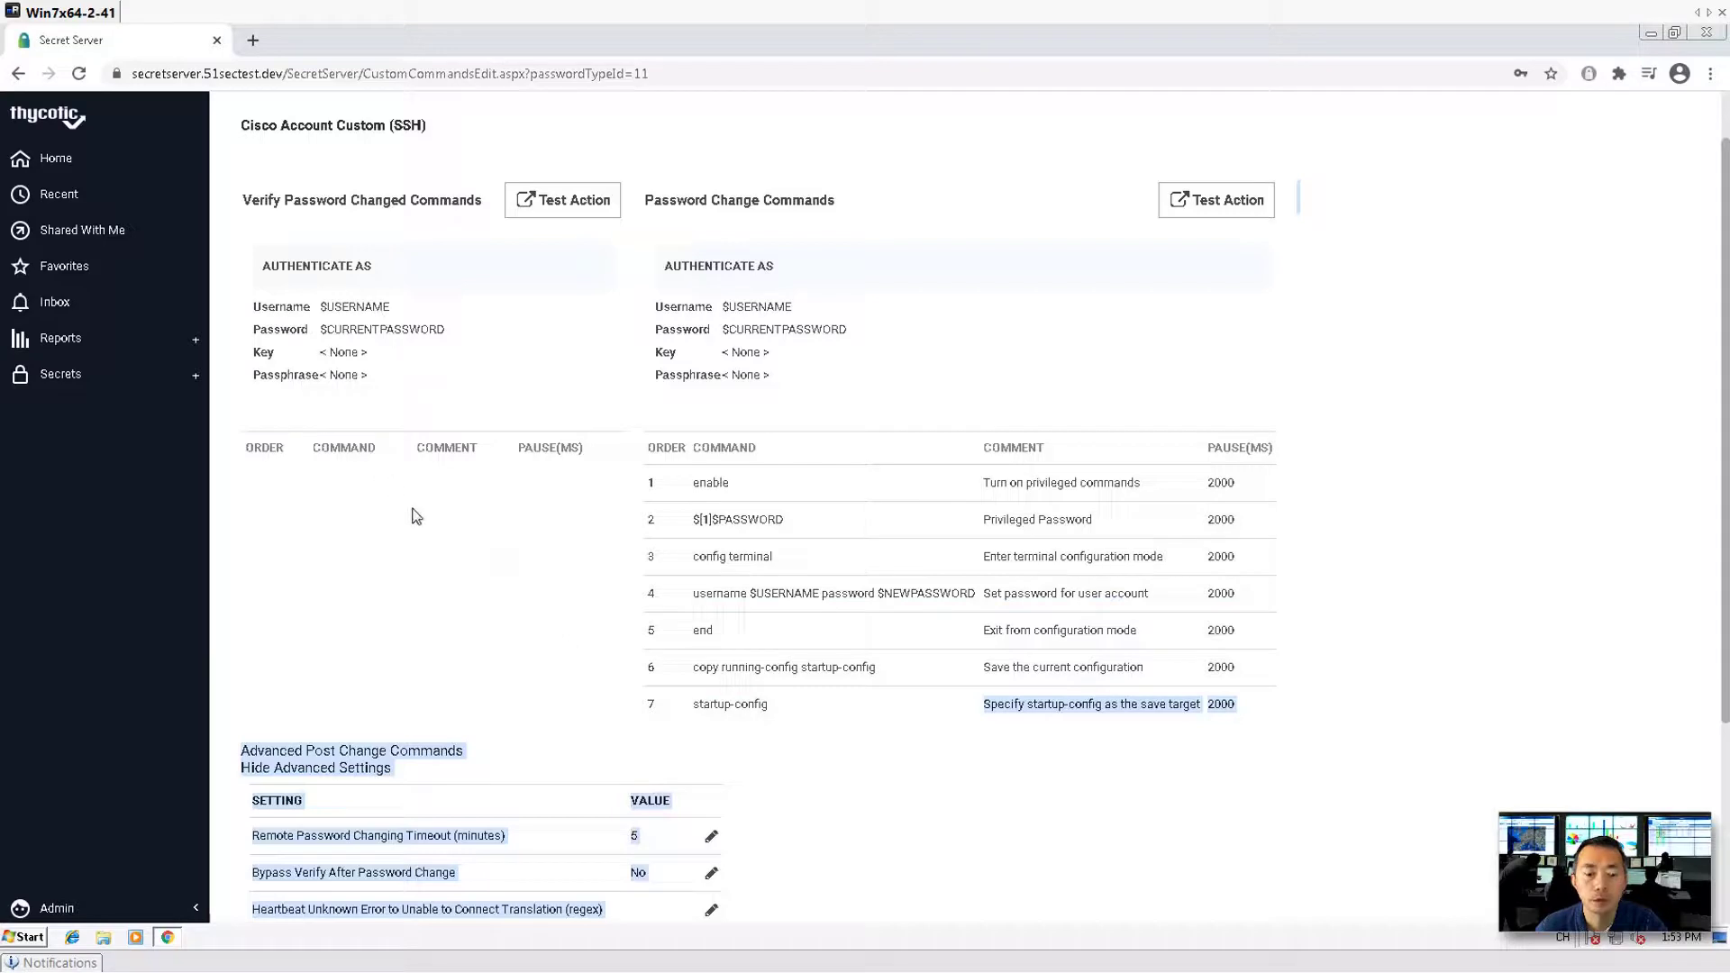
scroll(417, 516, down, 3)
click(835, 829)
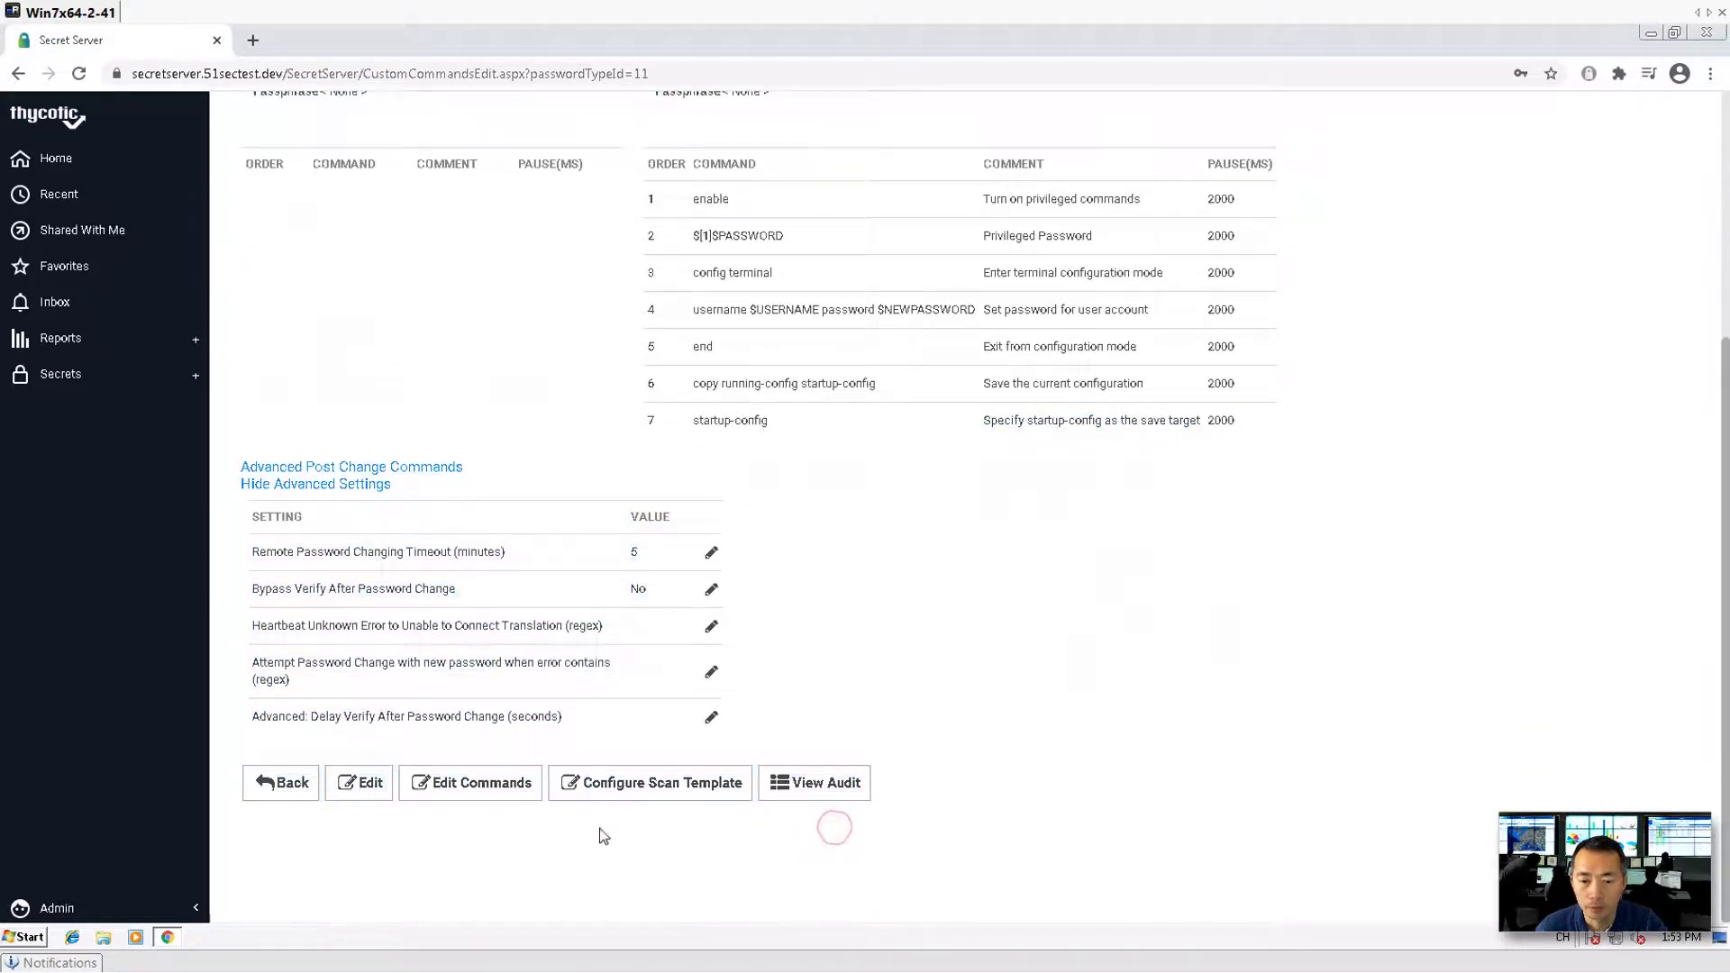
Start a new password changer with Unix Account Custom (SSH) as the base.
click(300, 783)
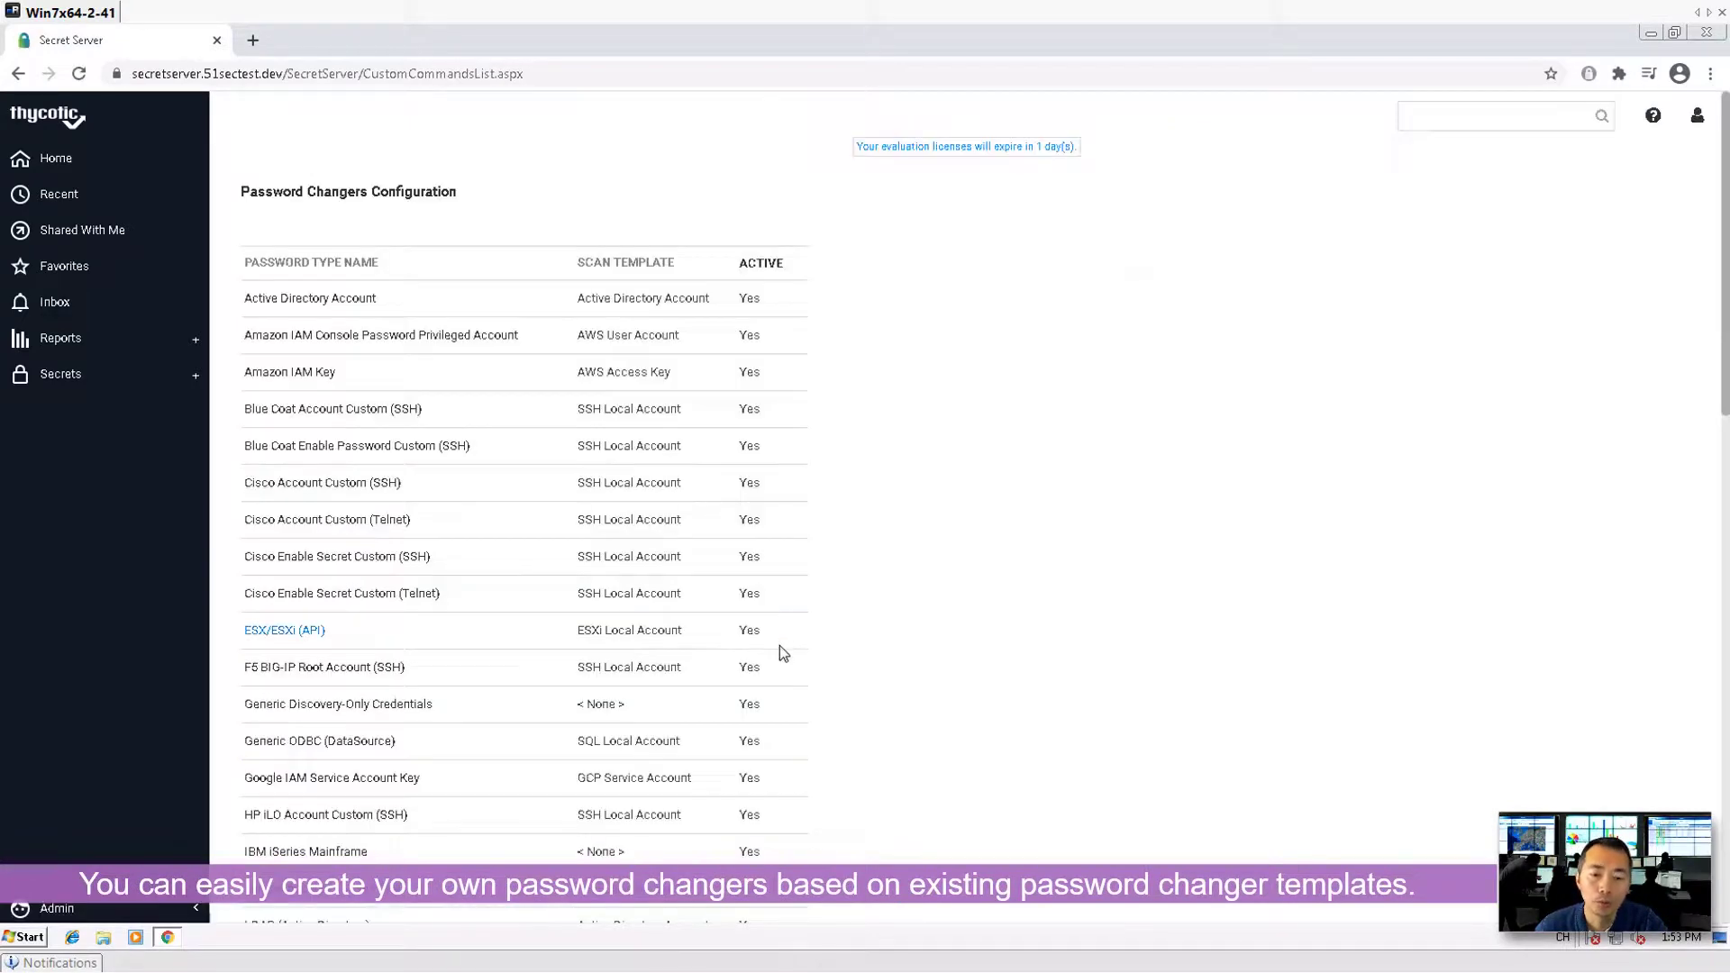
scroll(789, 674, down, 15)
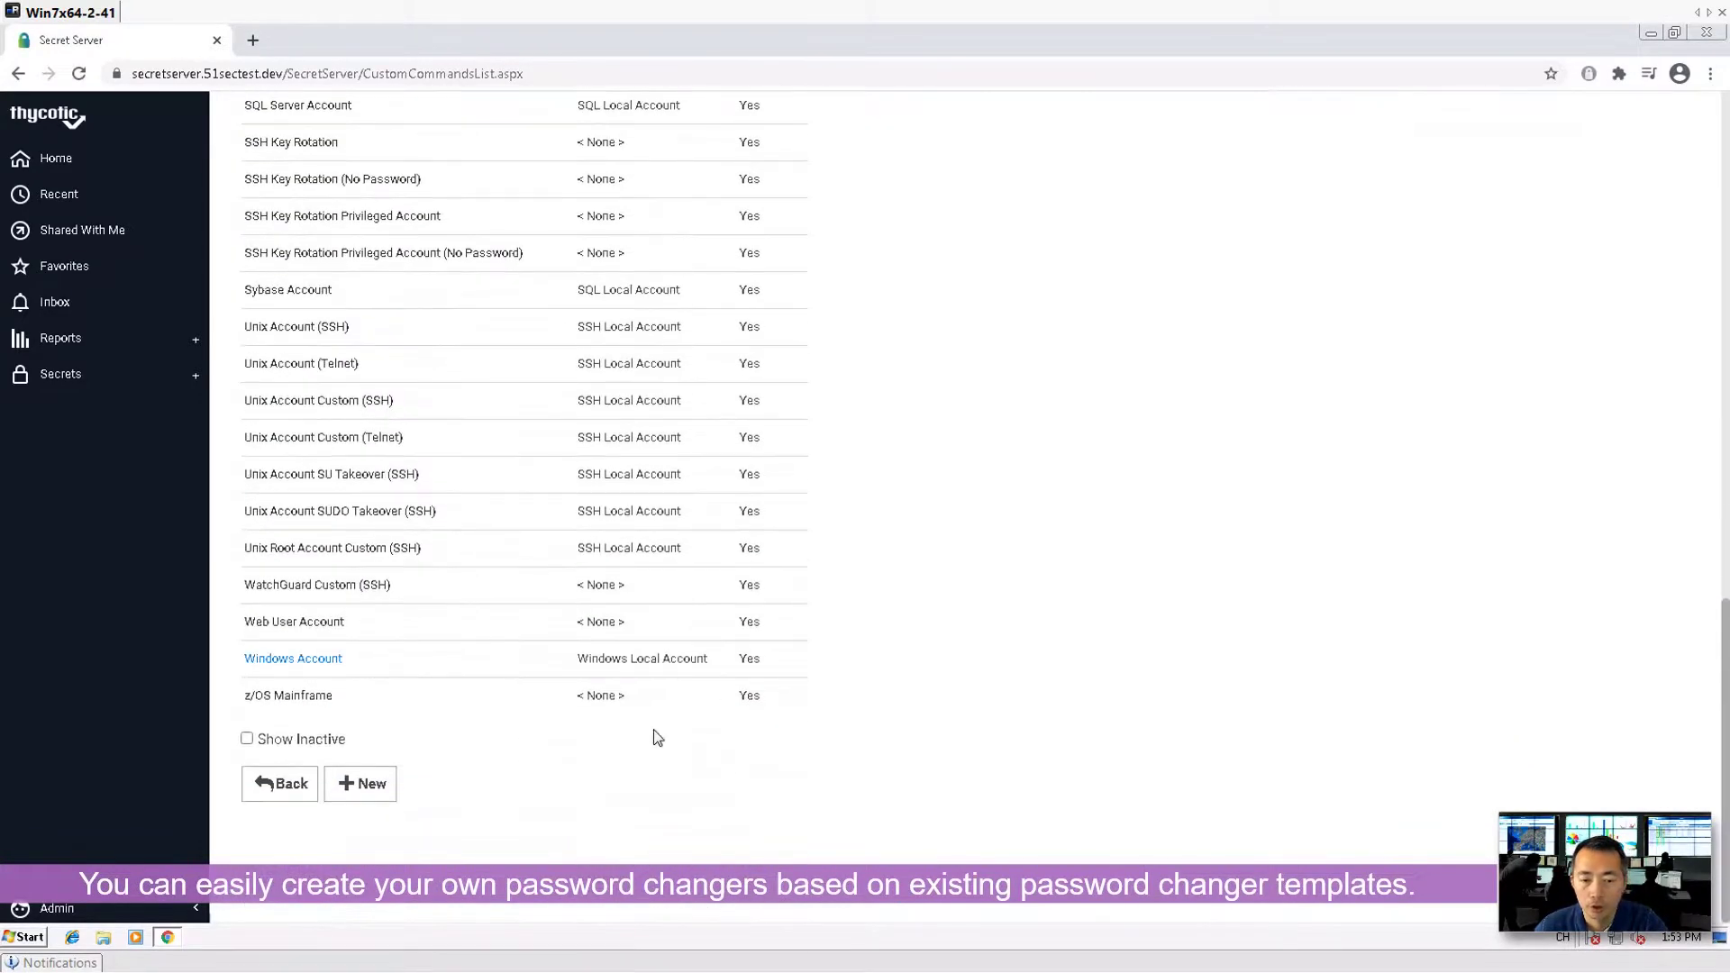
click(366, 783)
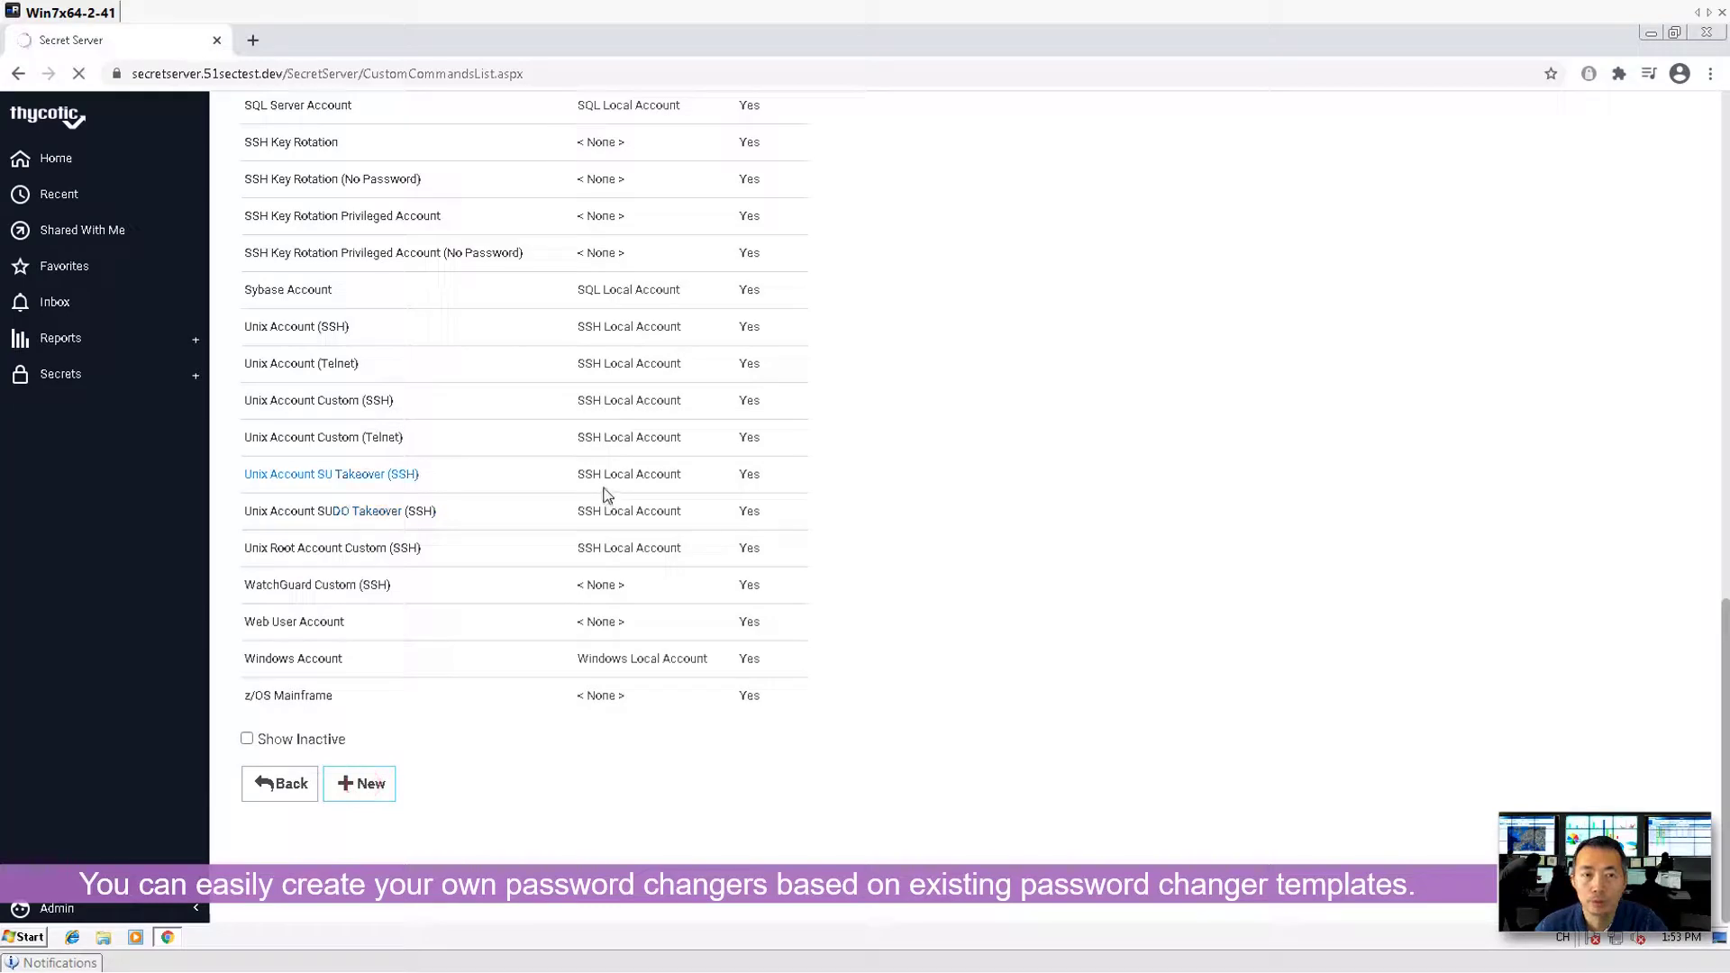
click(545, 246)
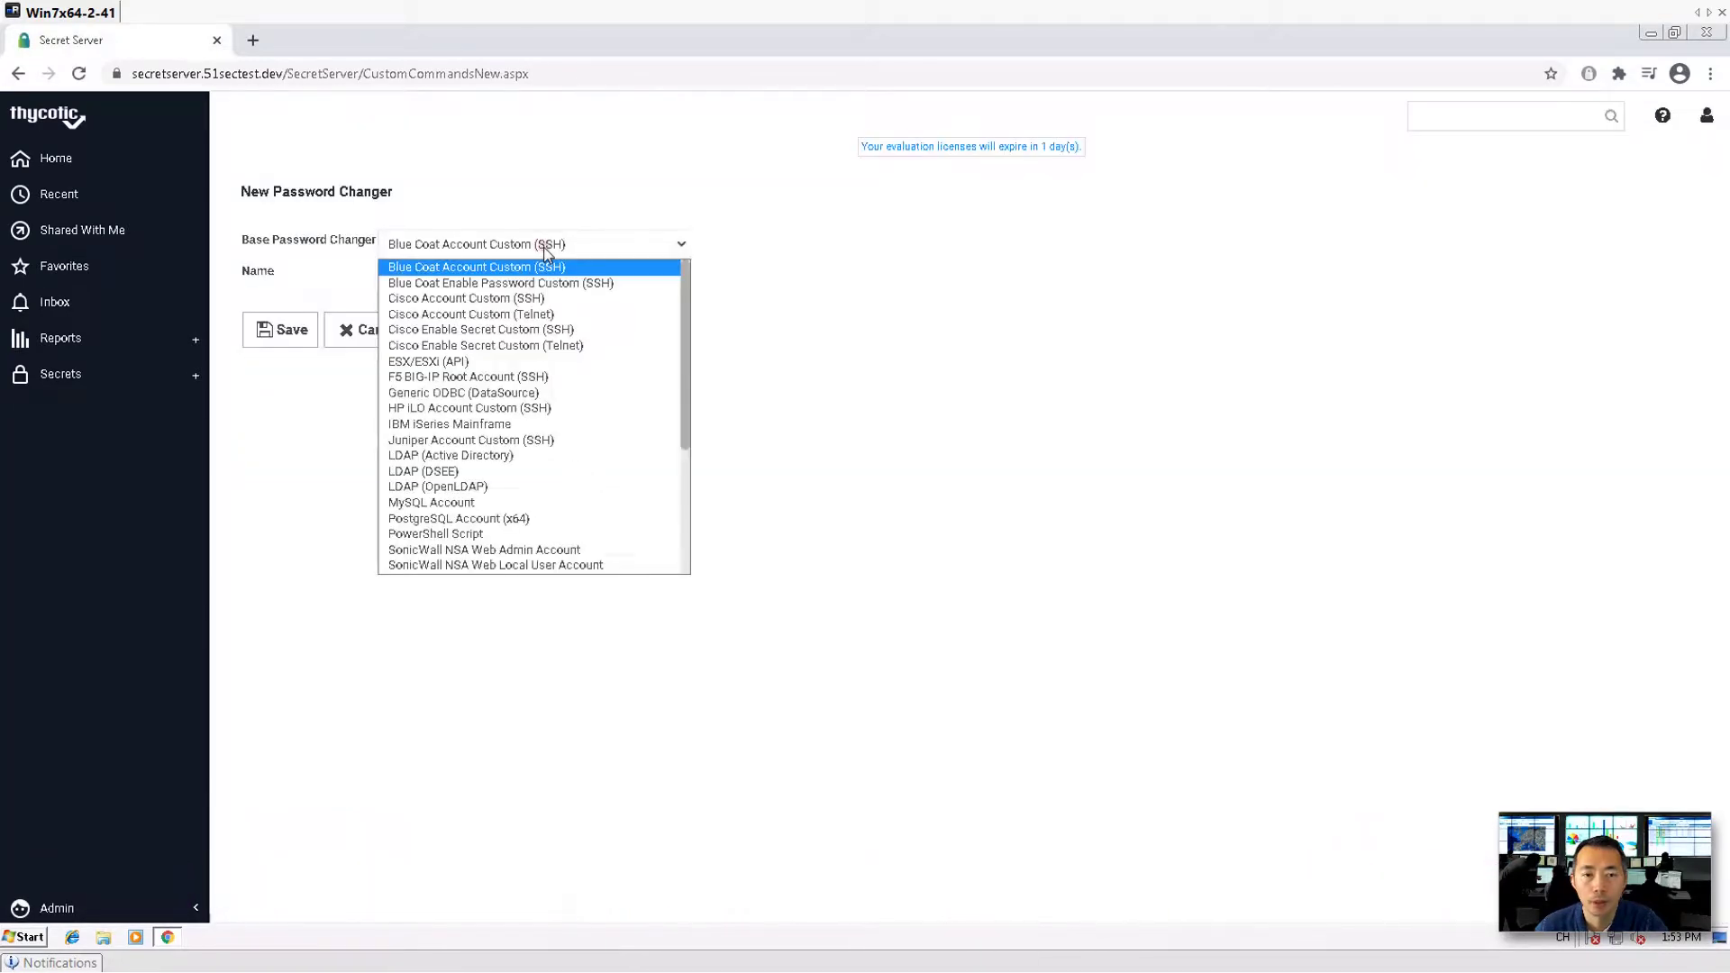
click(688, 468)
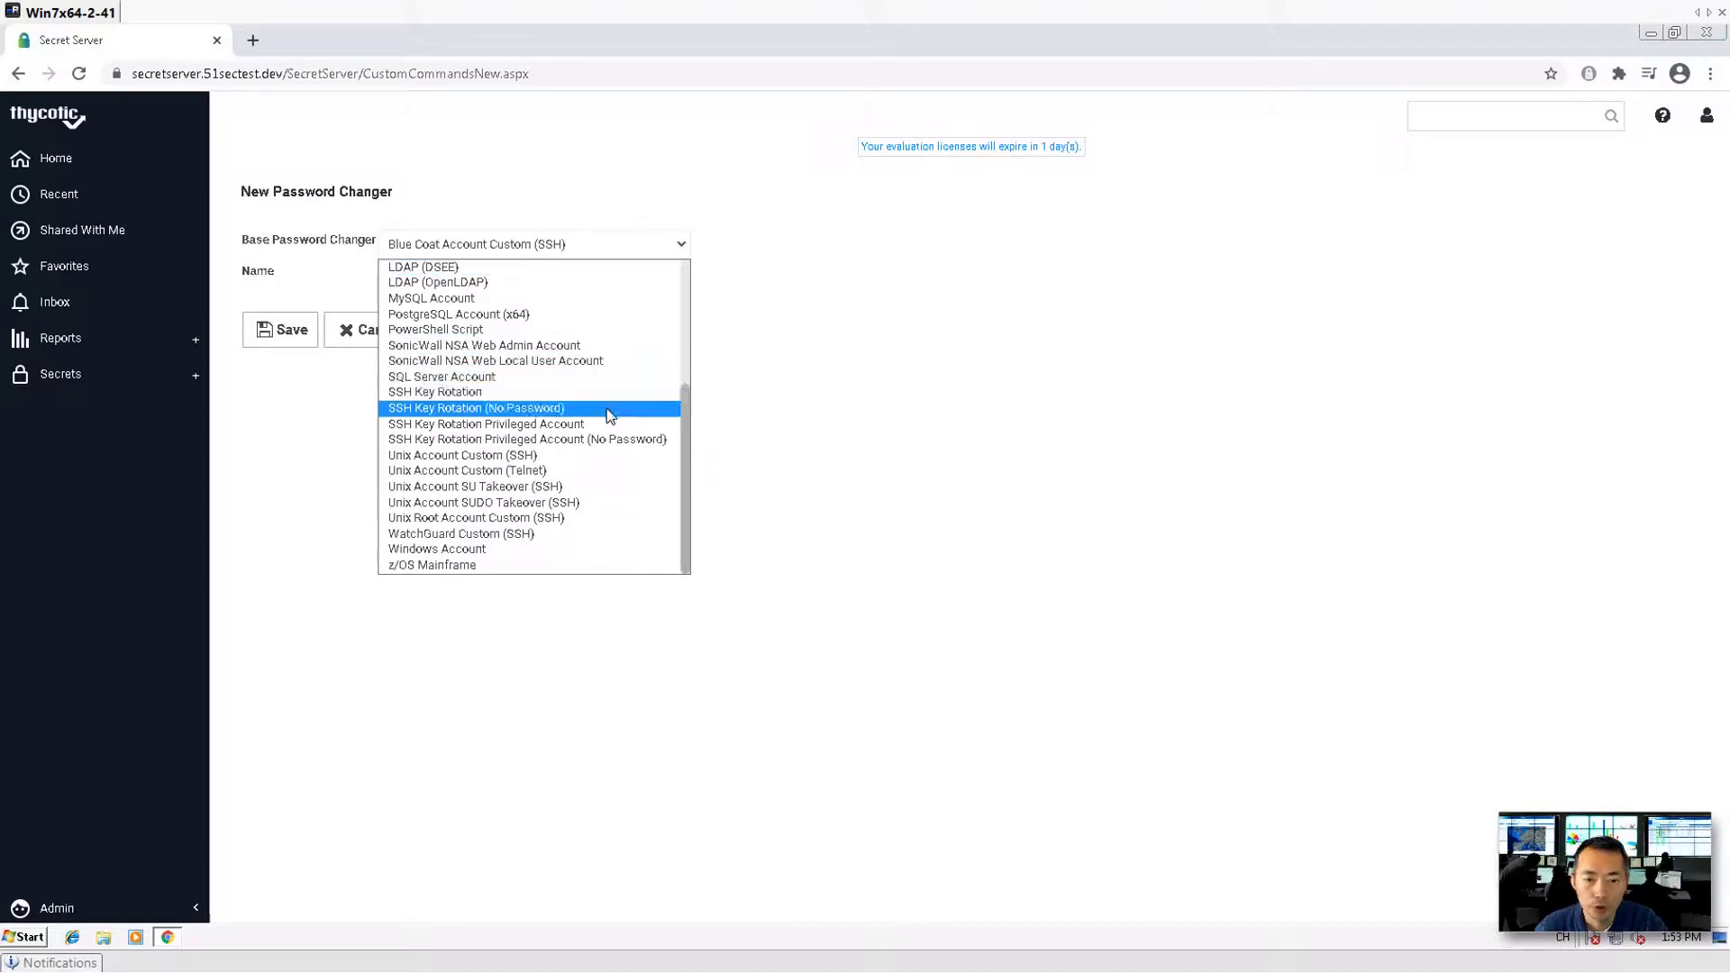
click(609, 457)
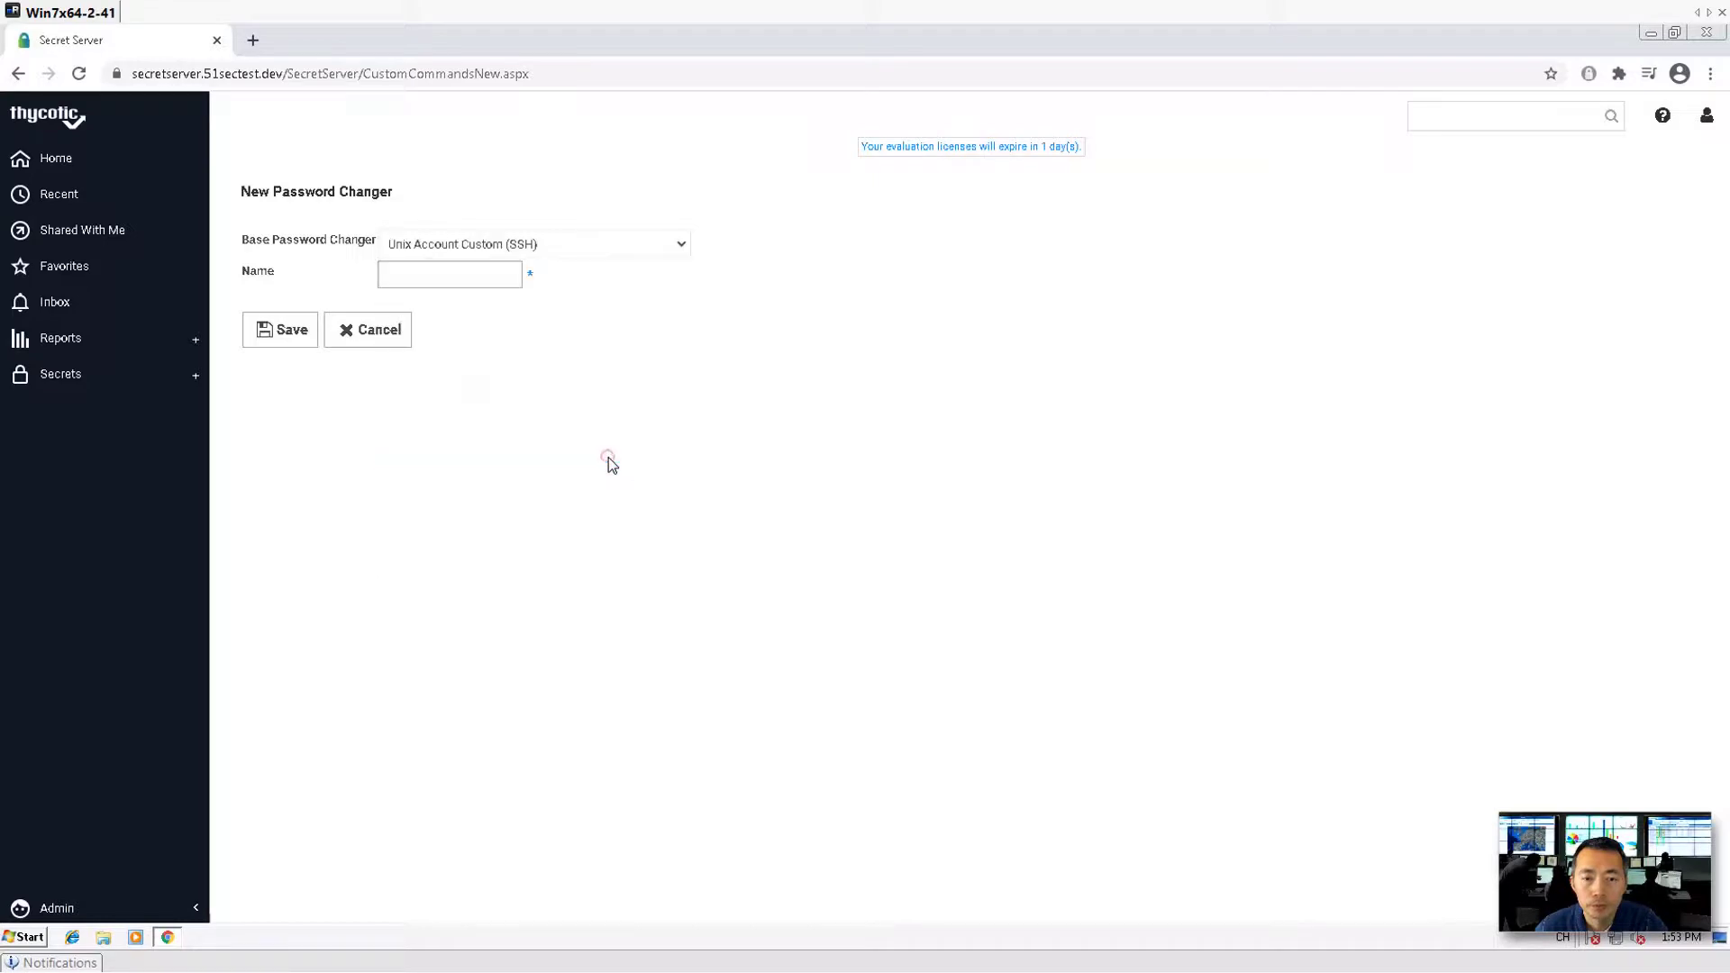
Name the new changer '51Sec Linux Account SSH' and save it.
click(477, 278)
text(51Sec Linux Ac)
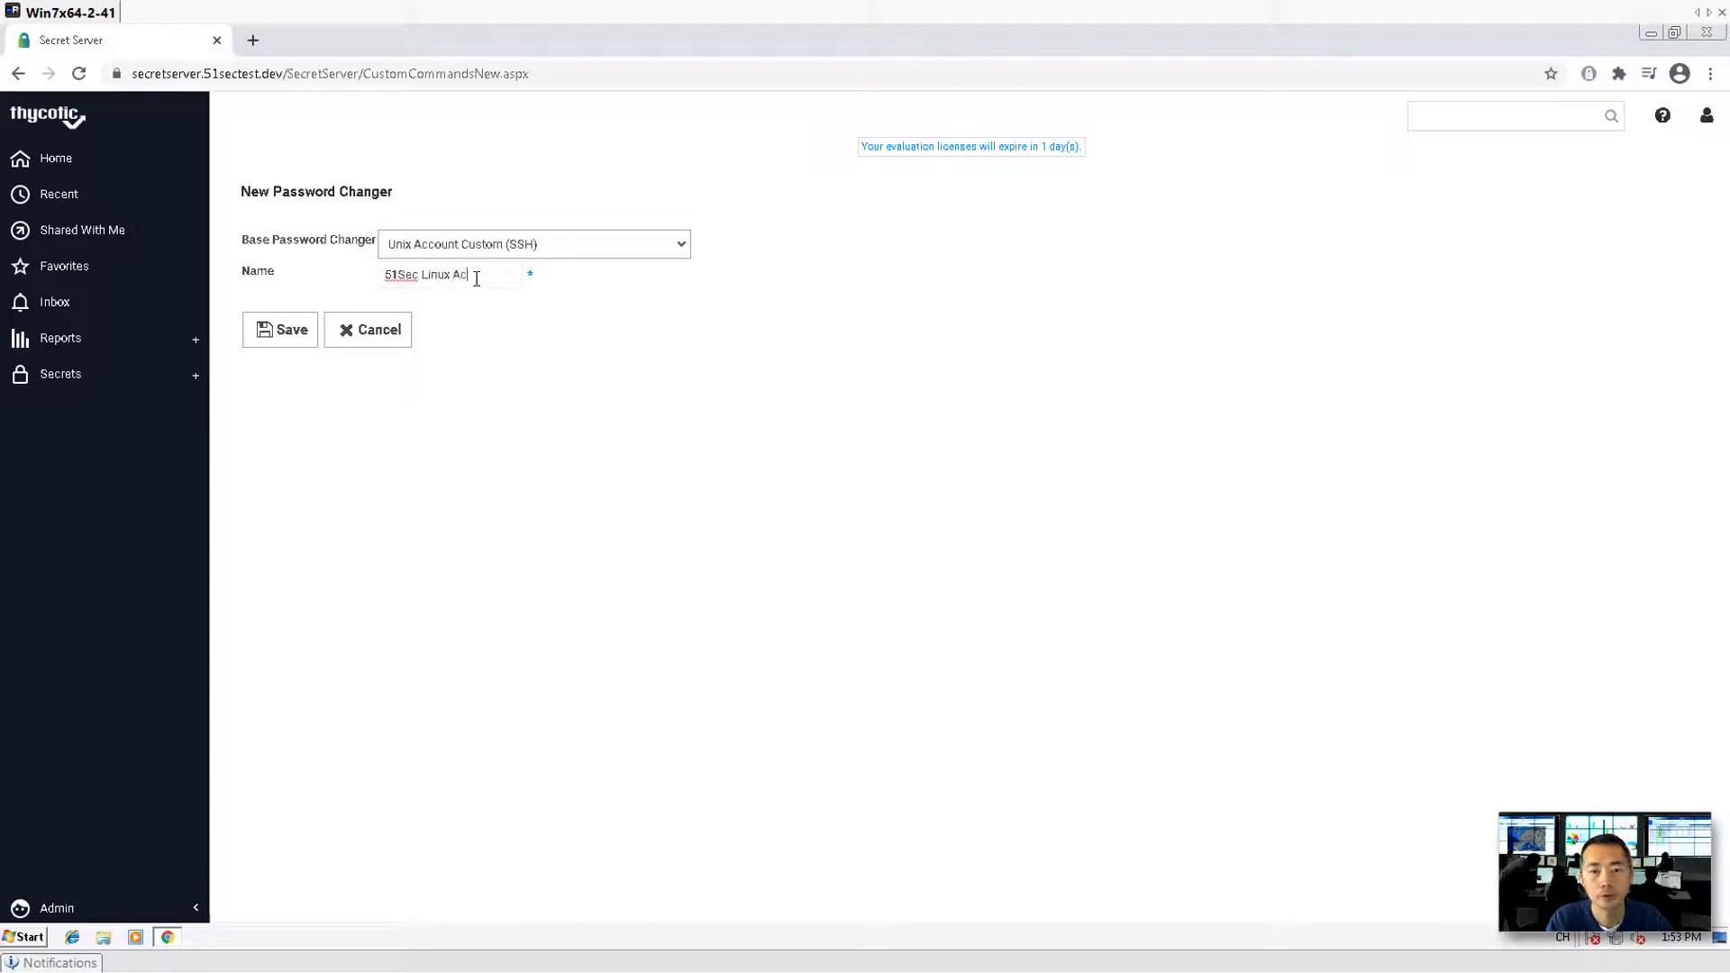
text(count SSH)
key(Home)
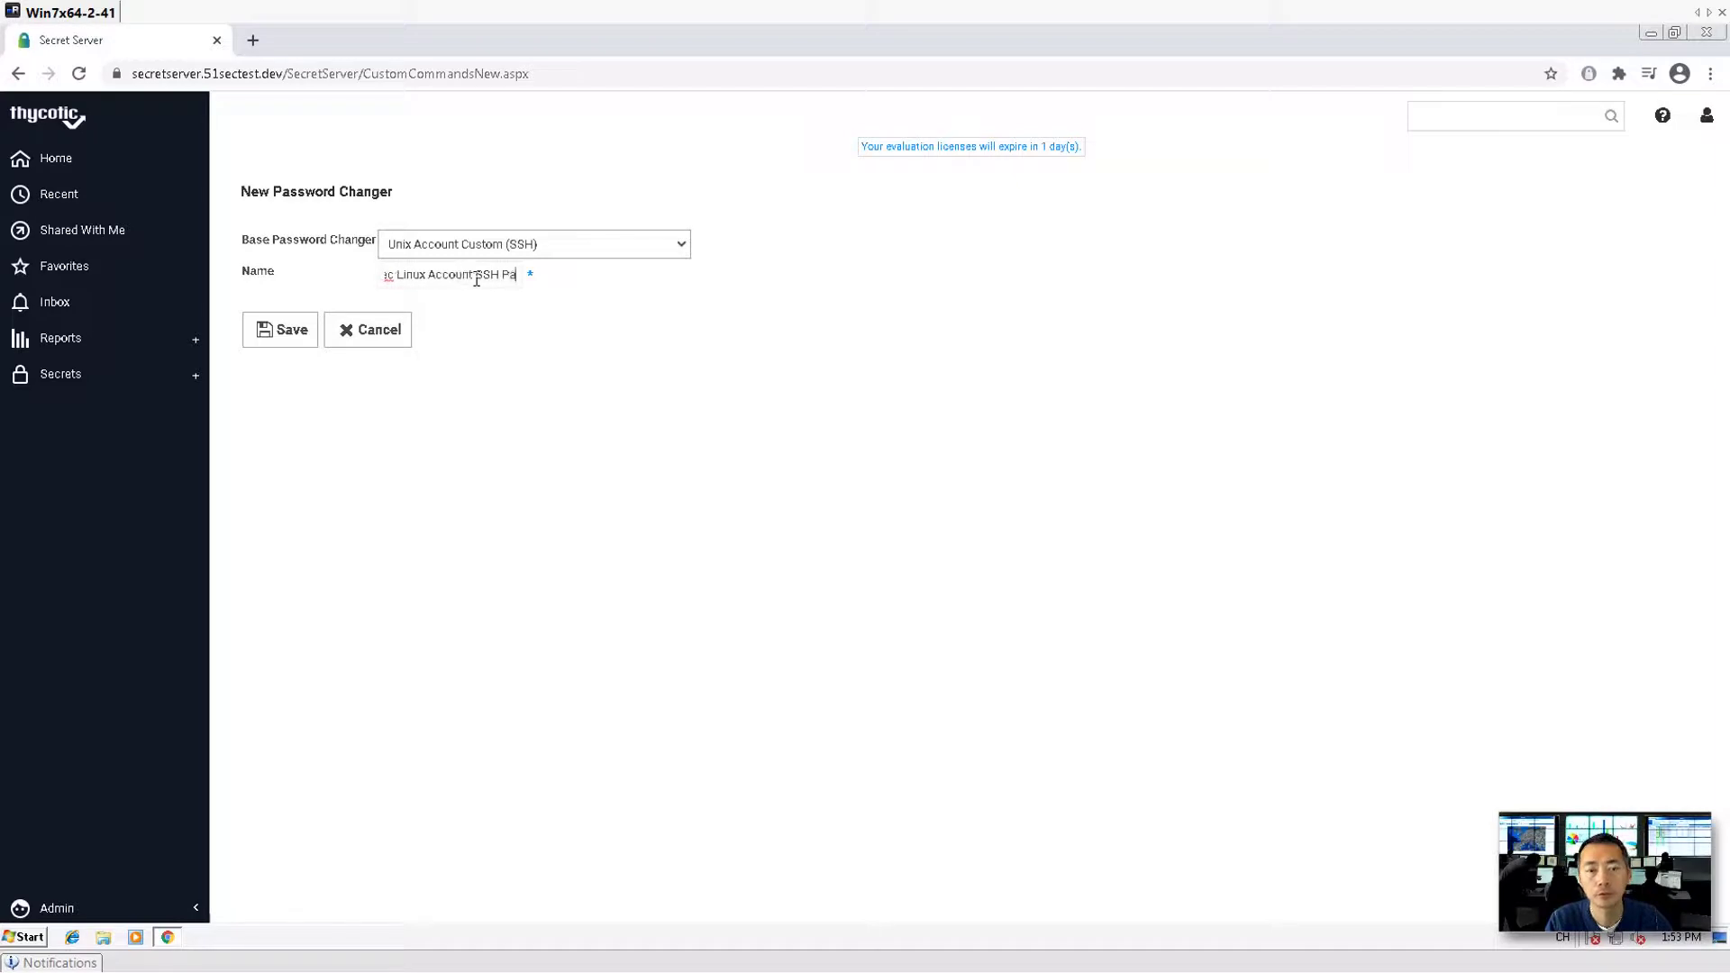
key(Delete)
key(Delete)
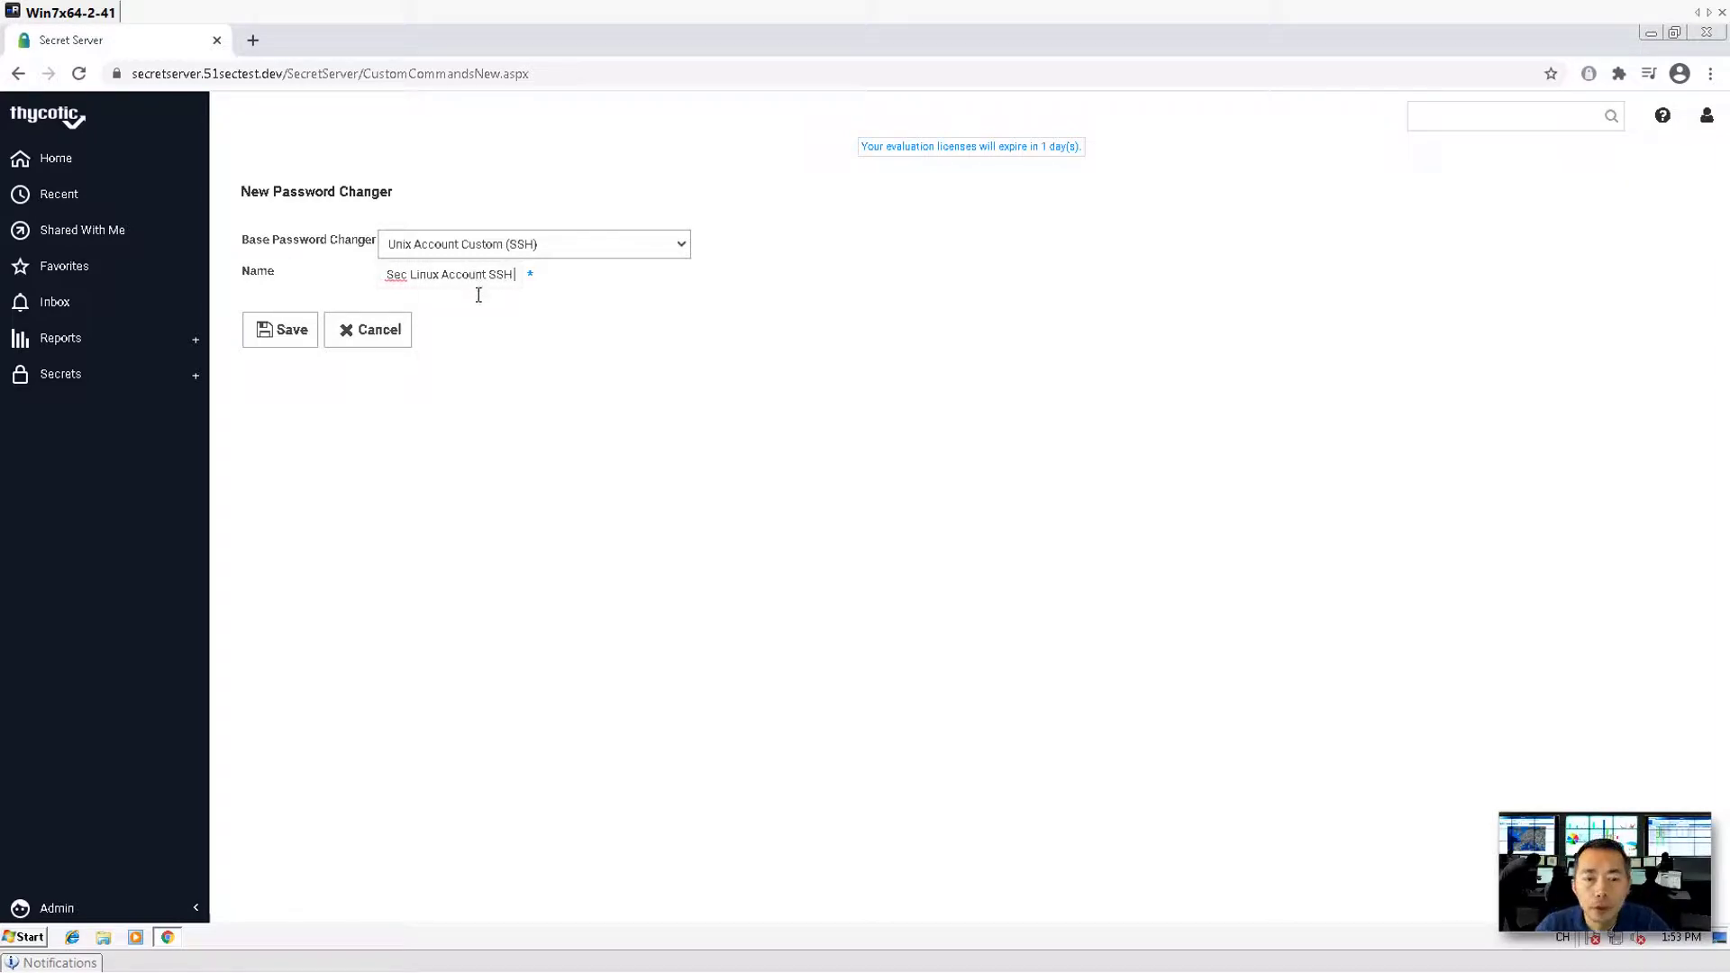
click(302, 332)
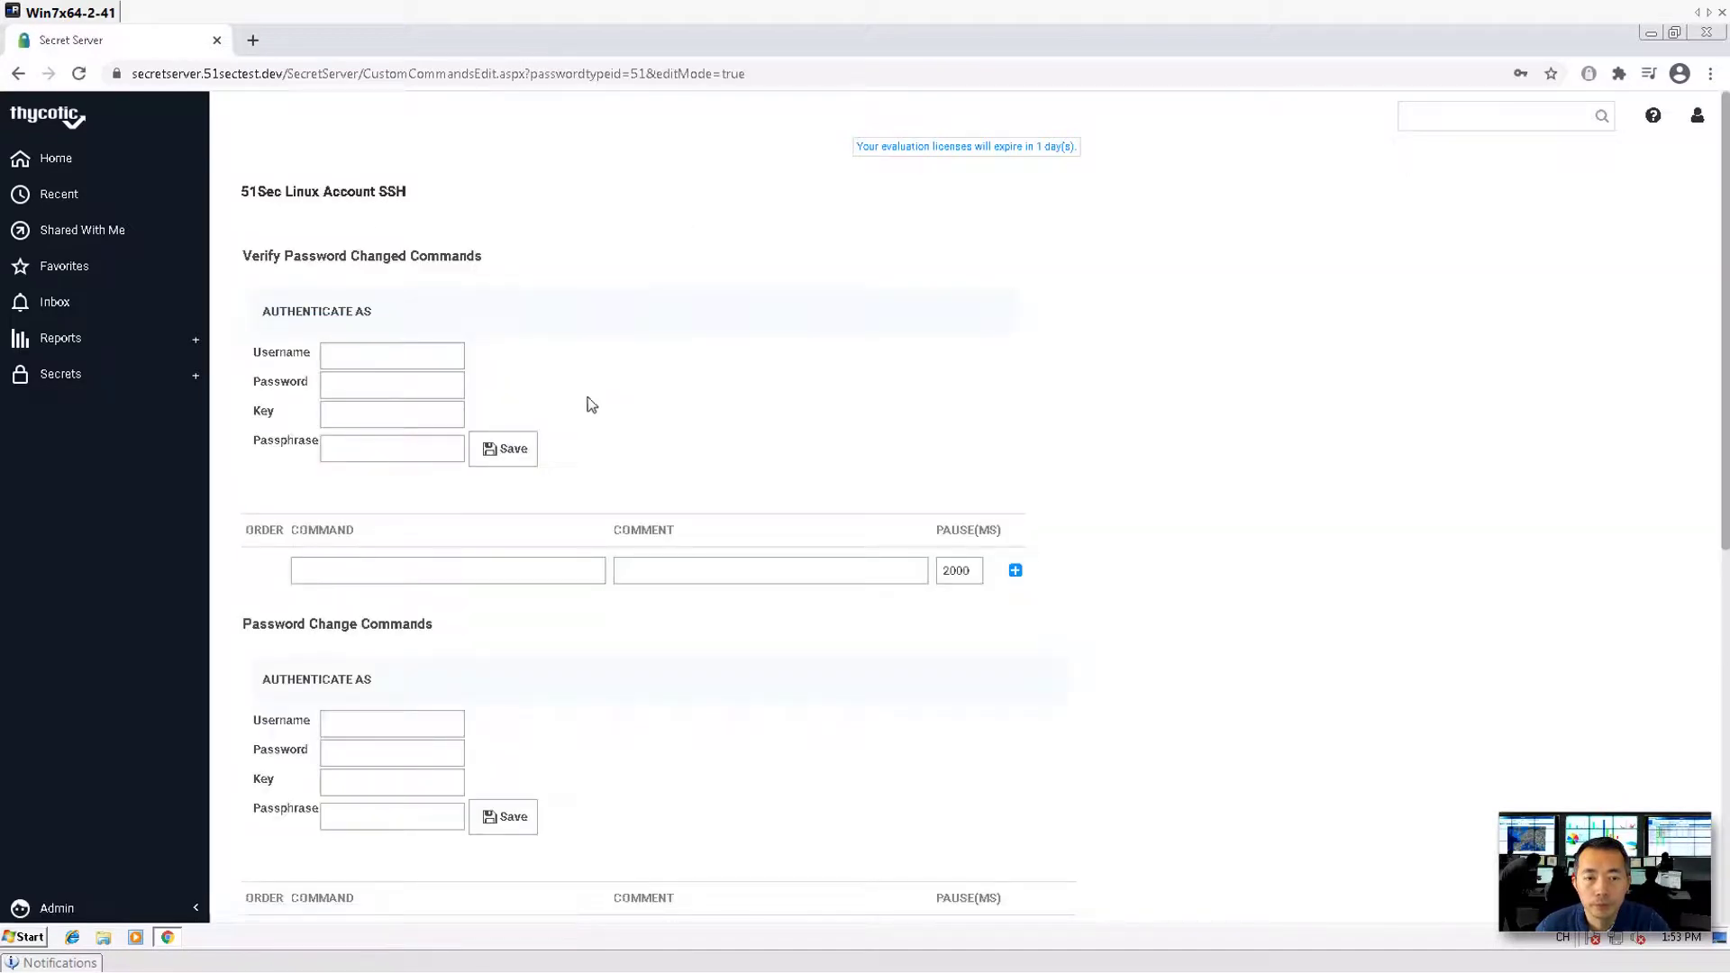
Review the verify step's Authenticate As Username, Password and Passphrase fields.
click(383, 351)
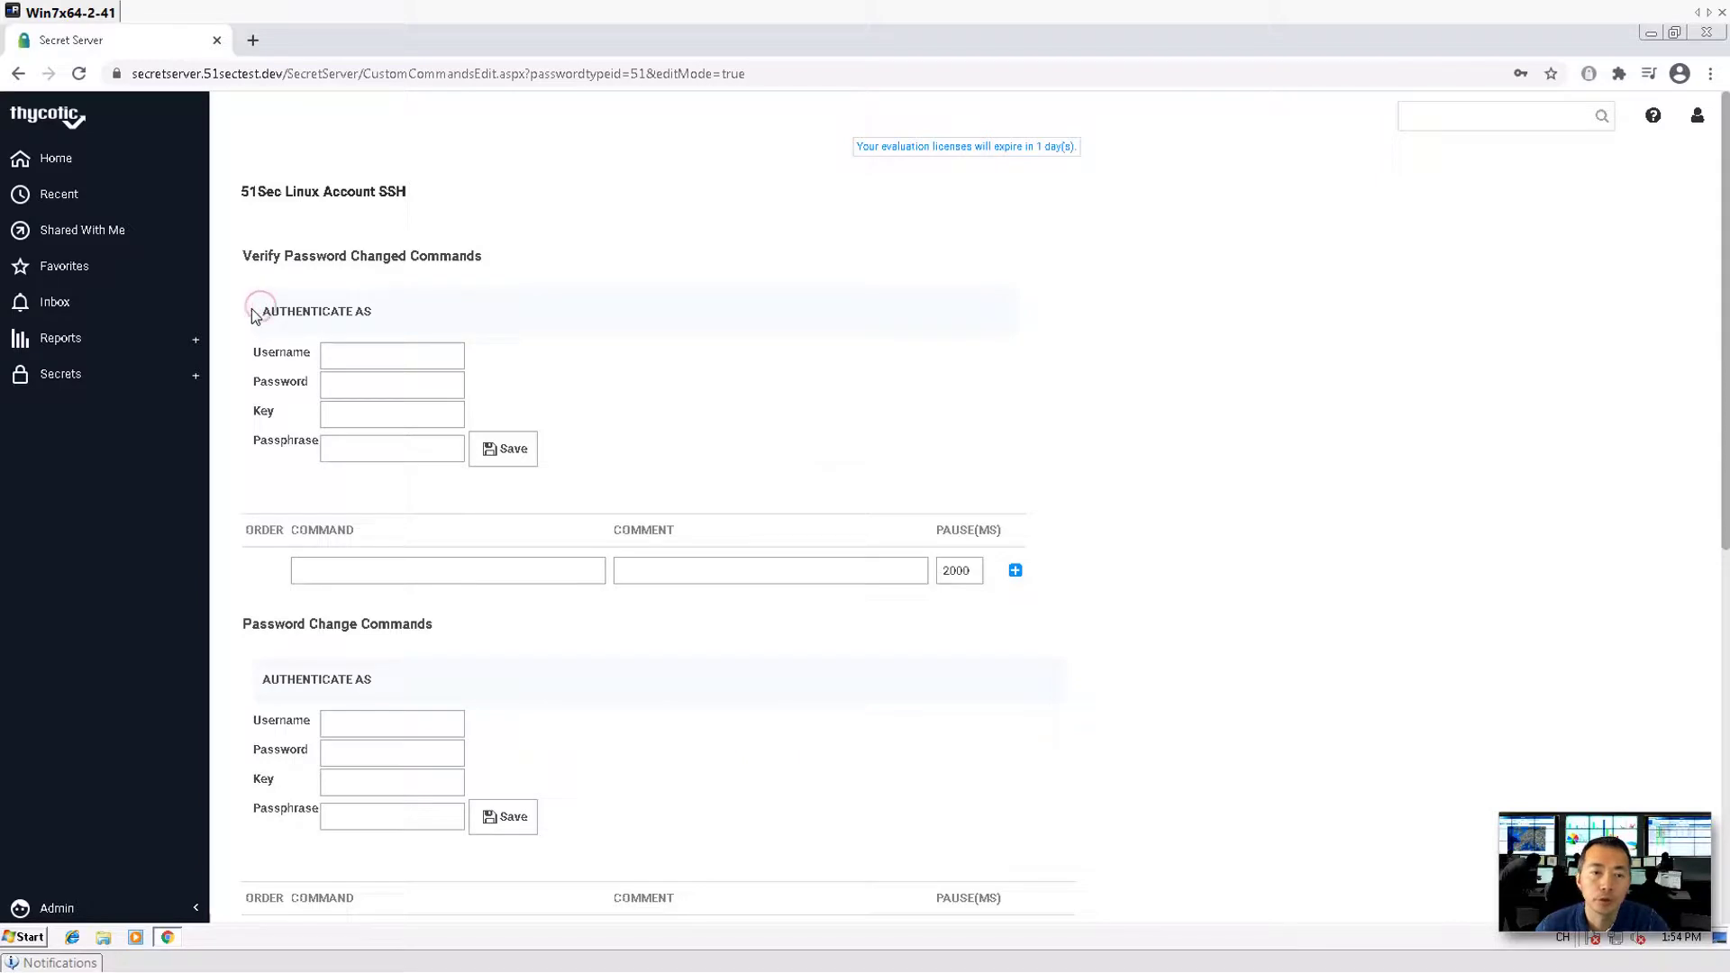
drag(255, 308, 355, 312)
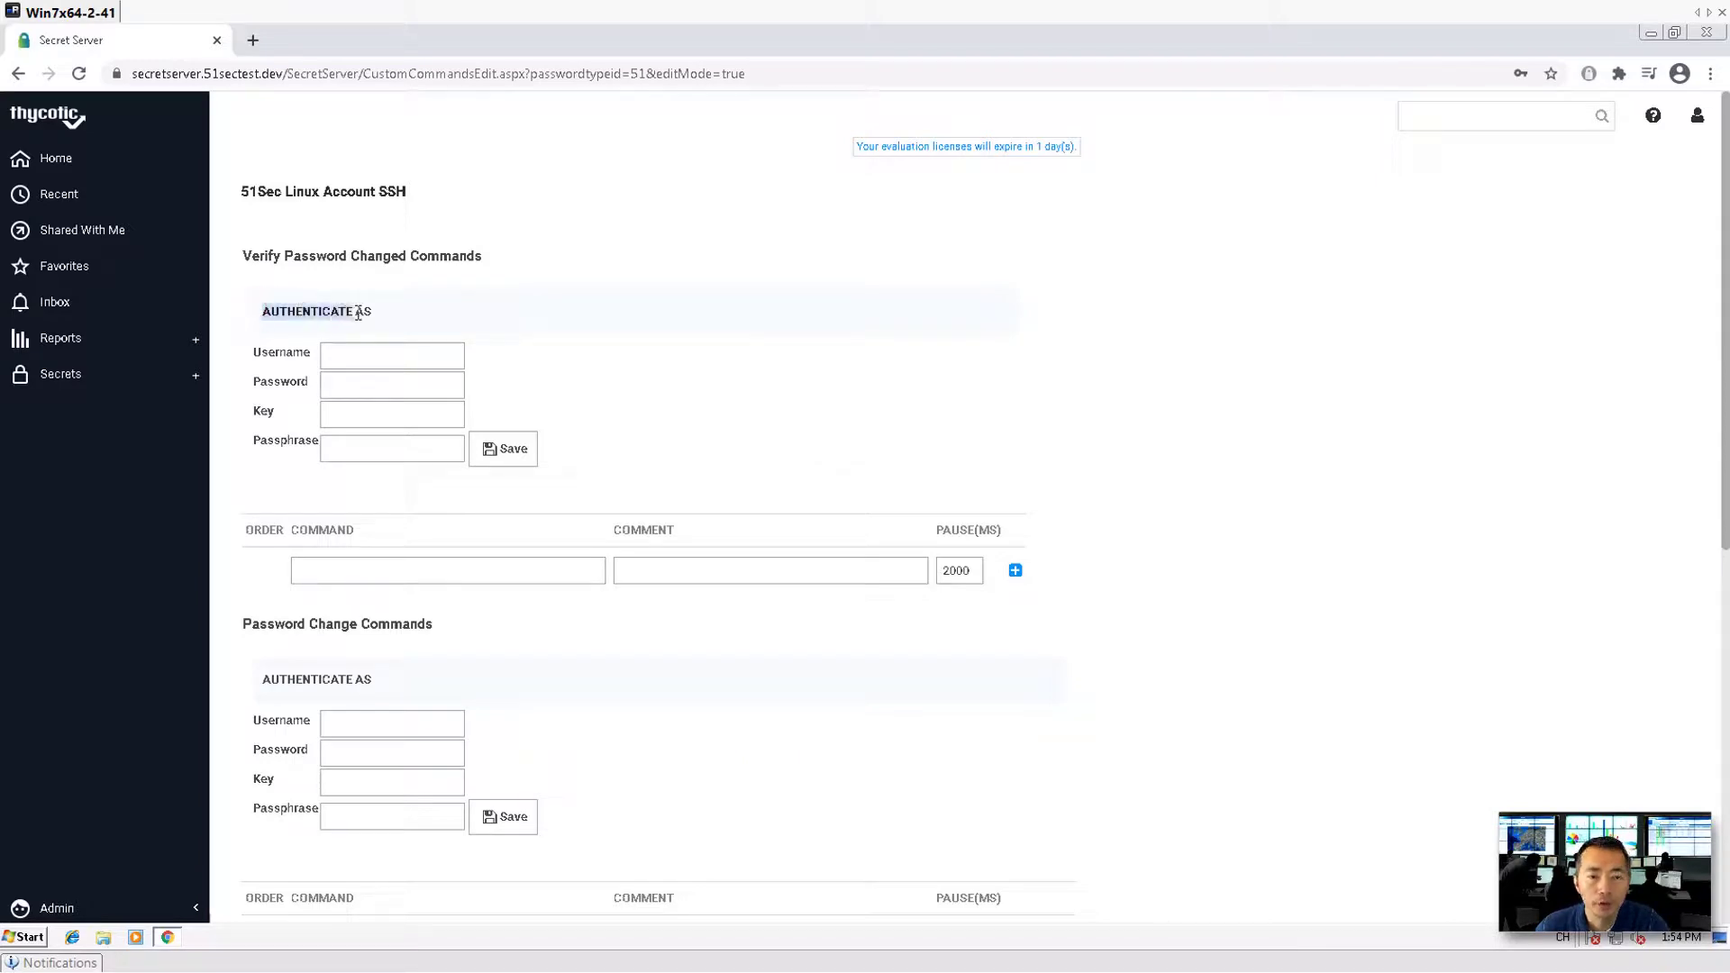
click(351, 357)
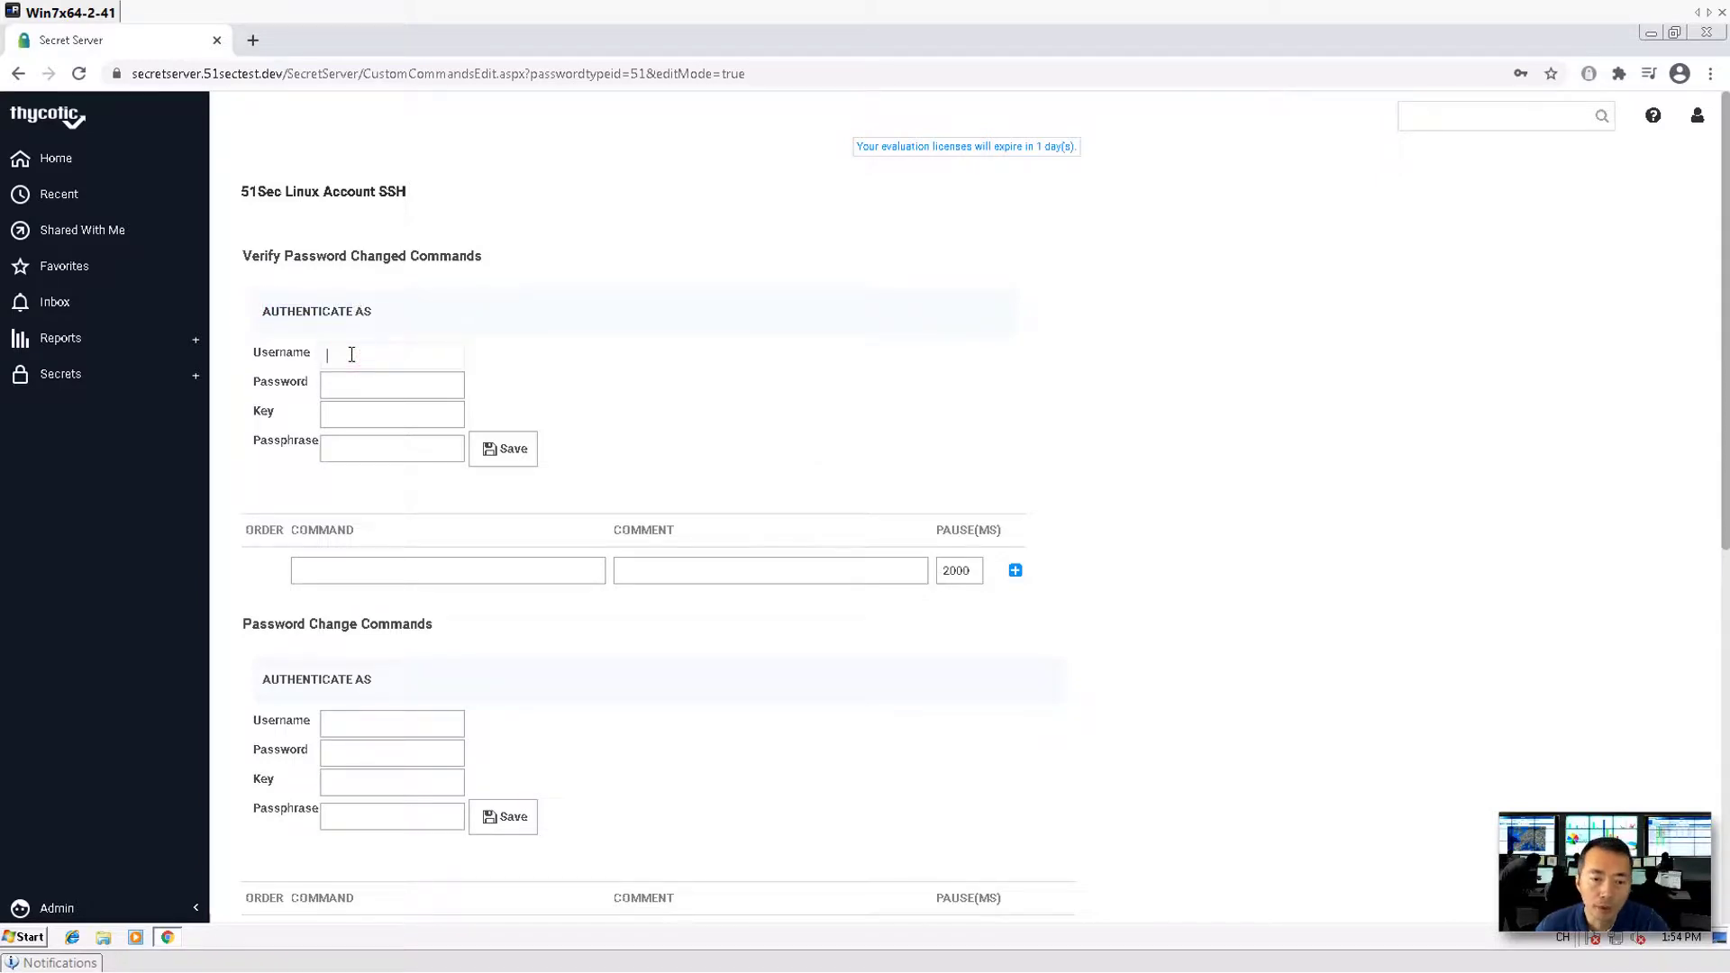
click(349, 386)
click(350, 448)
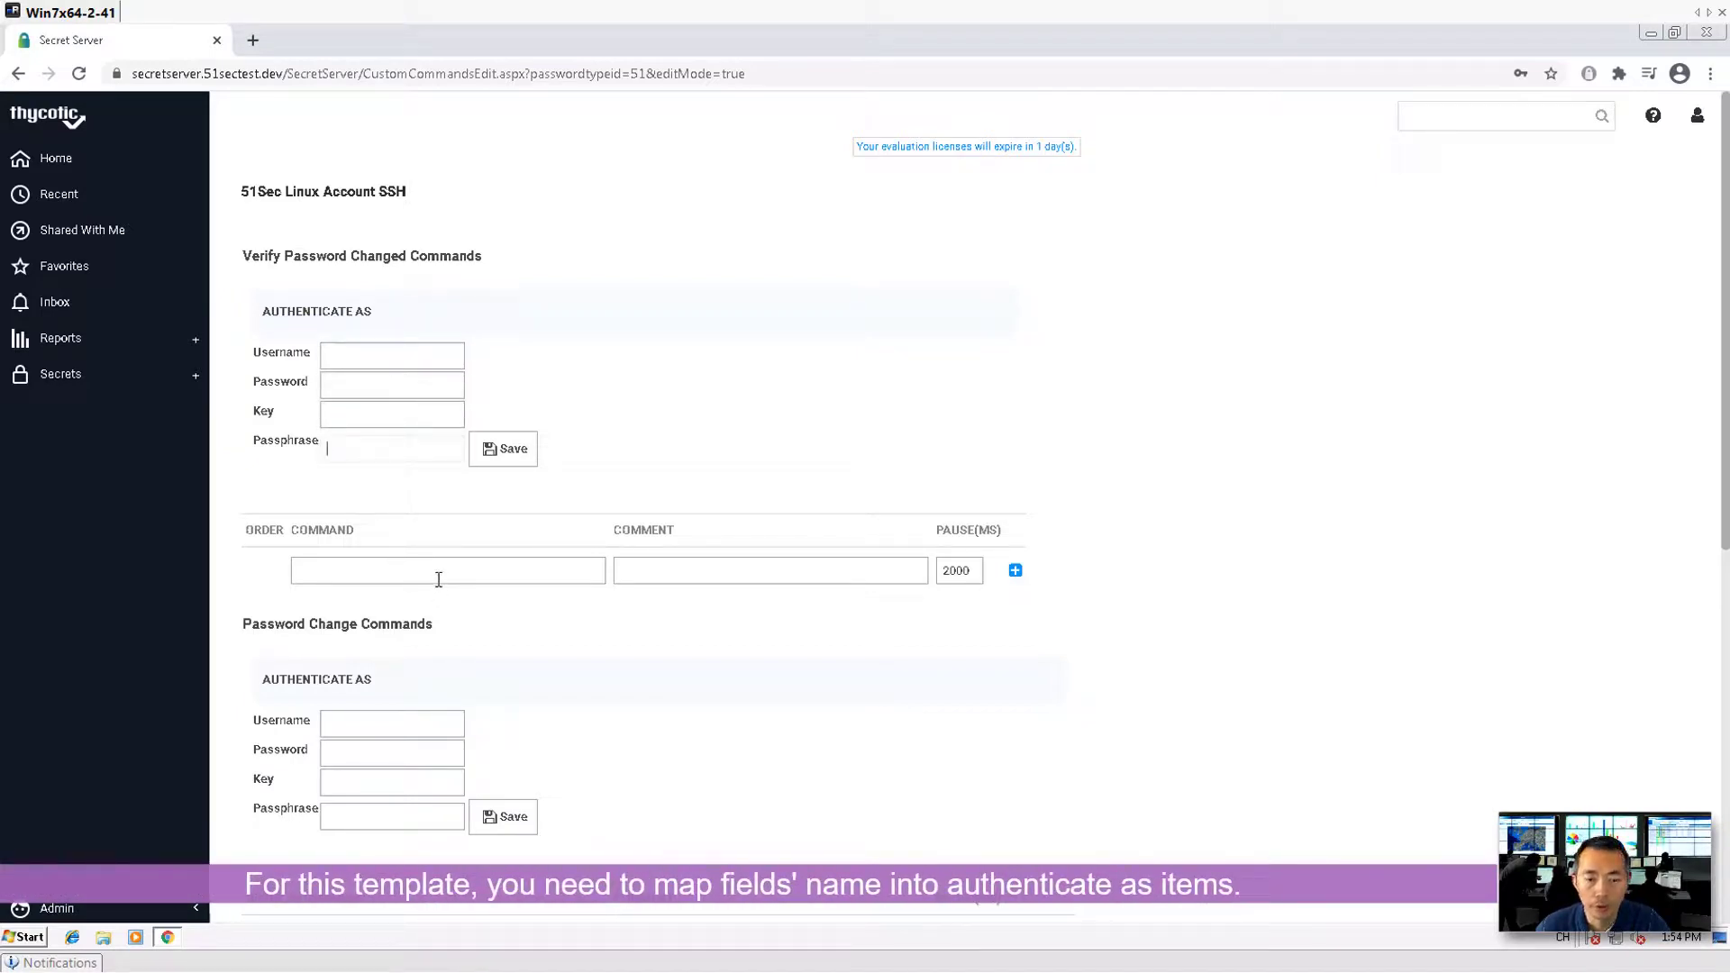
Highlight the Verify Password Changed and Password Change Commands sections in the editor.
scroll(541, 550, down, 2)
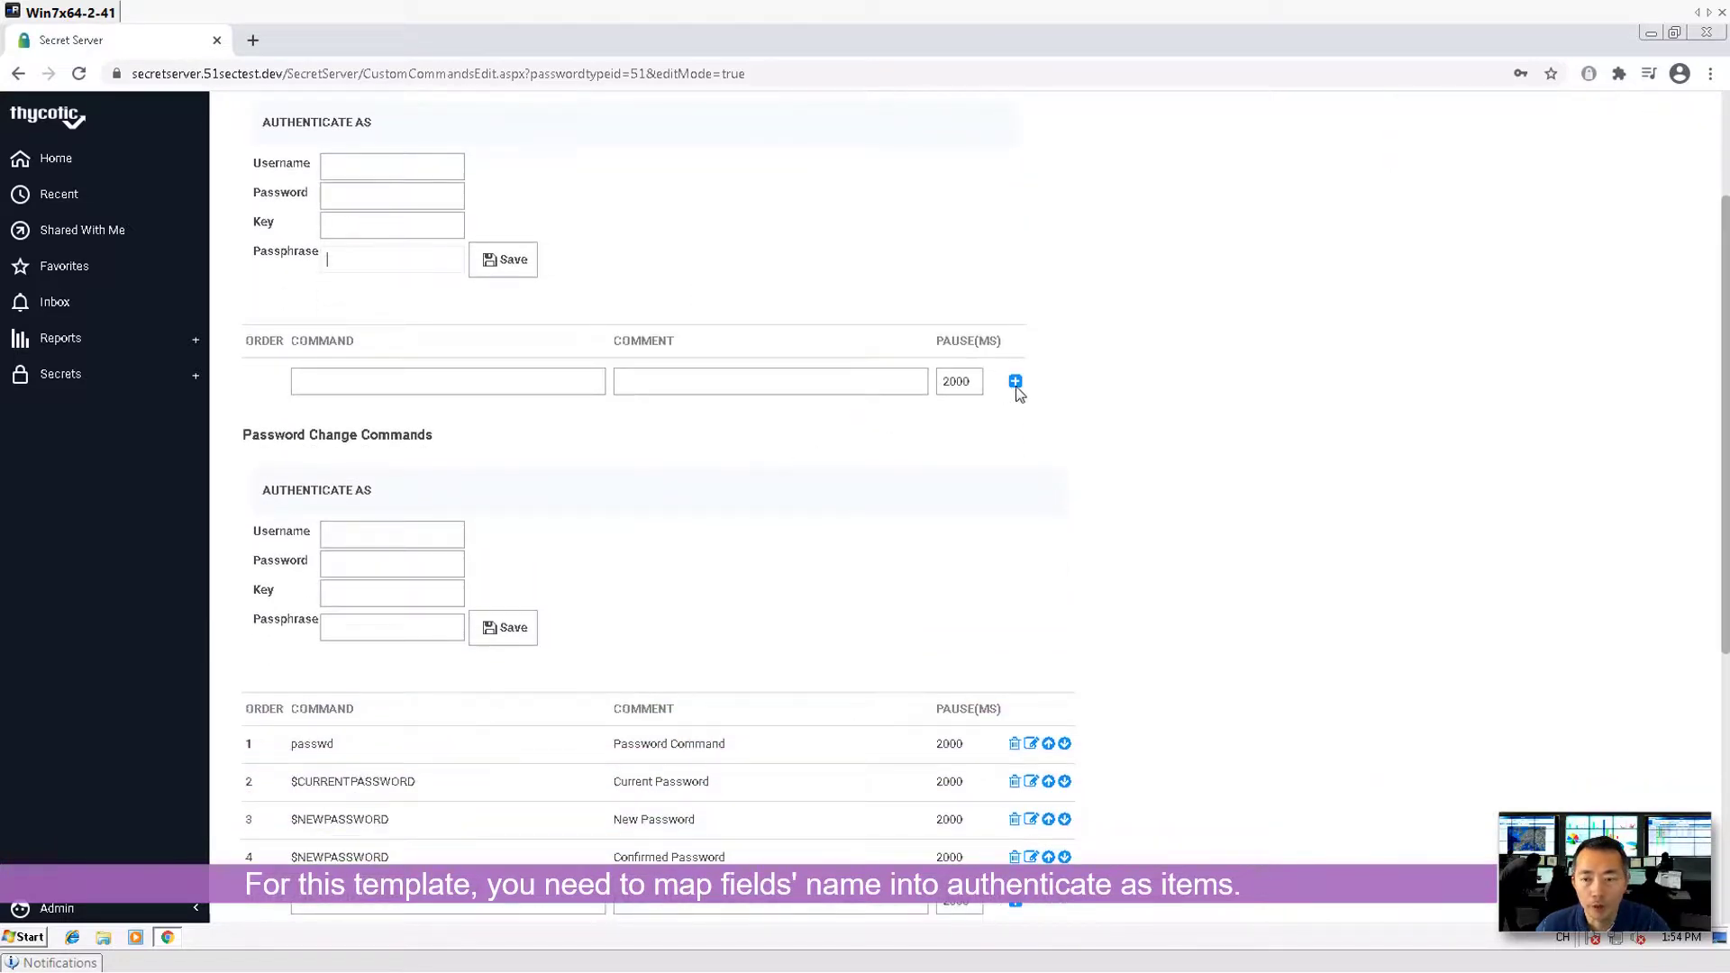
double_click(454, 433)
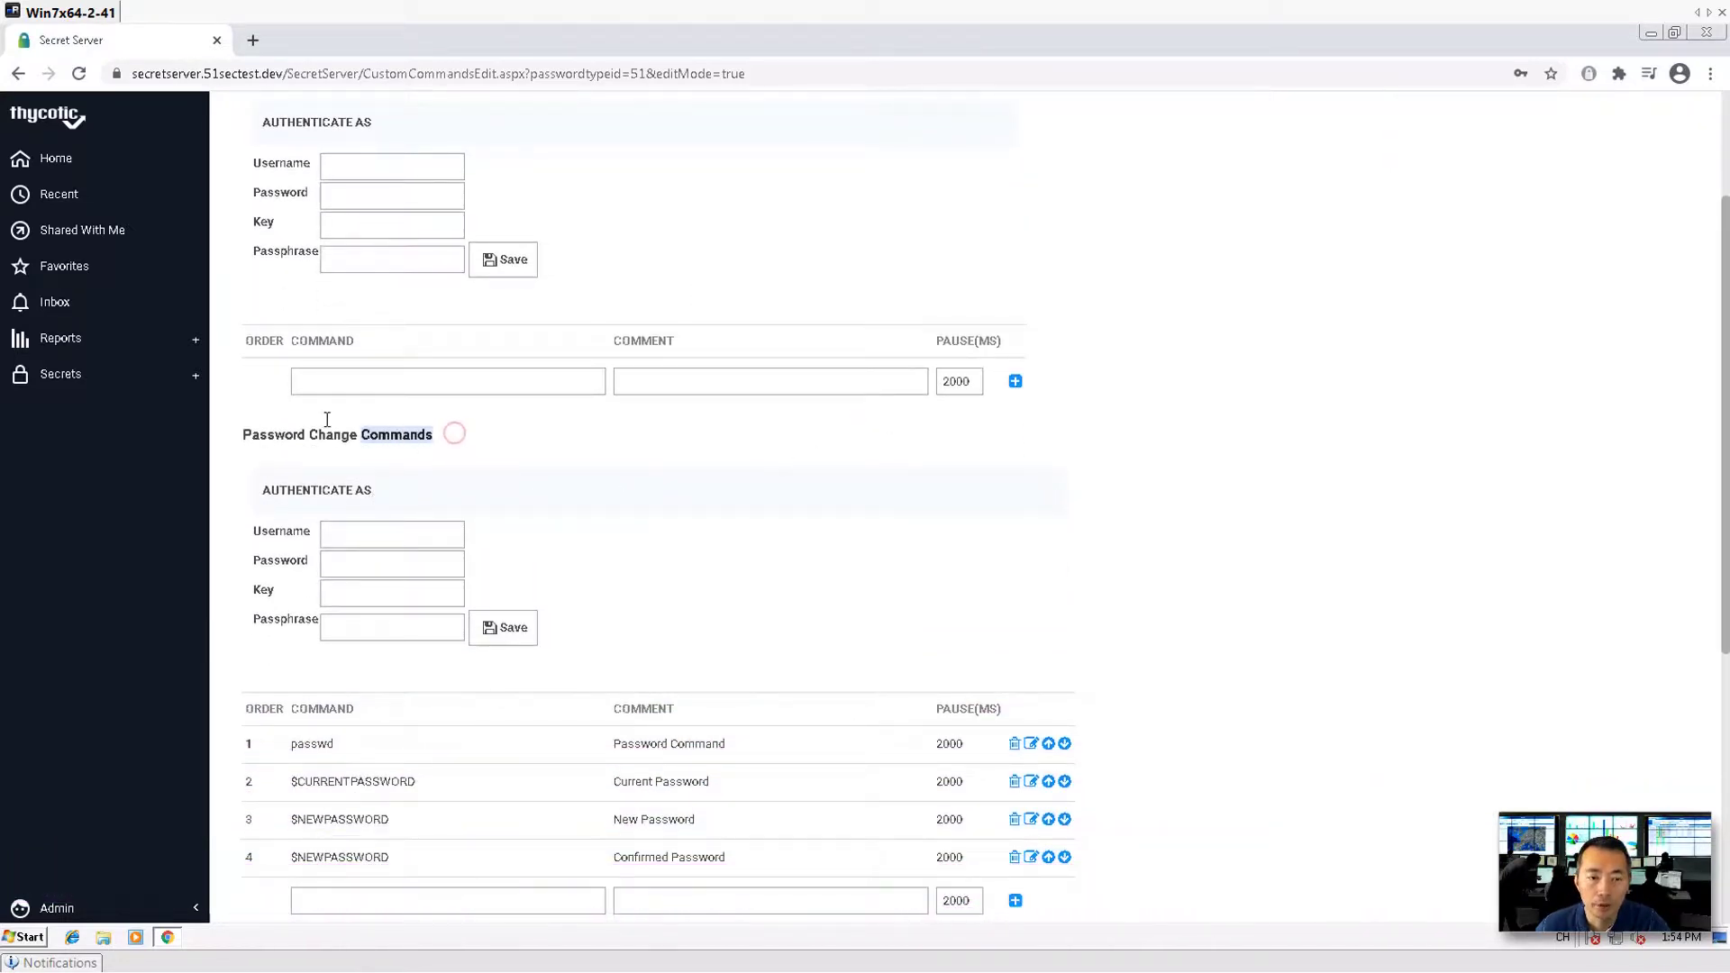
scroll(327, 419, up, 2)
drag(250, 259, 456, 278)
click(509, 260)
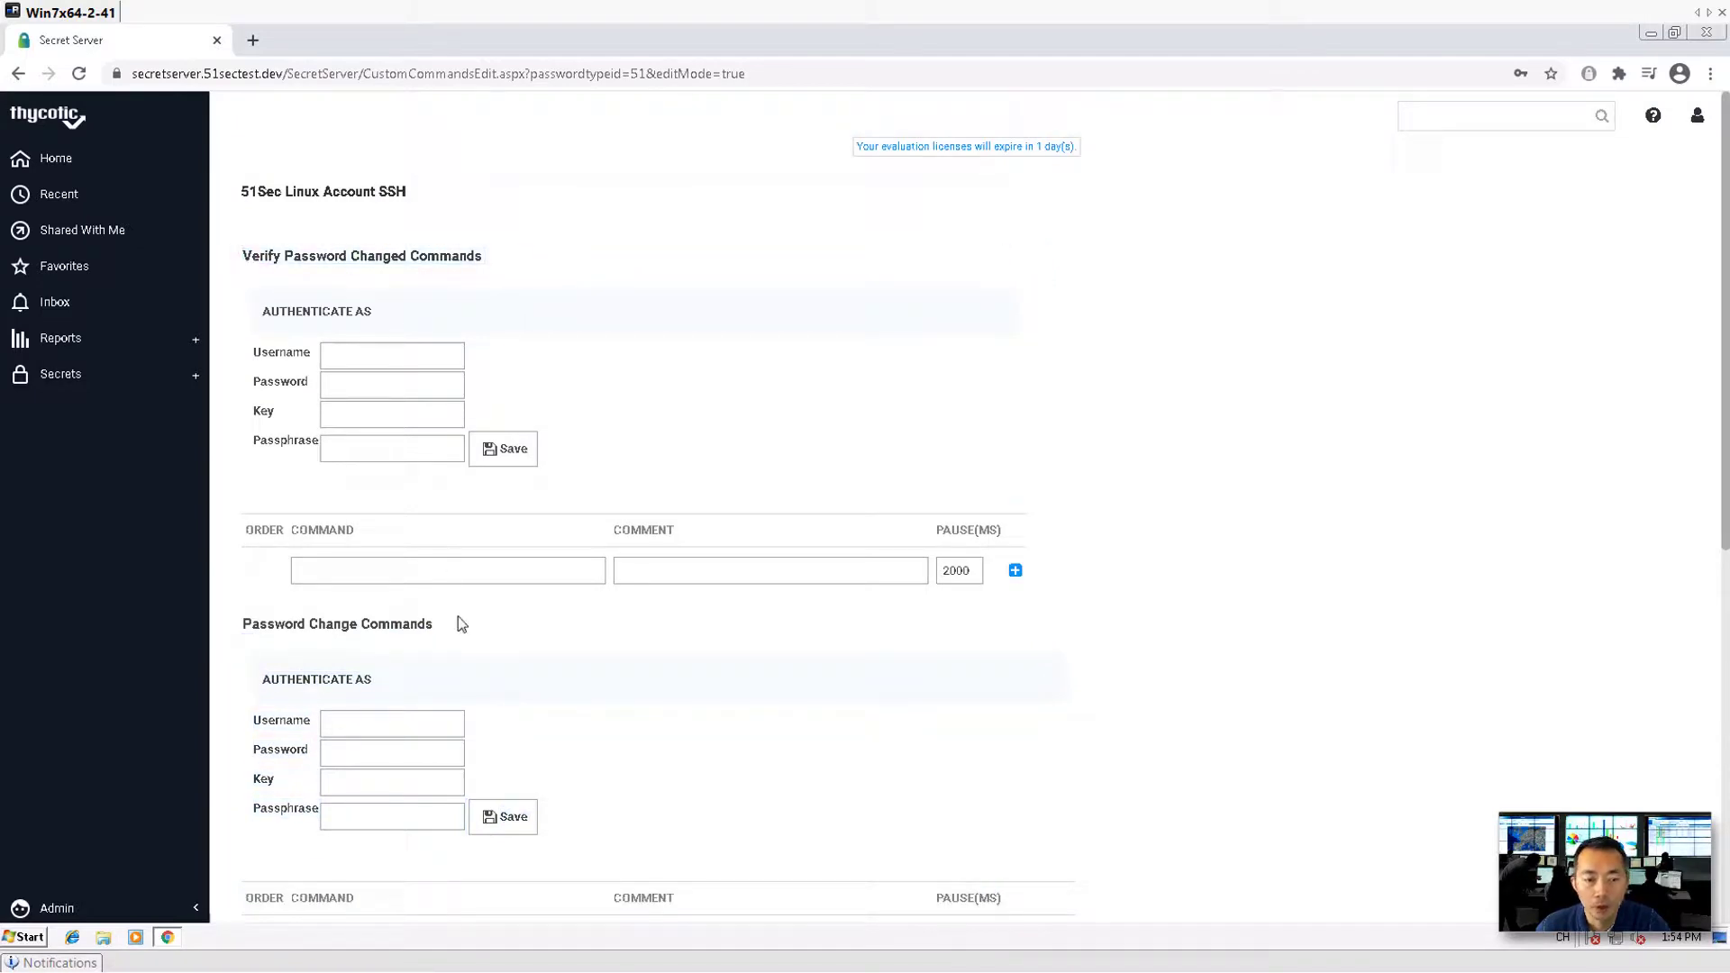
drag(456, 618, 245, 619)
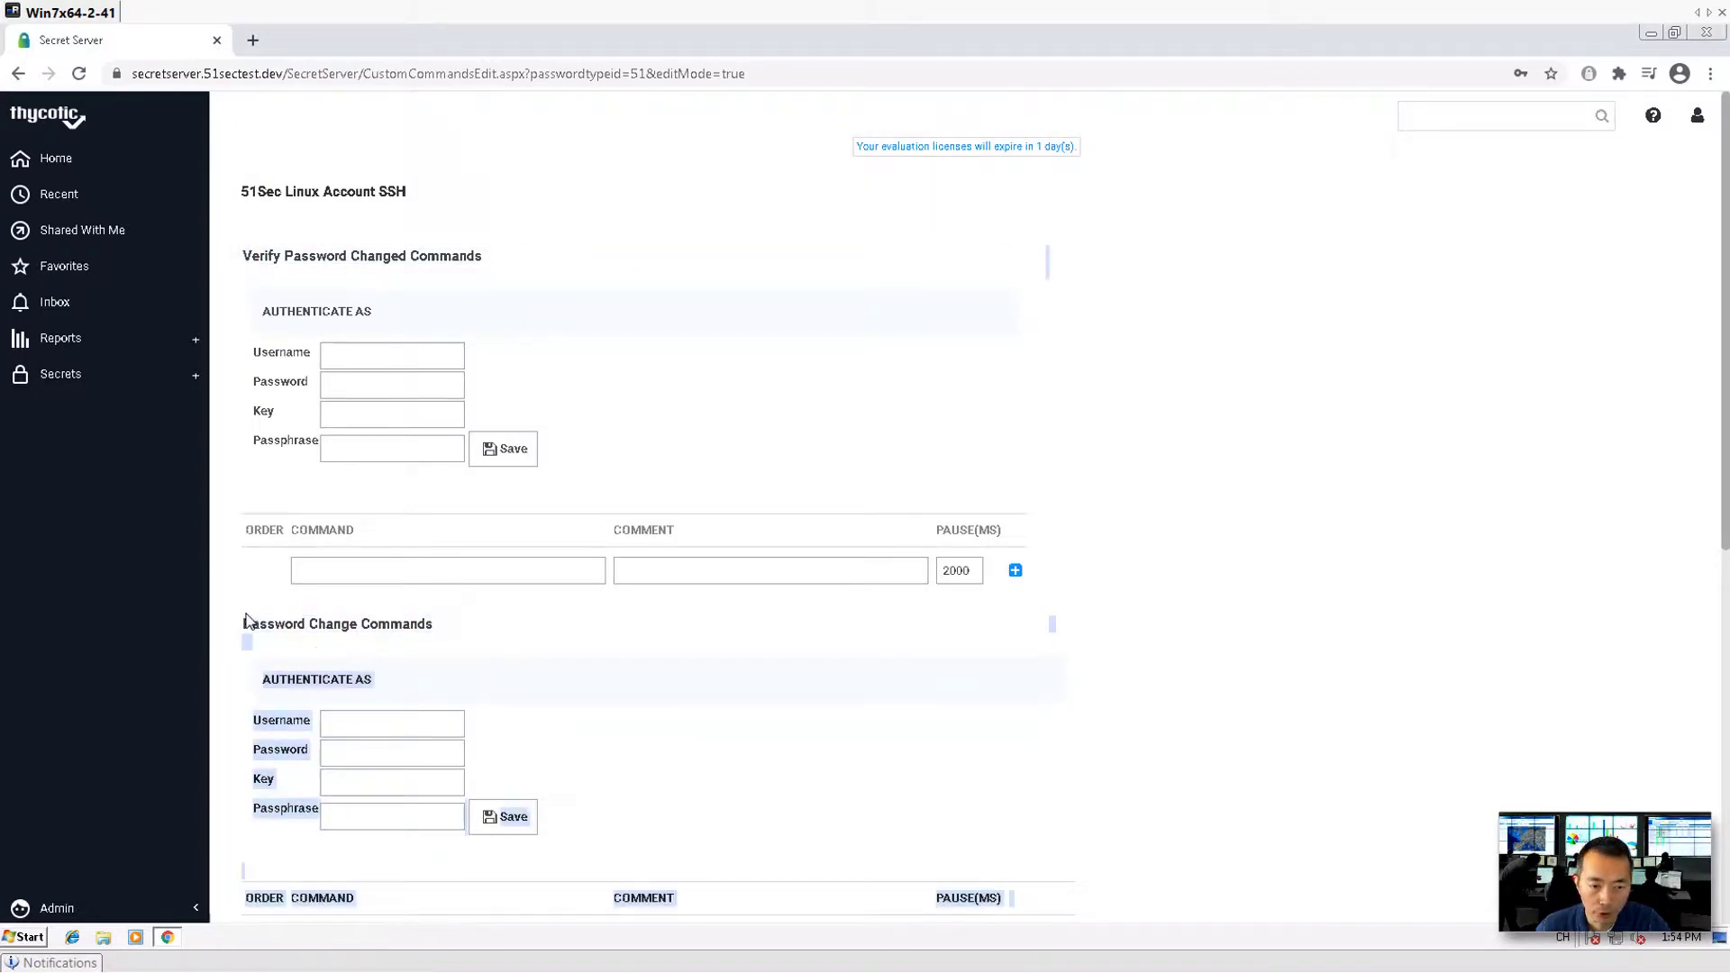
click(449, 628)
drag(232, 257, 513, 290)
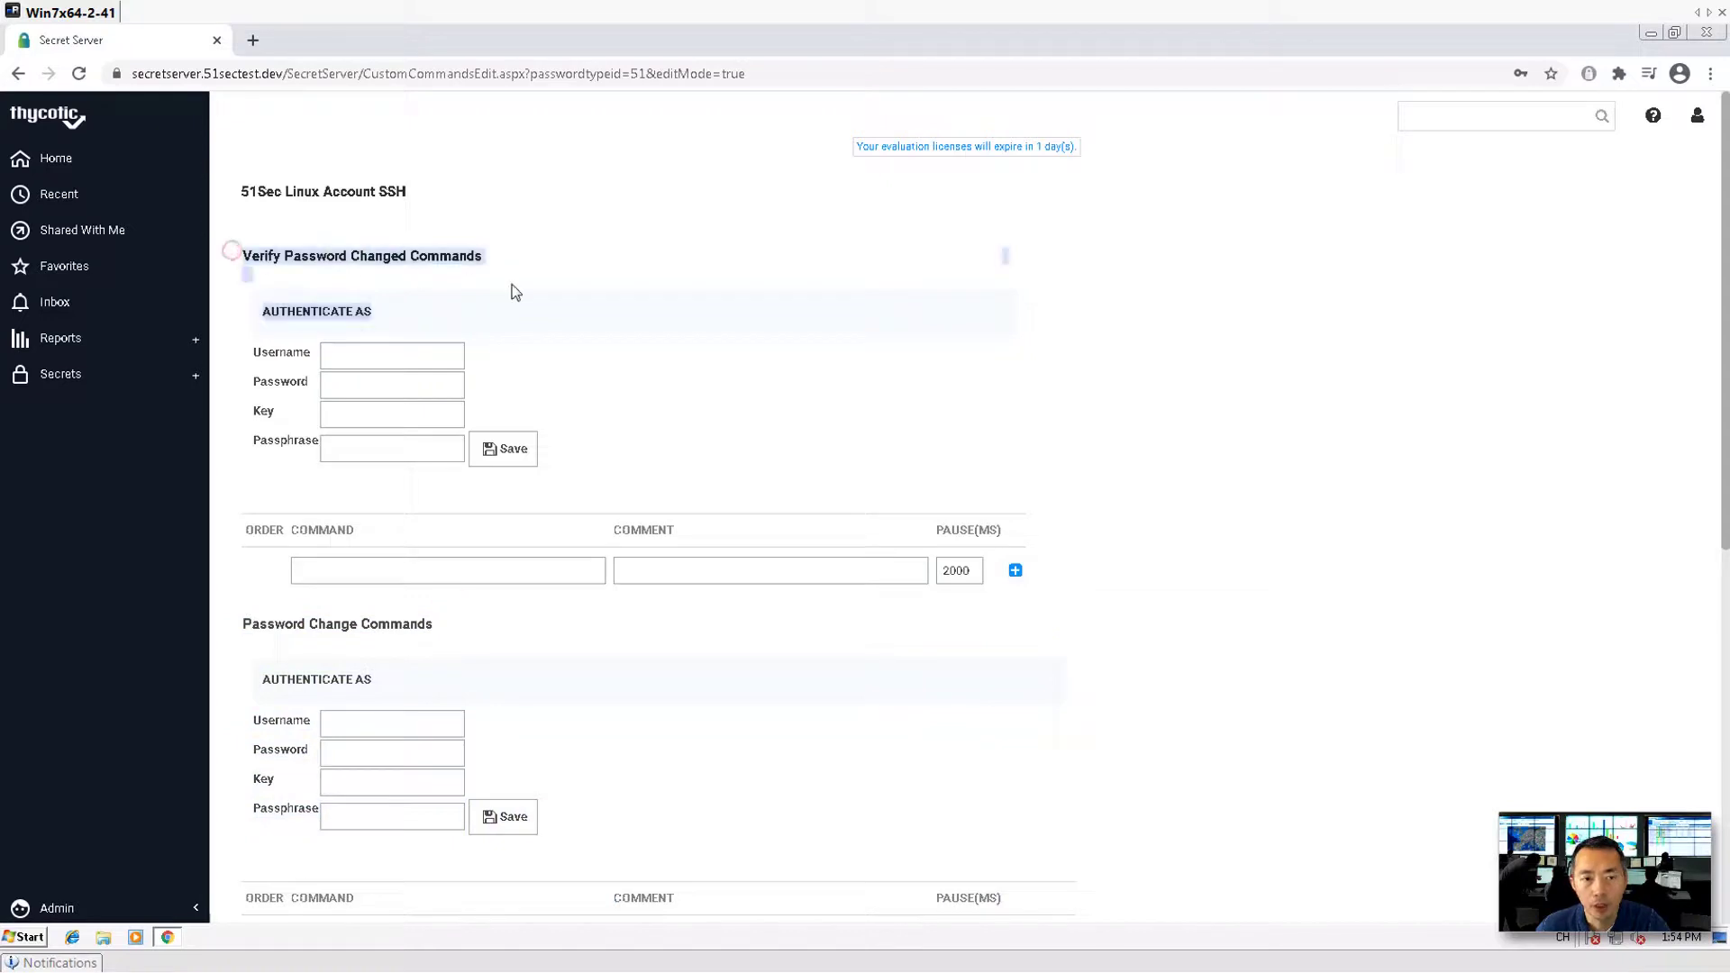
click(455, 628)
drag(452, 627, 265, 633)
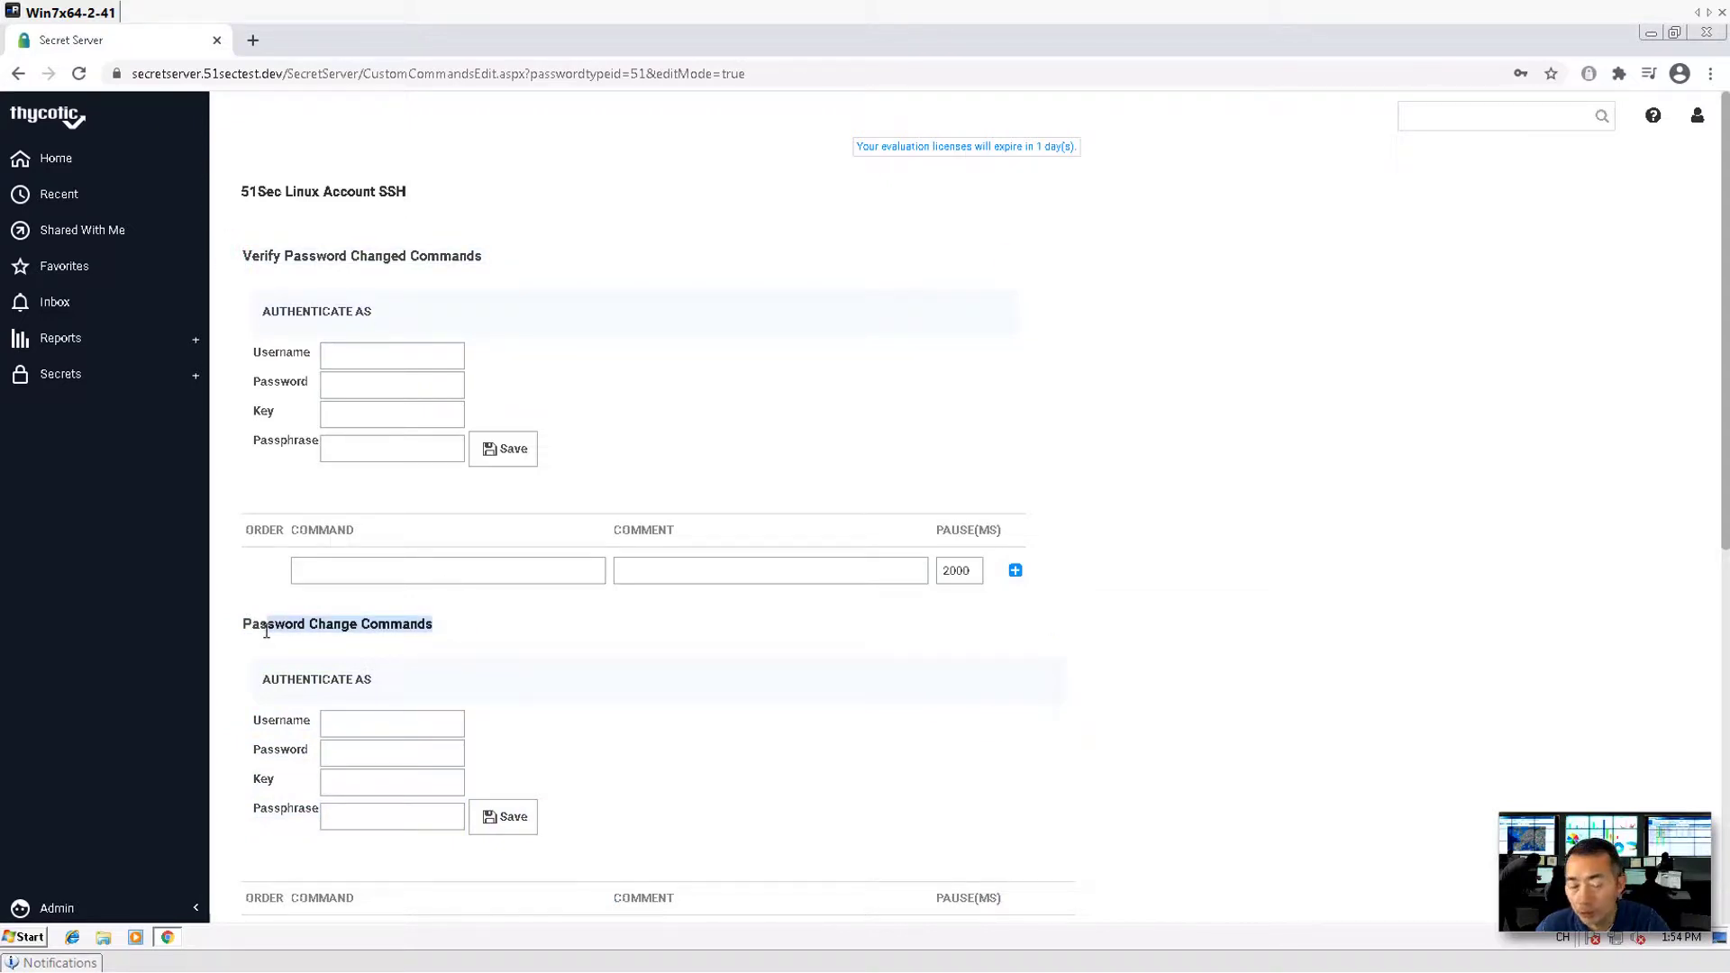
Scroll through the passwd, $CURRENTPASSWORD and $NEWPASSWORD commands, then return to the changer's summary.
scroll(444, 706, down, 3)
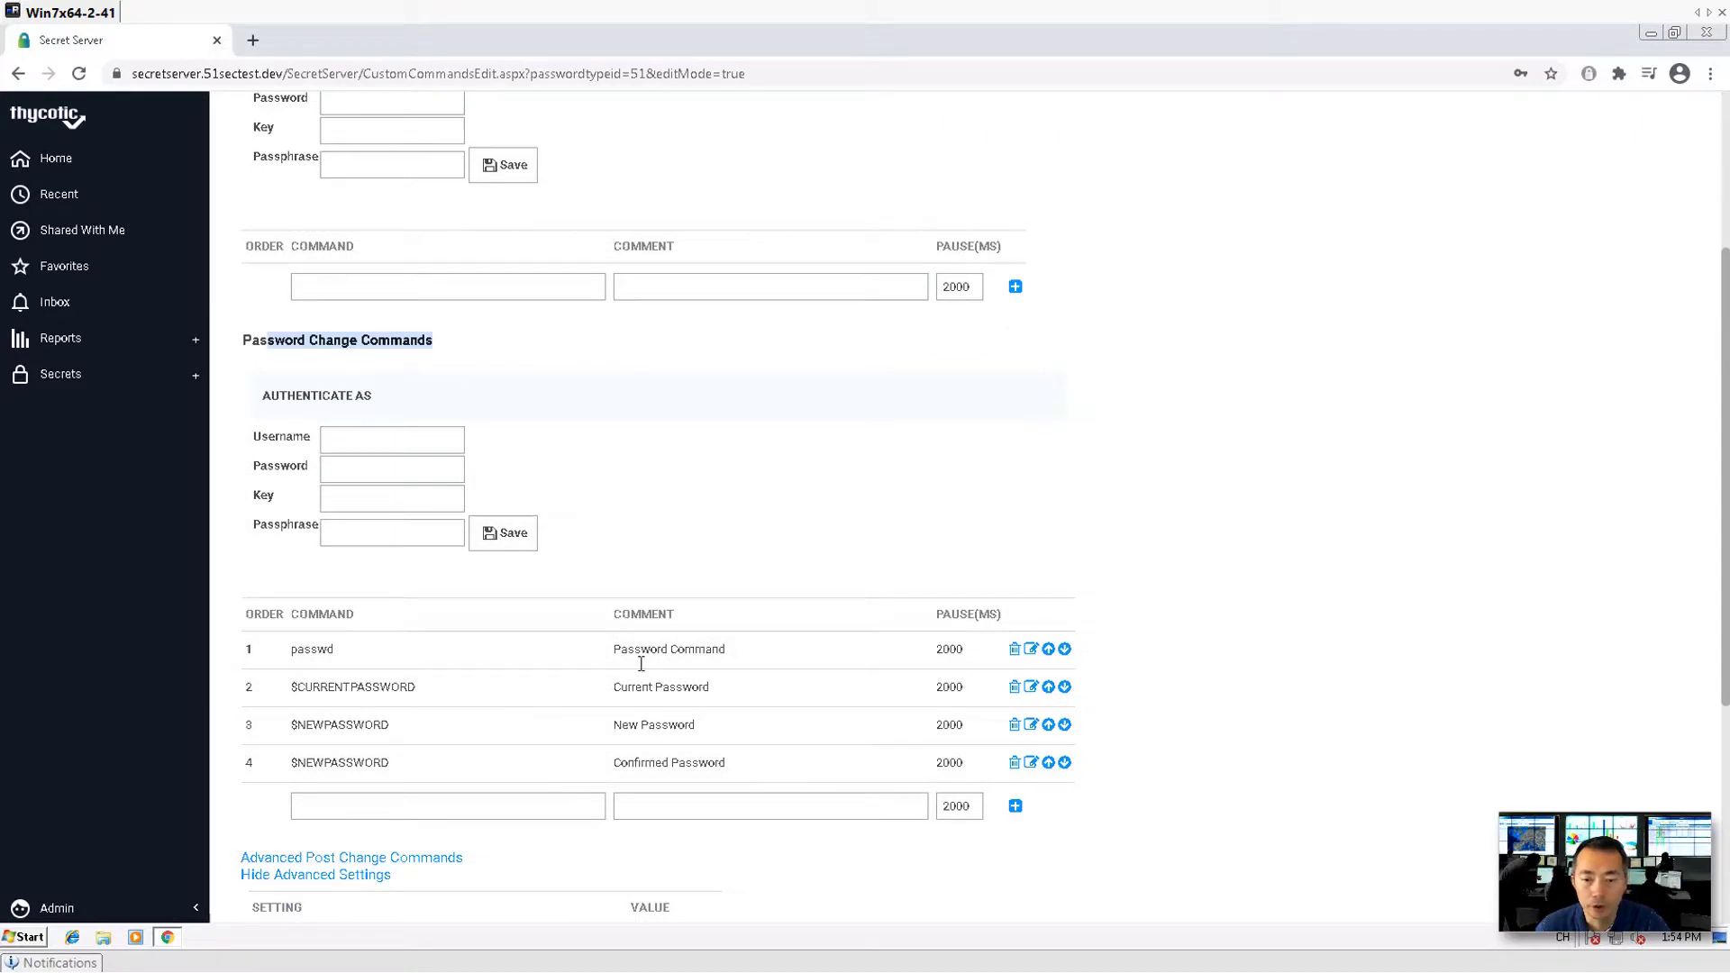
scroll(524, 685, up, 2)
scroll(524, 685, down, 2)
scroll(687, 637, up, 3)
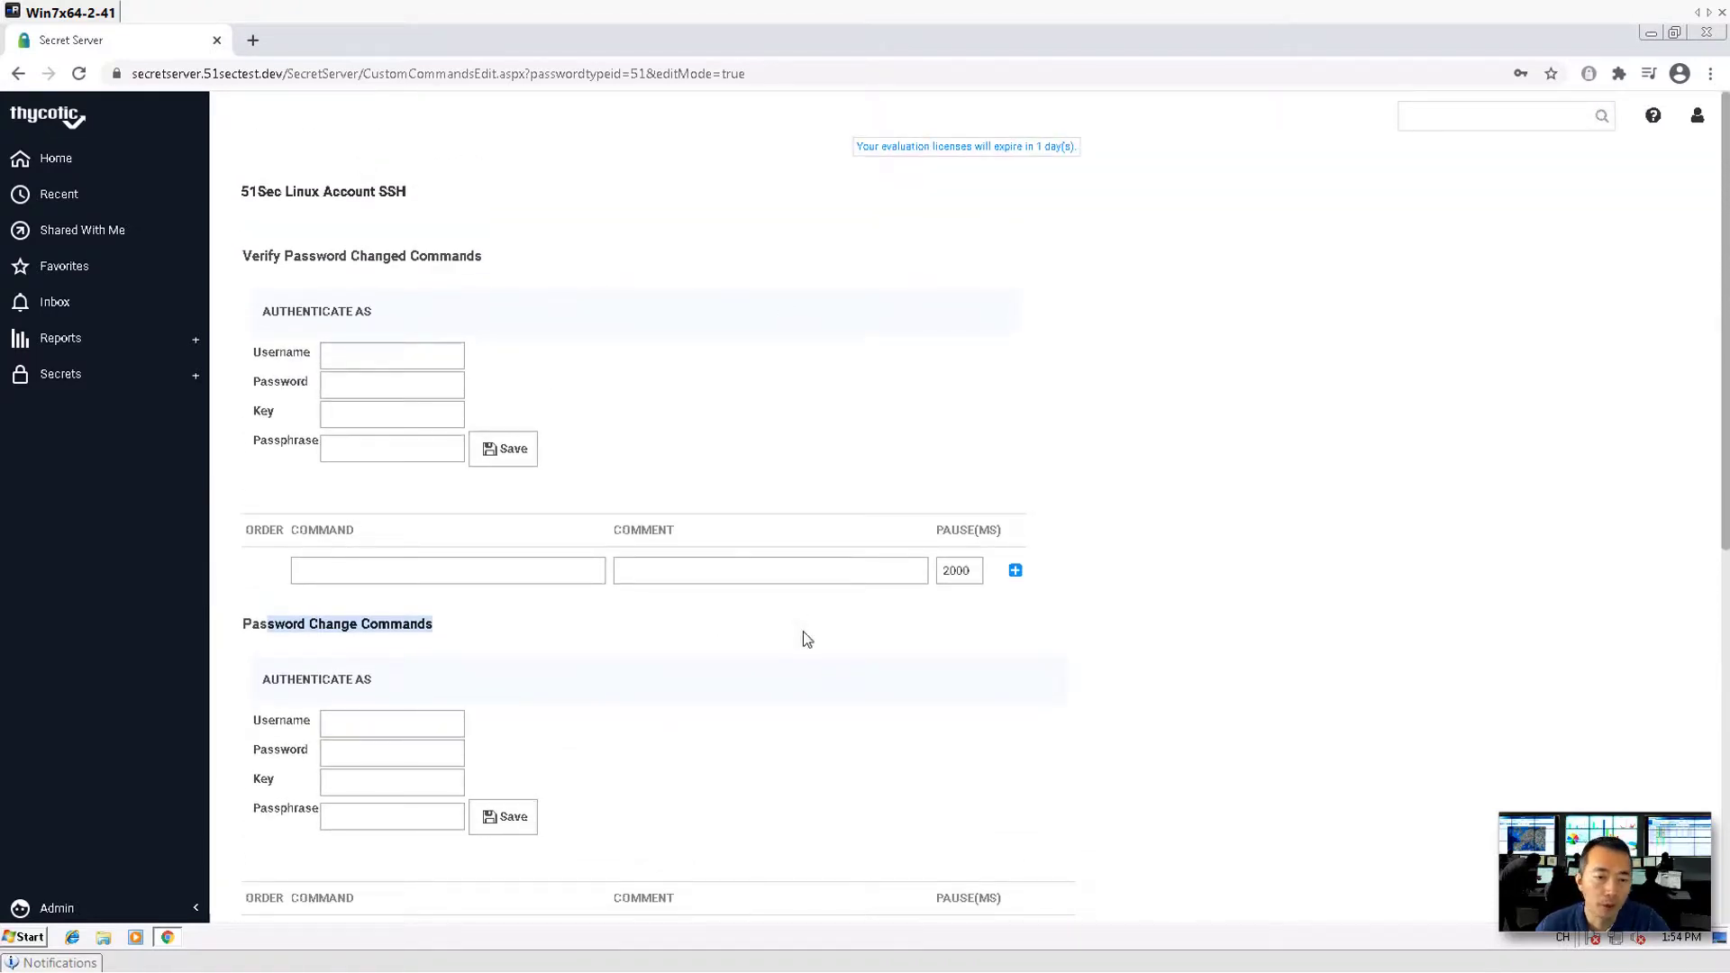
scroll(803, 639, down, 7)
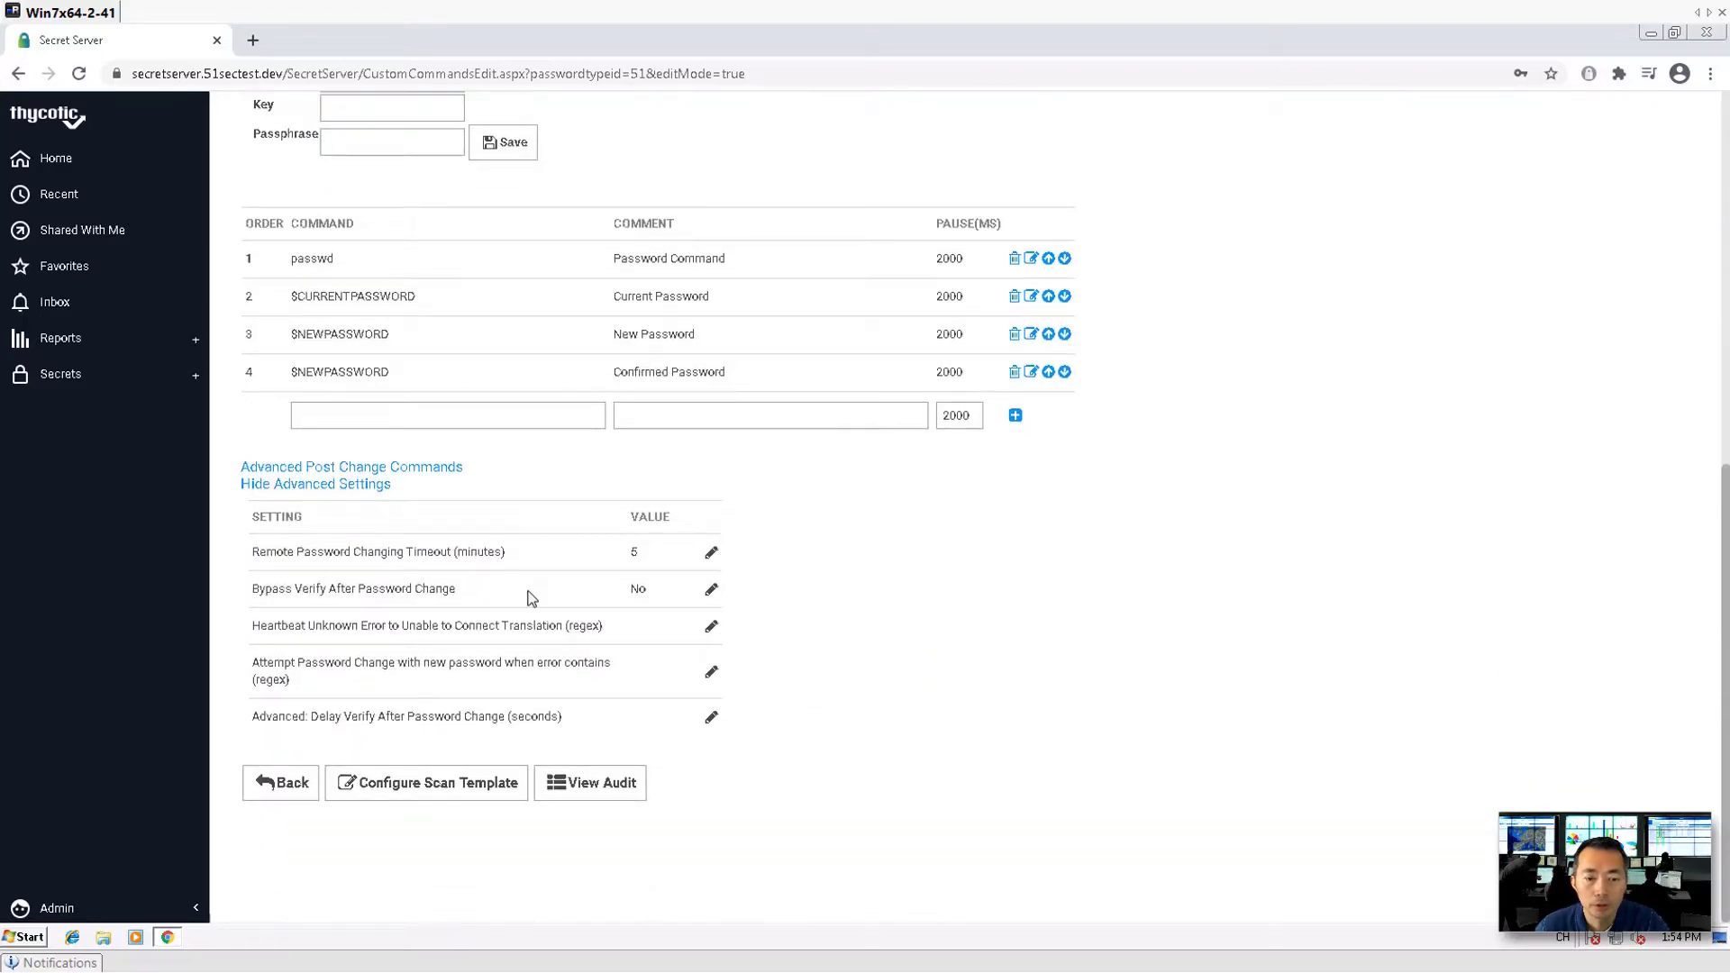
click(309, 791)
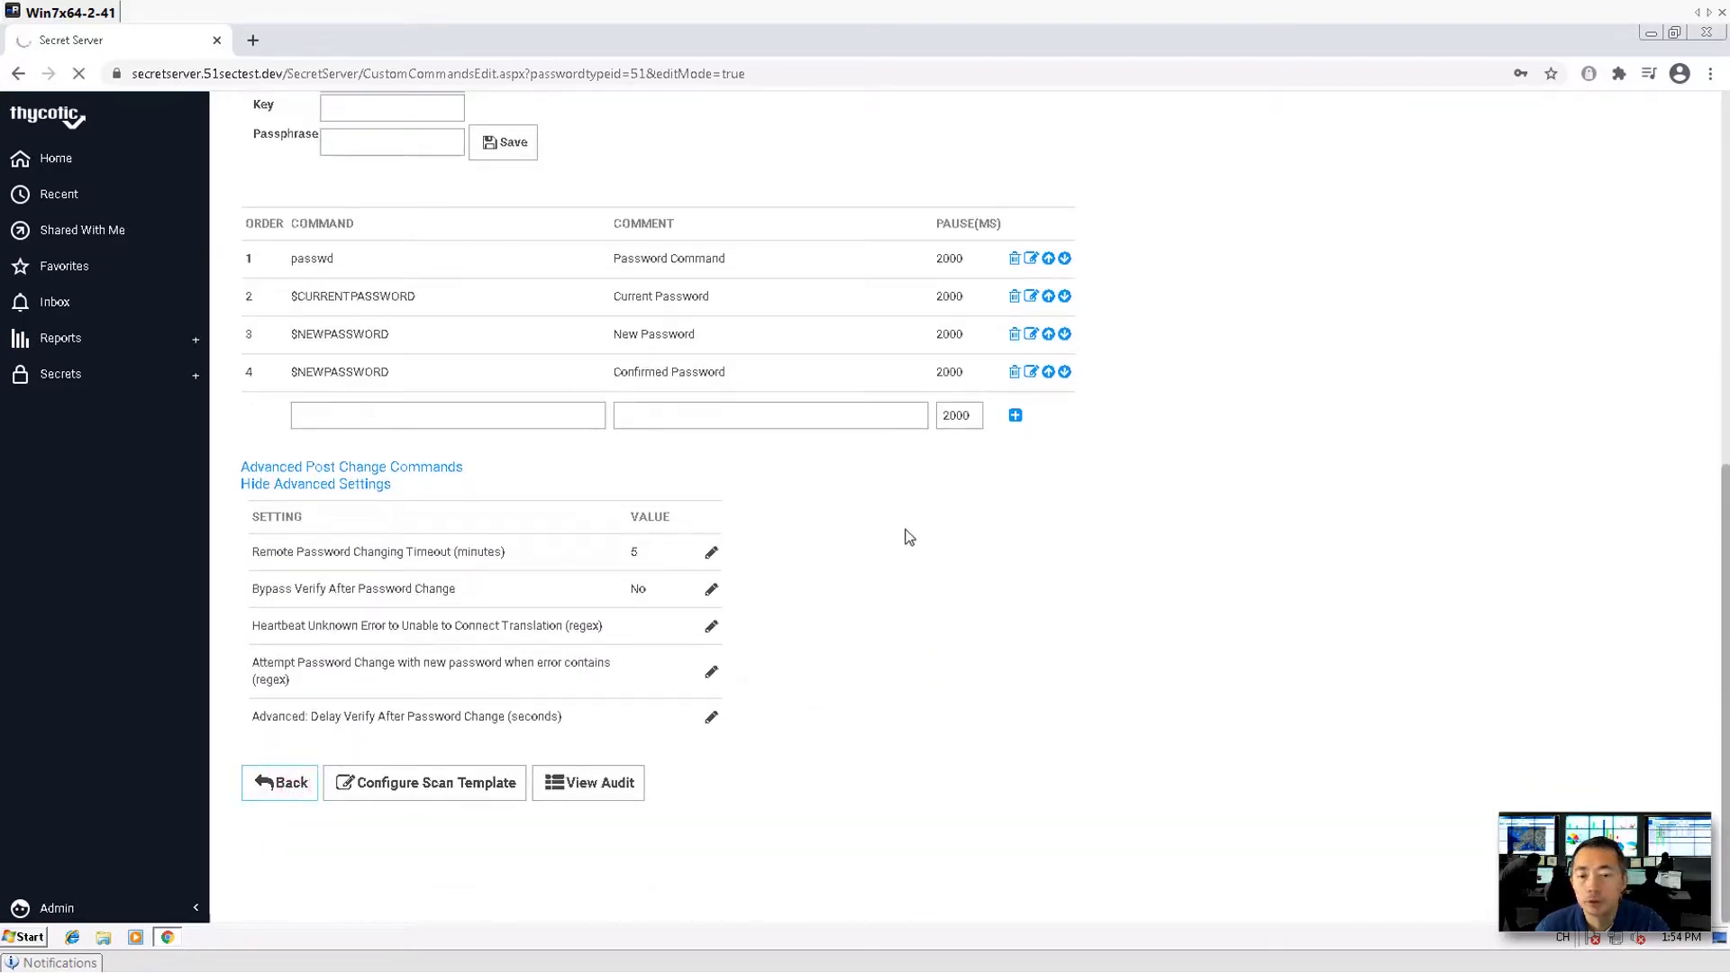